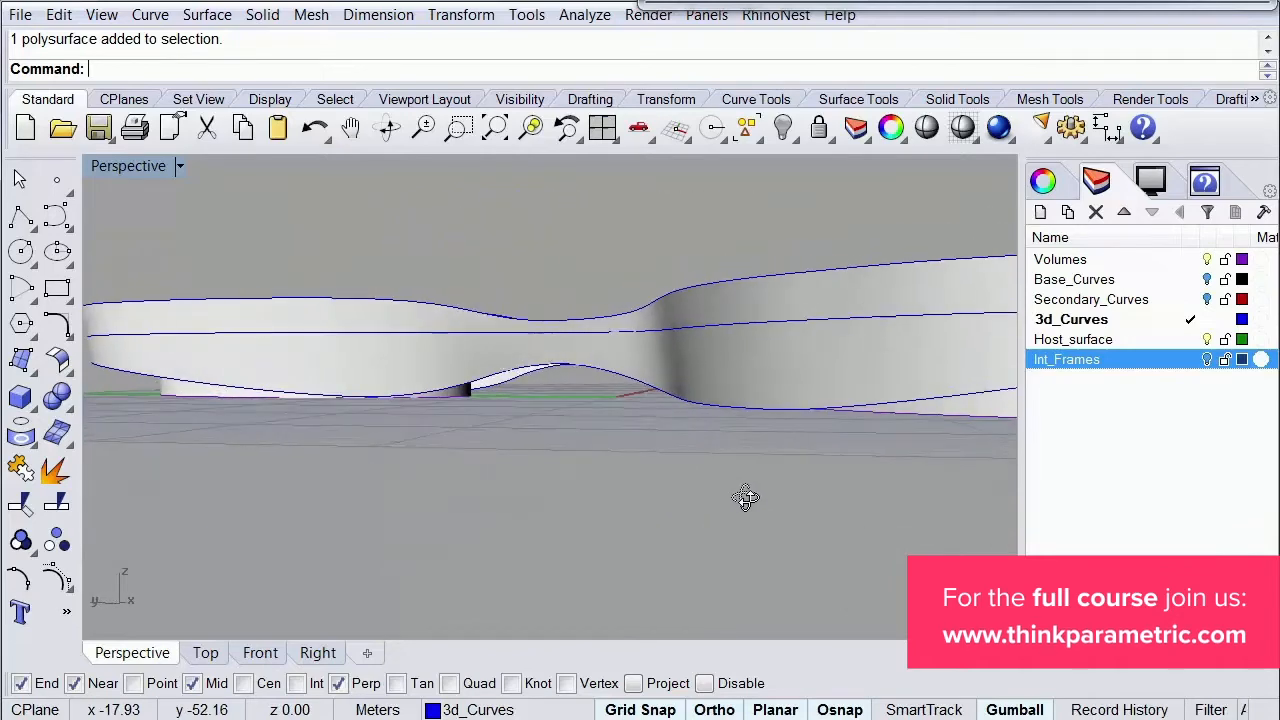
Step: Switch to Grasshopper and add a Brep parameter near the upper part of the empty canvas
{"action": "scroll", "coordinate": [638, 535], "scroll_direction": "down", "scroll_amount": 3}
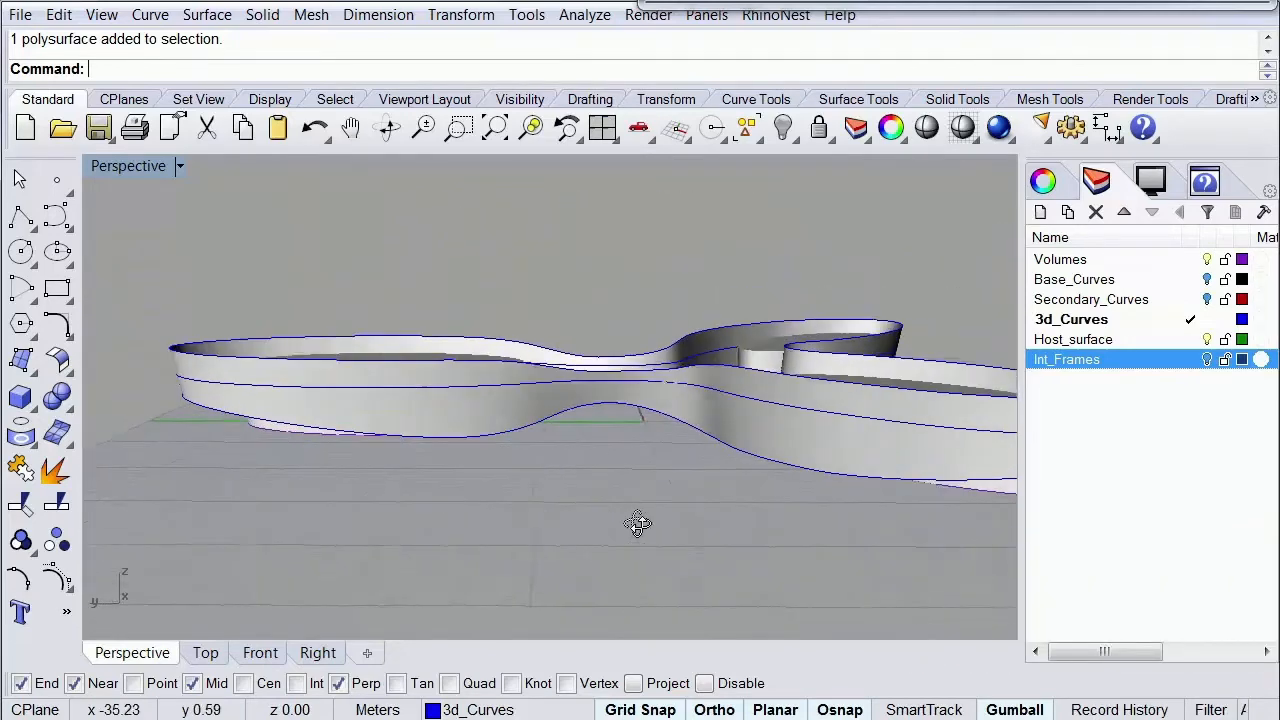
{"action": "right_click_drag", "start_coordinate": [662, 527], "coordinate": [631, 514]}
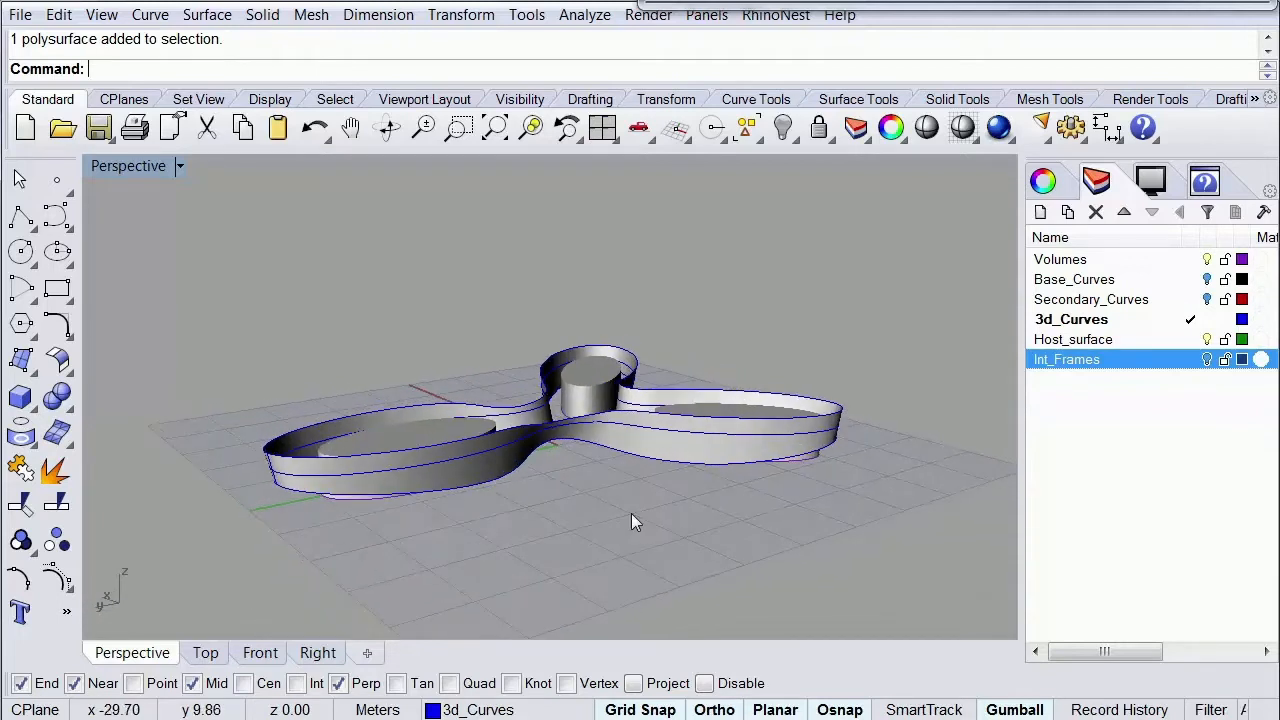
{"action": "scroll", "coordinate": [631, 516], "scroll_direction": "up", "scroll_amount": 1}
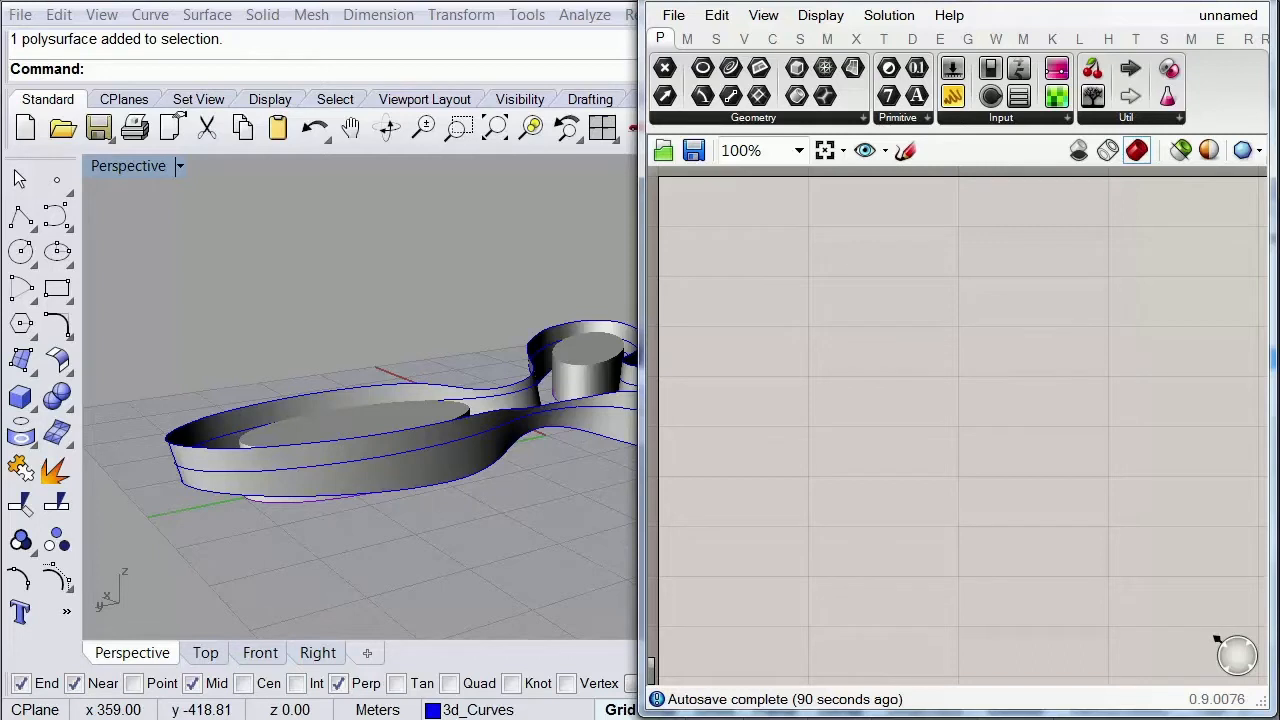
{"action": "double_click", "coordinate": [748, 309]}
{"action": "type", "text": "bre"}
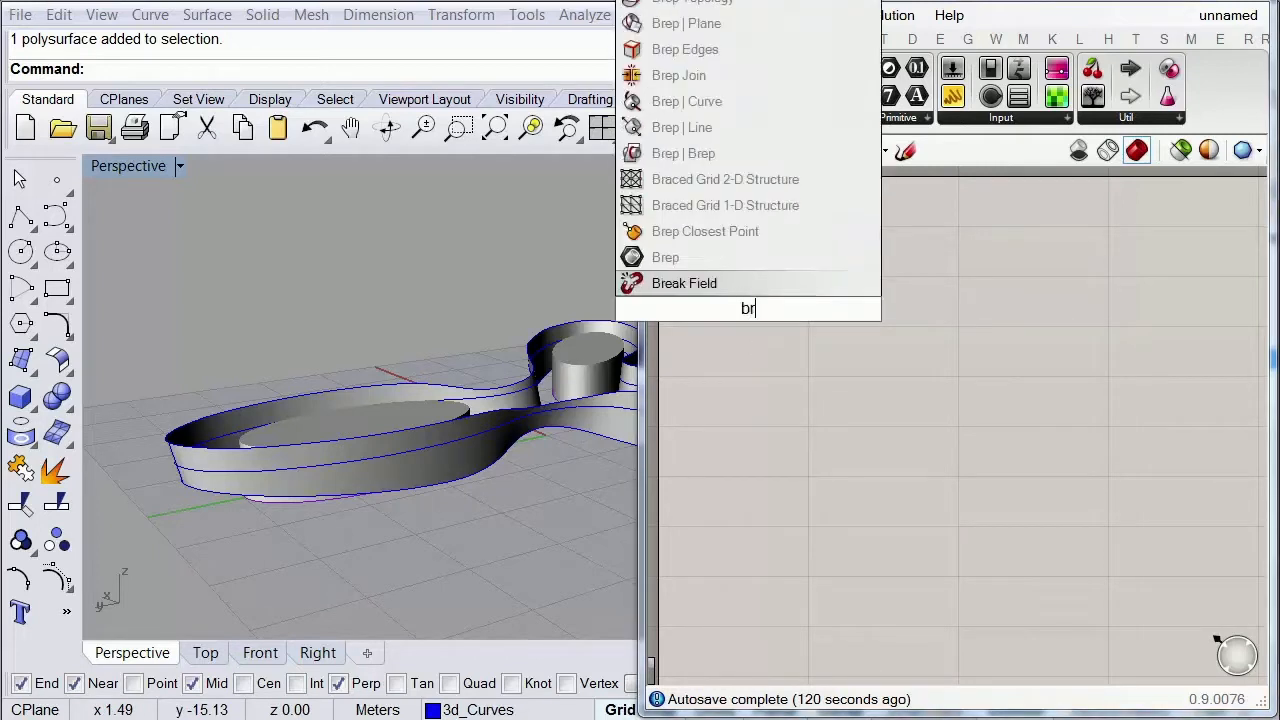
{"action": "left_click", "coordinate": [740, 262]}
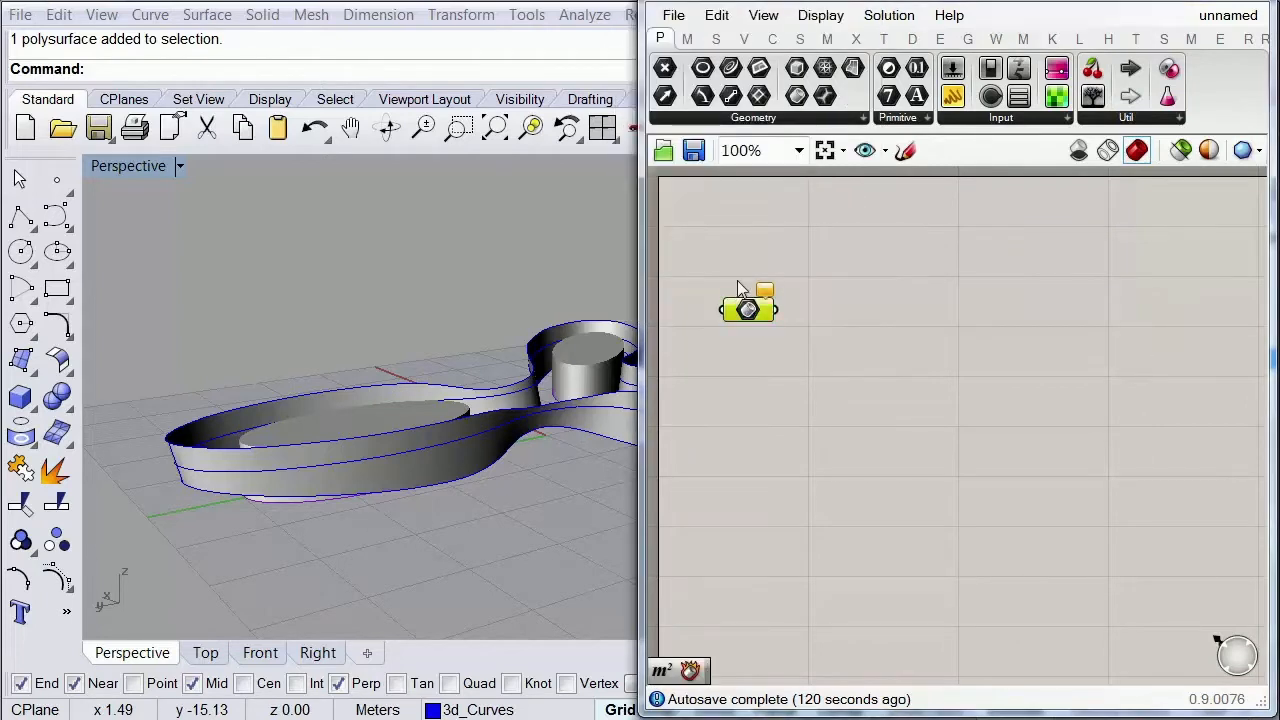
{"action": "left_click_drag", "start_coordinate": [745, 305], "coordinate": [732, 257]}
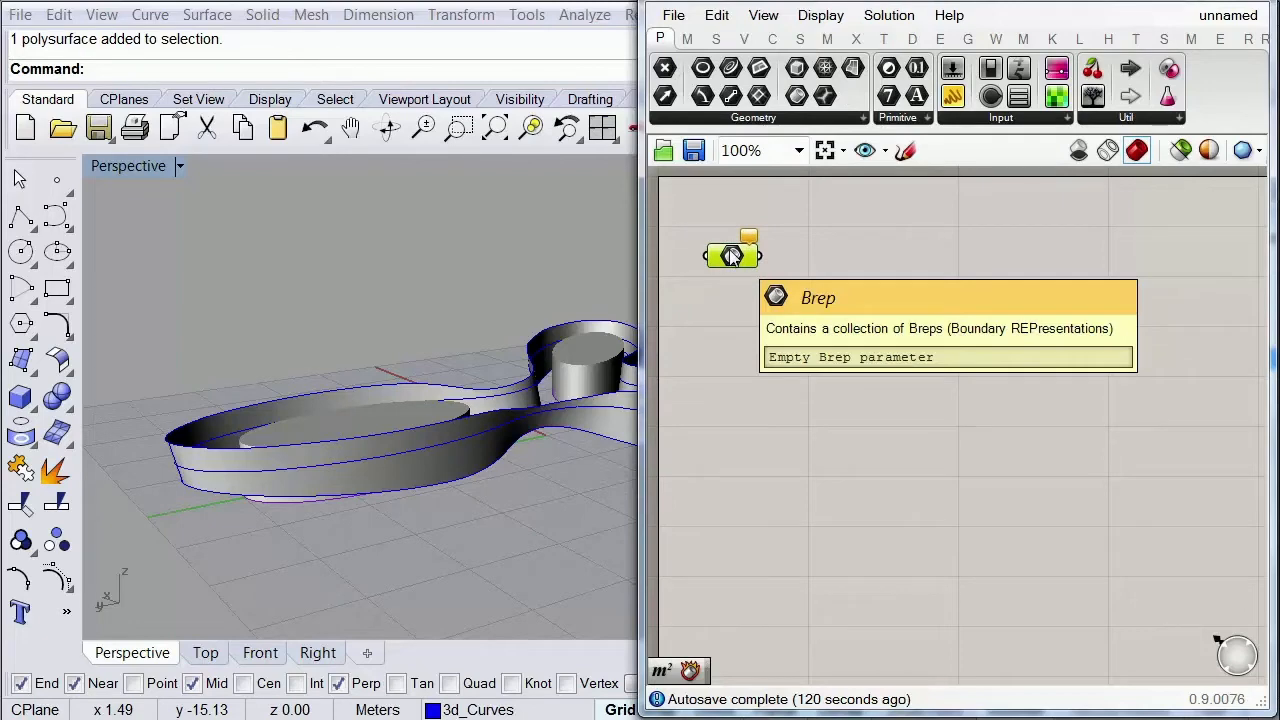
Step: Set the Brep parameter to reference the single undulating host polysurface in the Rhino model
{"action": "right_click", "coordinate": [730, 258]}
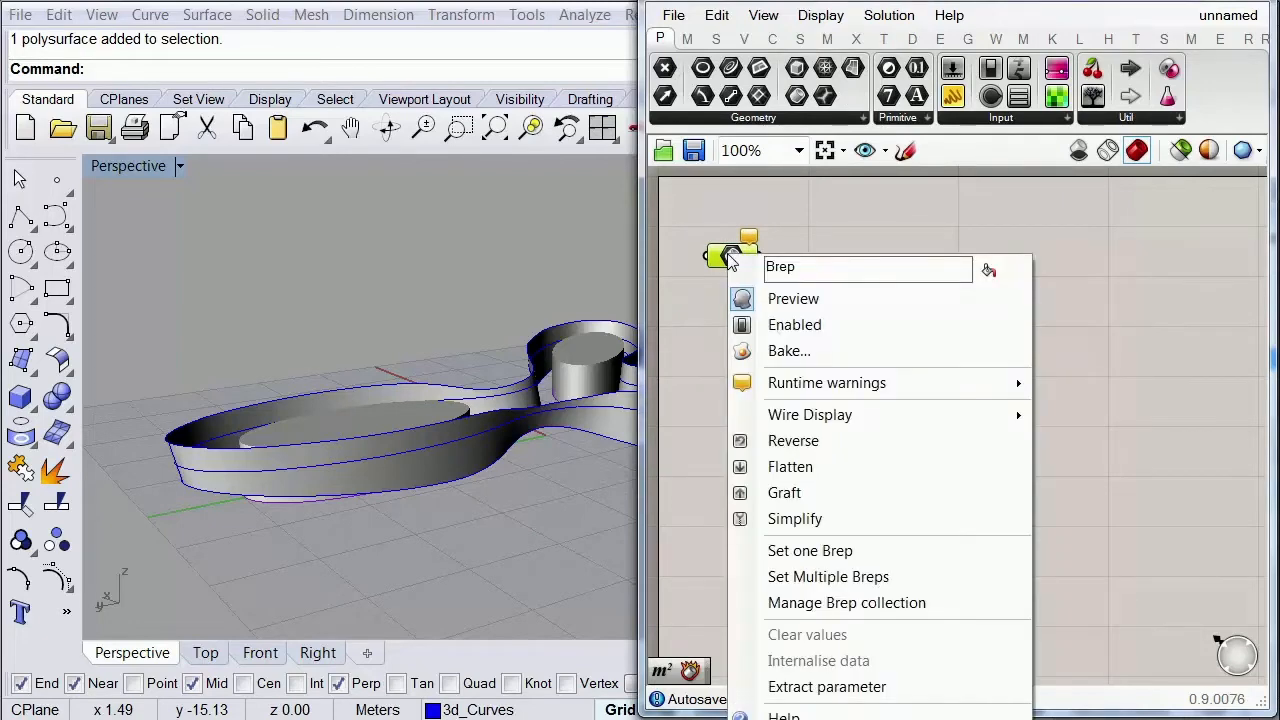
{"action": "left_click", "coordinate": [836, 550]}
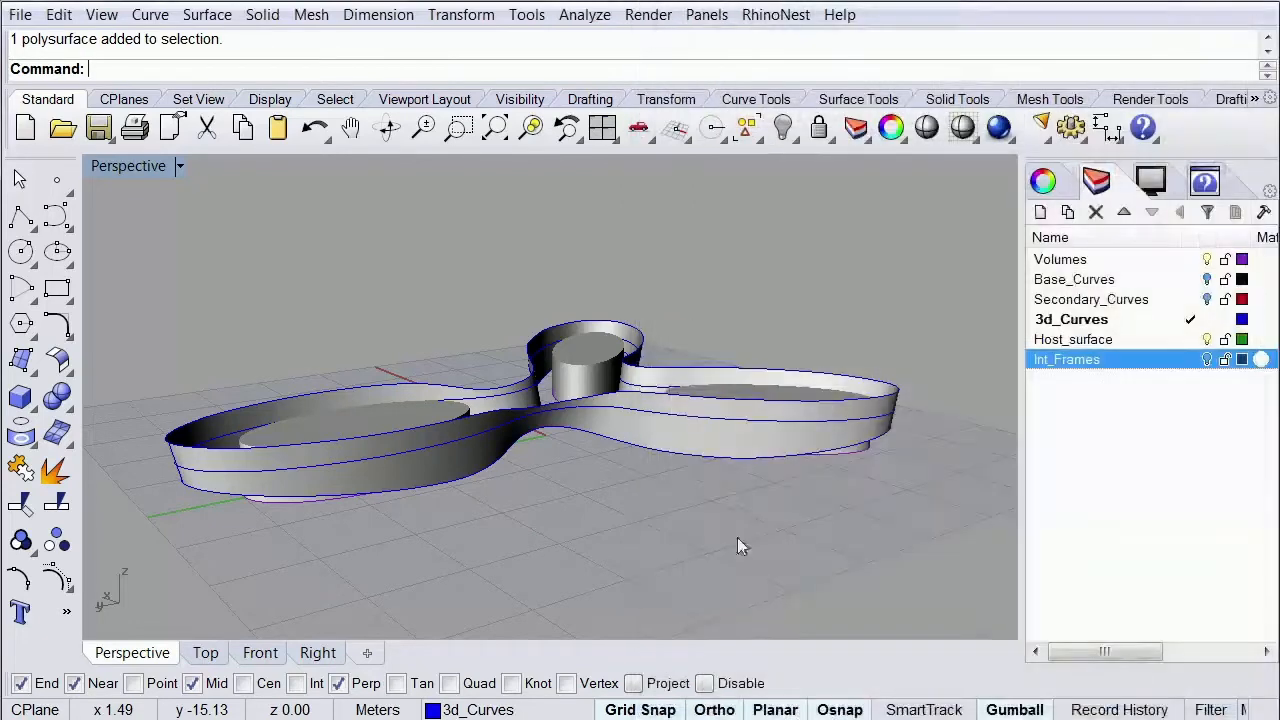
{"action": "left_click", "coordinate": [418, 477]}
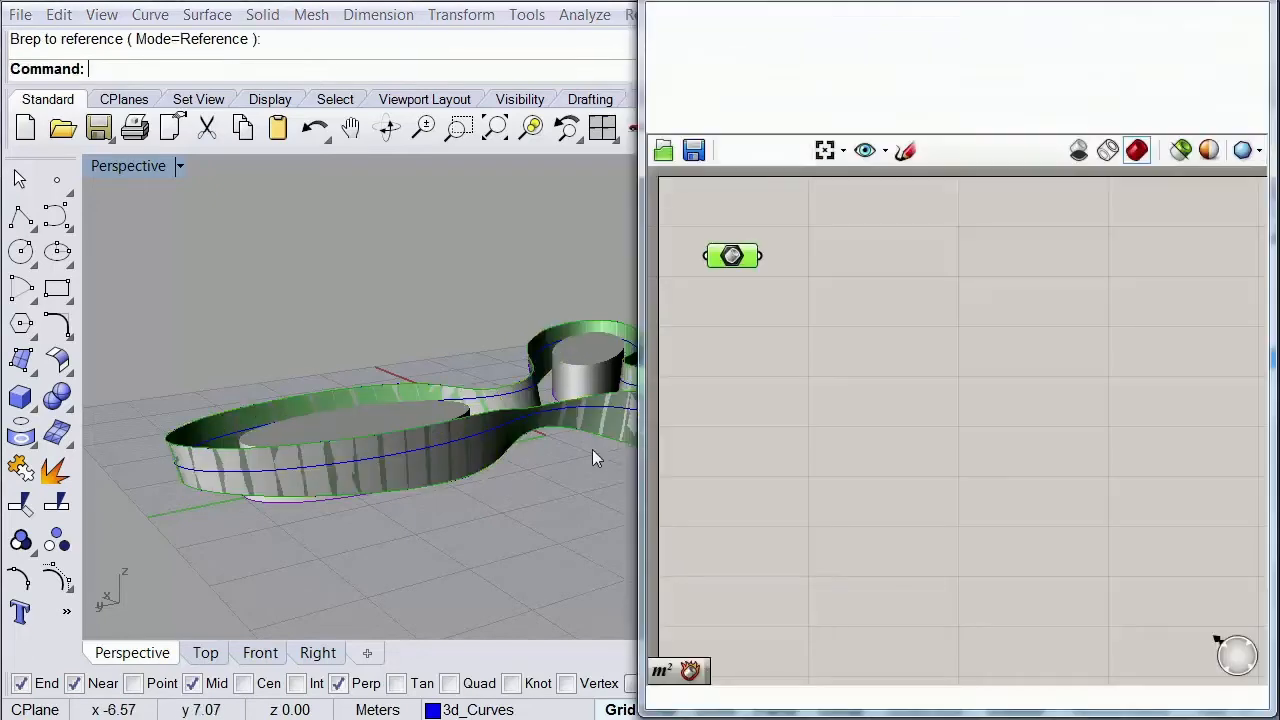
{"action": "left_click", "coordinate": [737, 352]}
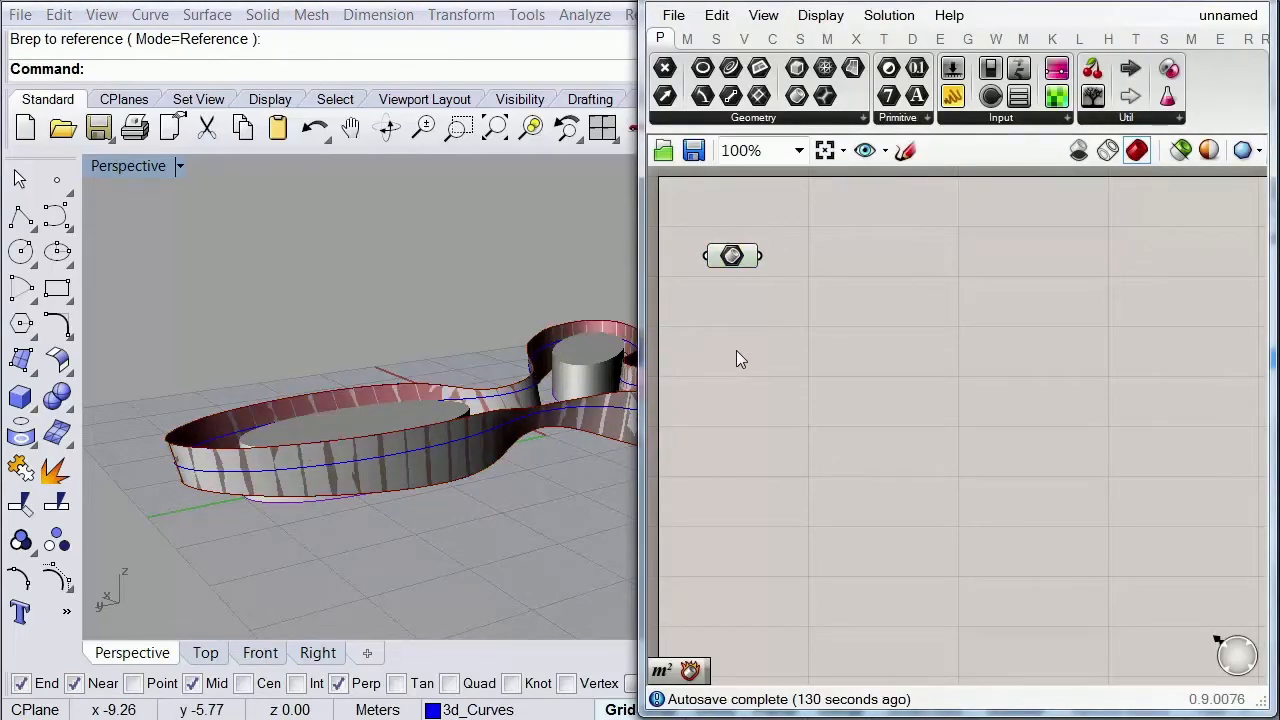
Step: Select the curve running along the middle of the host surface and add a Curve parameter below the Brep parameter
{"action": "left_click", "coordinate": [436, 447]}
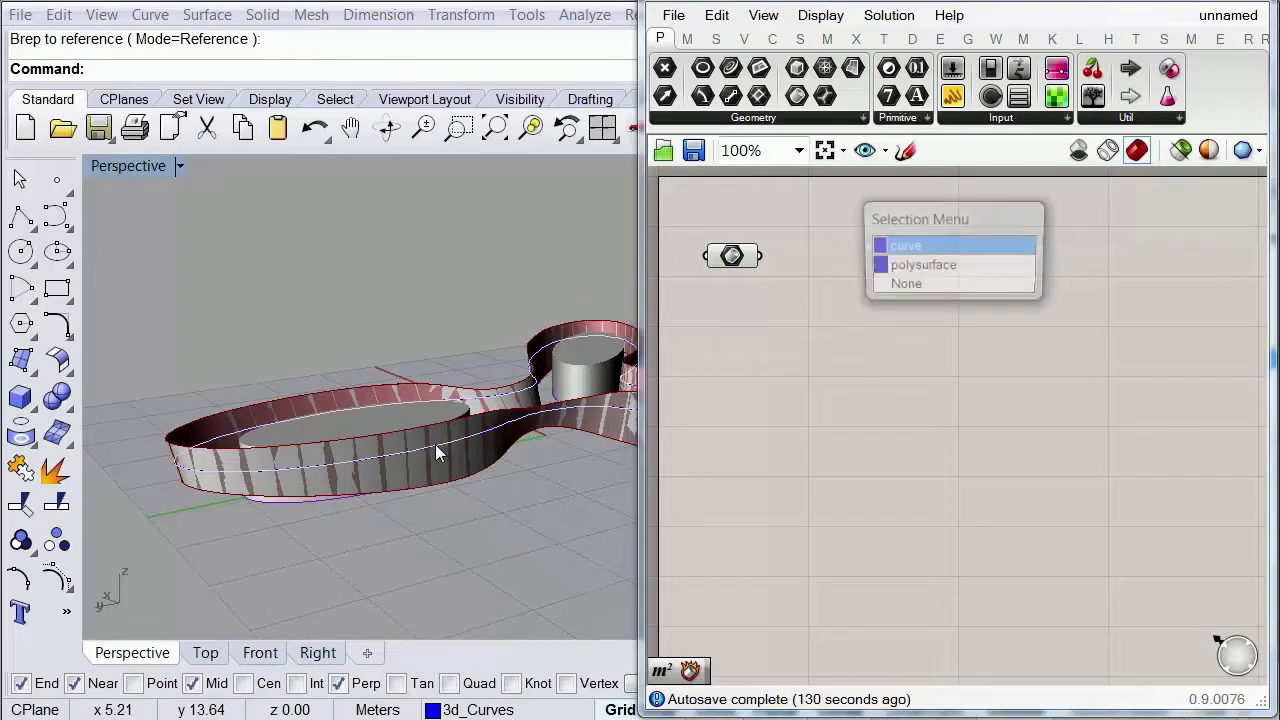
{"action": "left_click", "coordinate": [940, 252]}
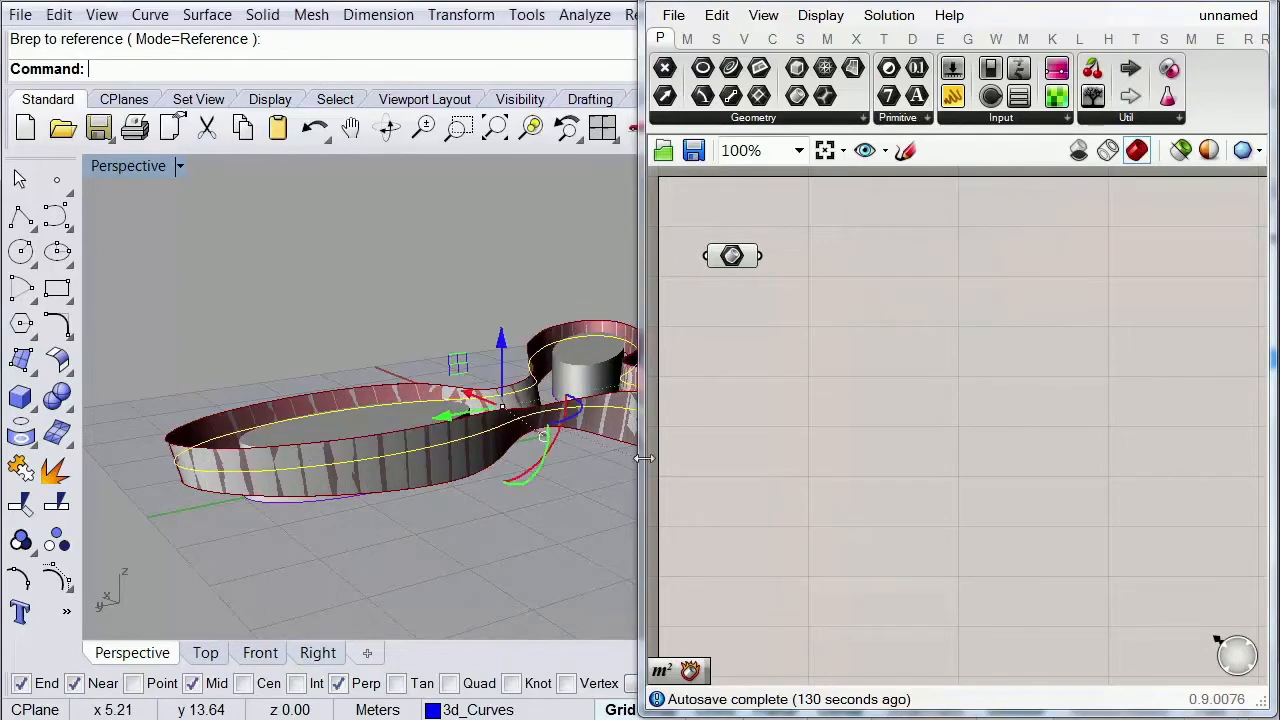
{"action": "double_click", "coordinate": [737, 397]}
{"action": "type", "text": "c"}
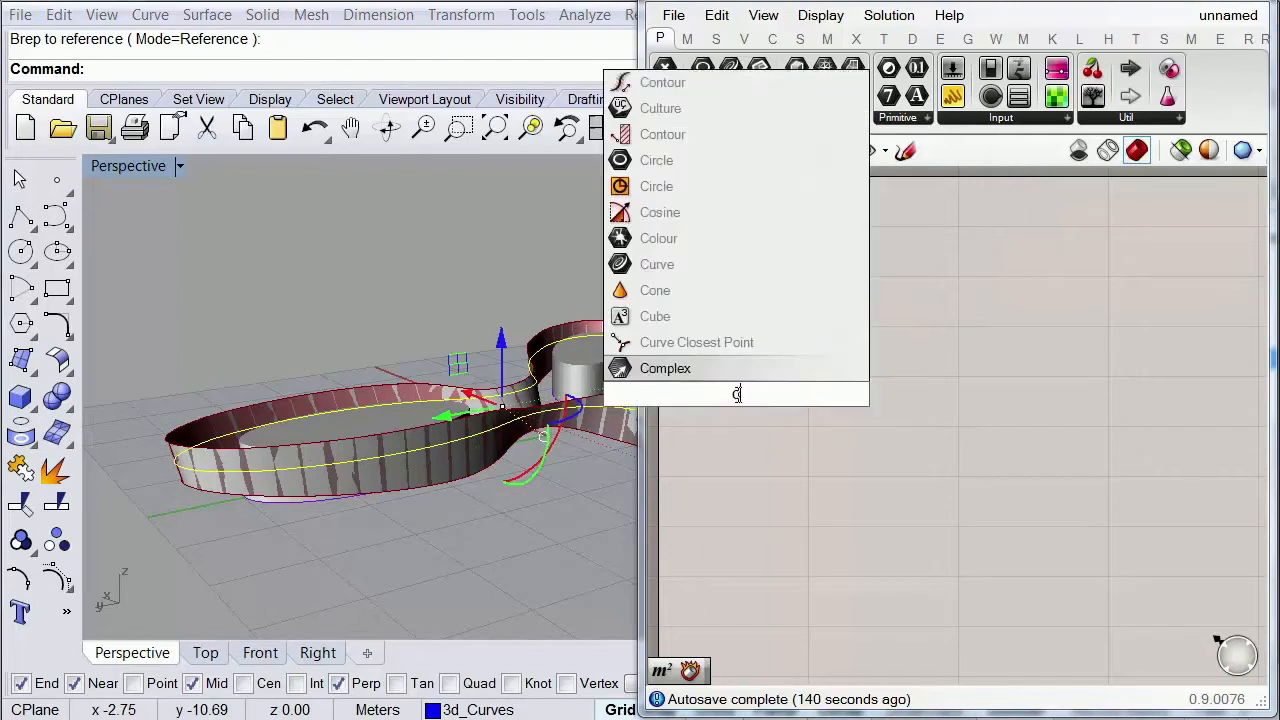
{"action": "type", "text": "urve"}
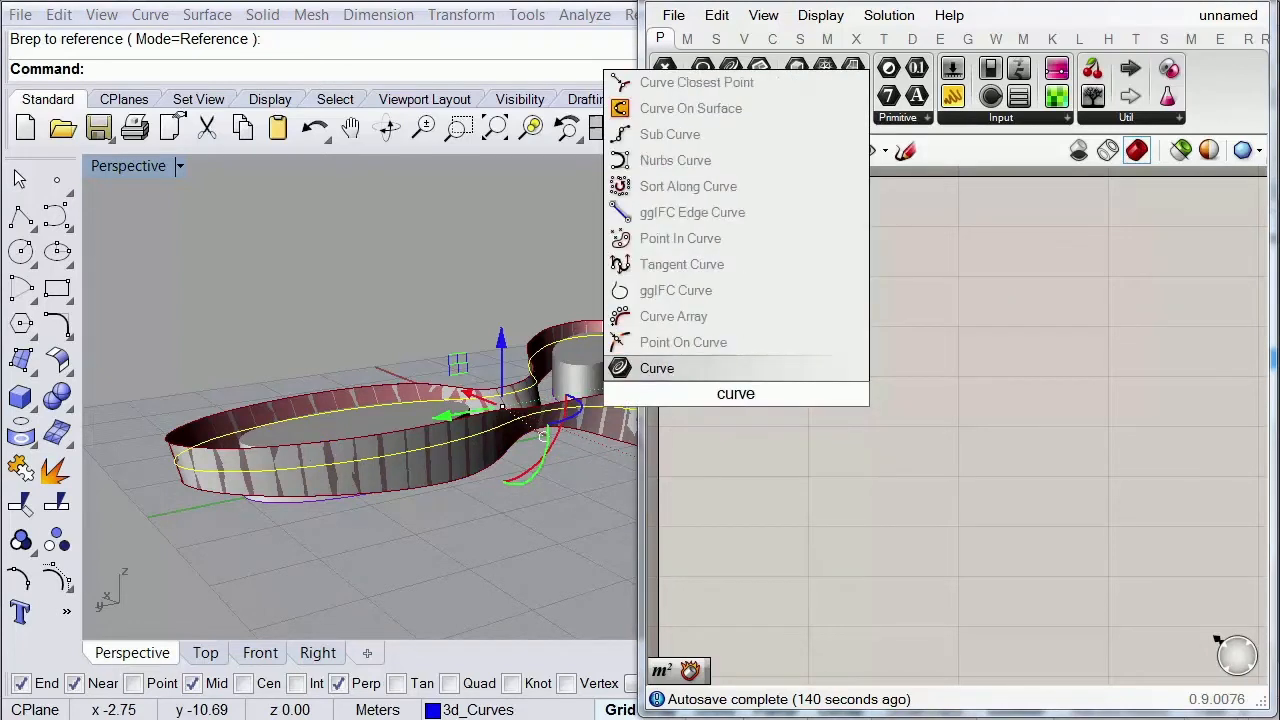
{"action": "left_click", "coordinate": [729, 370]}
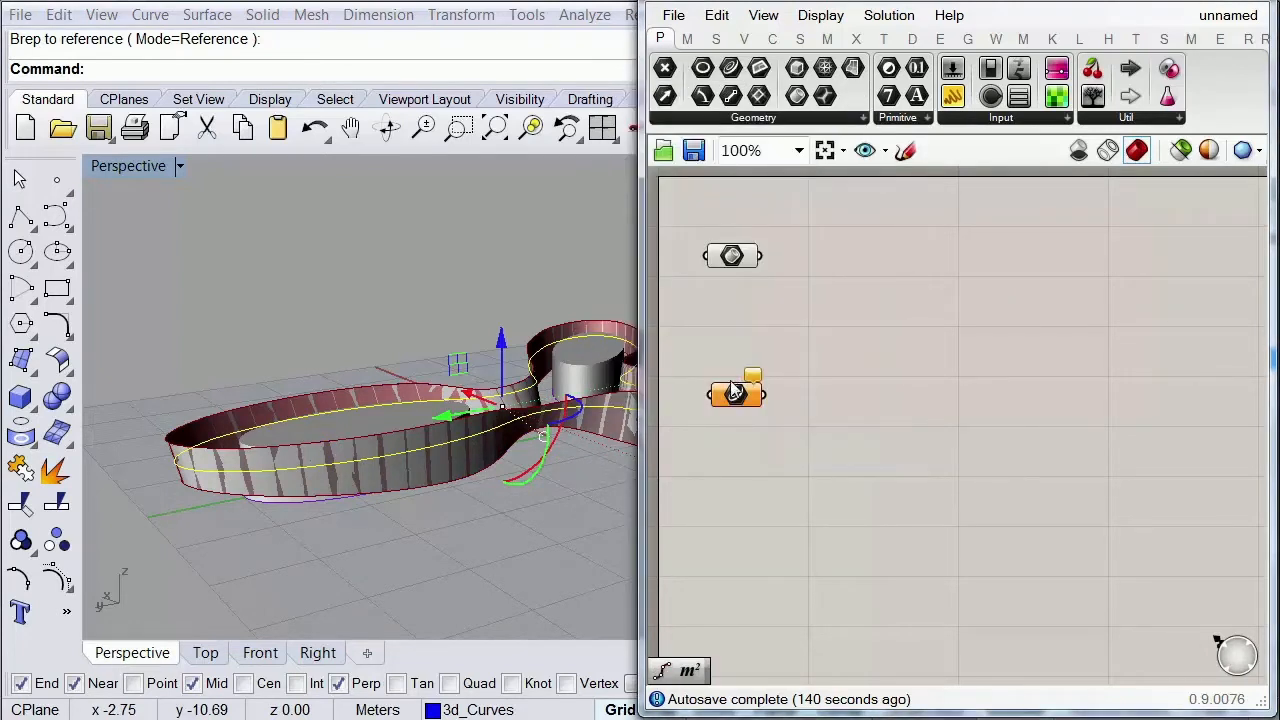
{"action": "left_click_drag", "start_coordinate": [735, 390], "coordinate": [737, 349]}
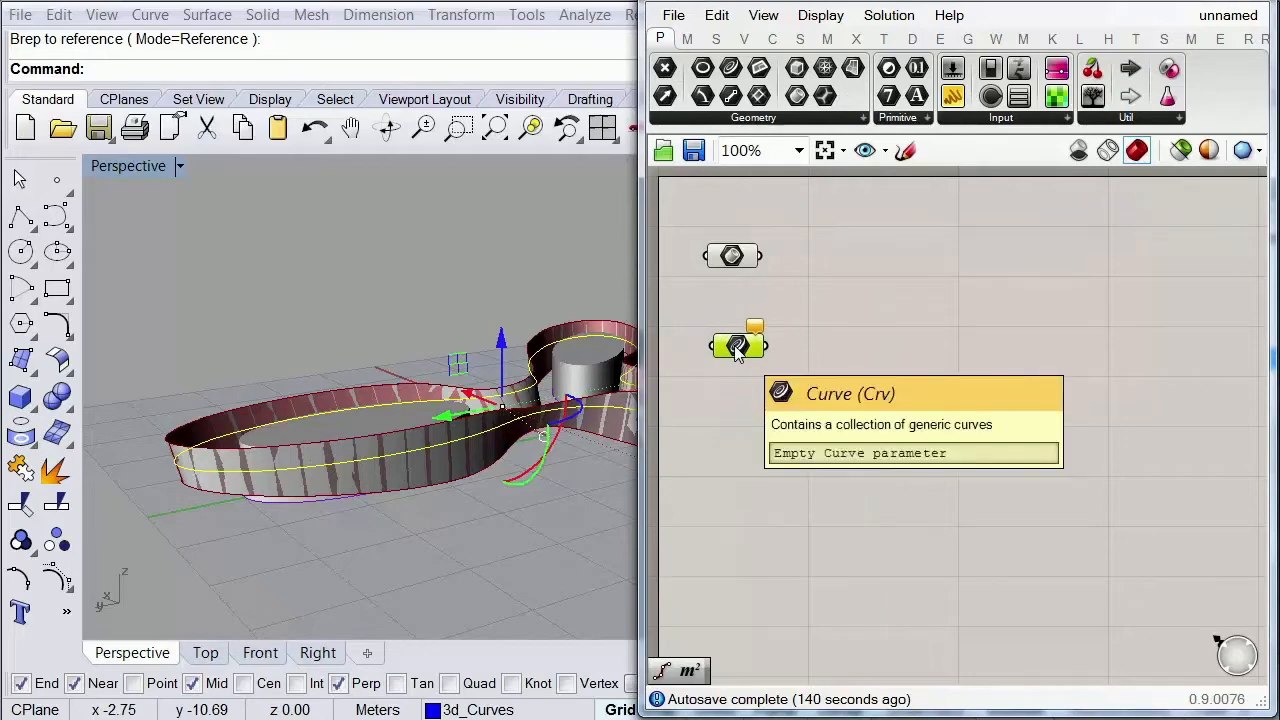
Step: Assign the selected middle curve to the Curve parameter as one curve and move the parameter closer to the Brep parameter
{"action": "right_click", "coordinate": [737, 347]}
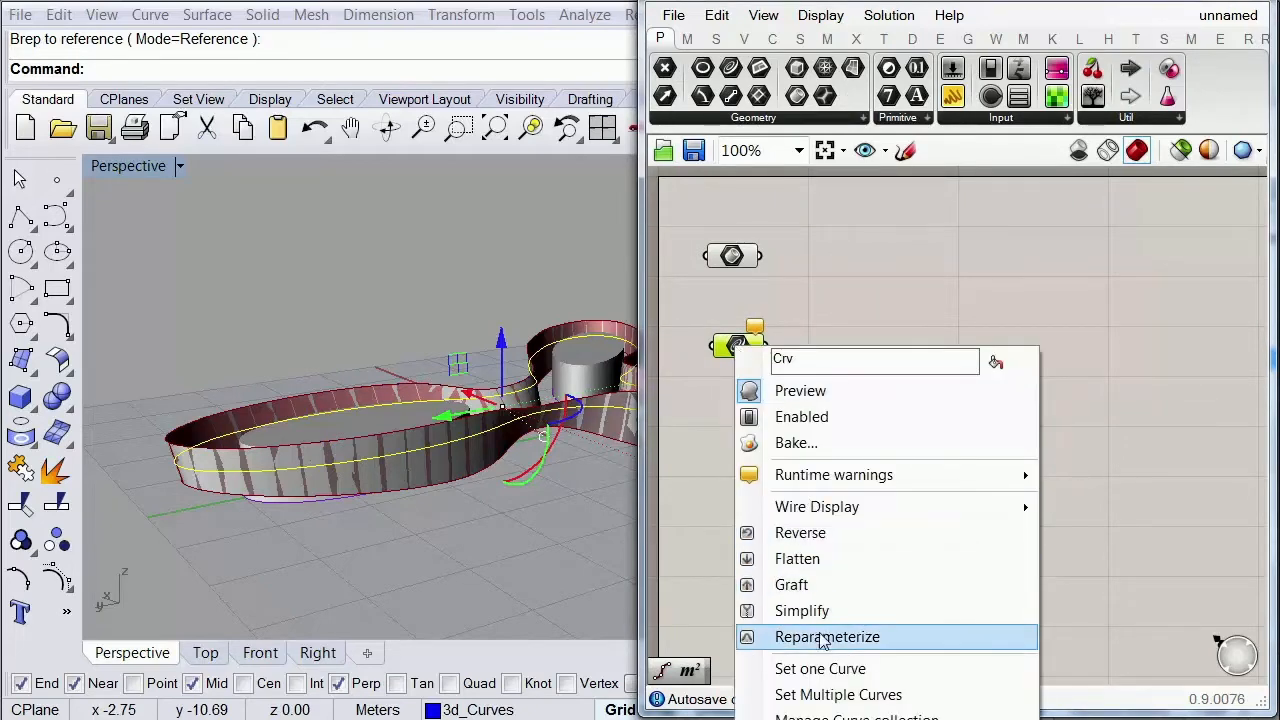
{"action": "left_click", "coordinate": [815, 669]}
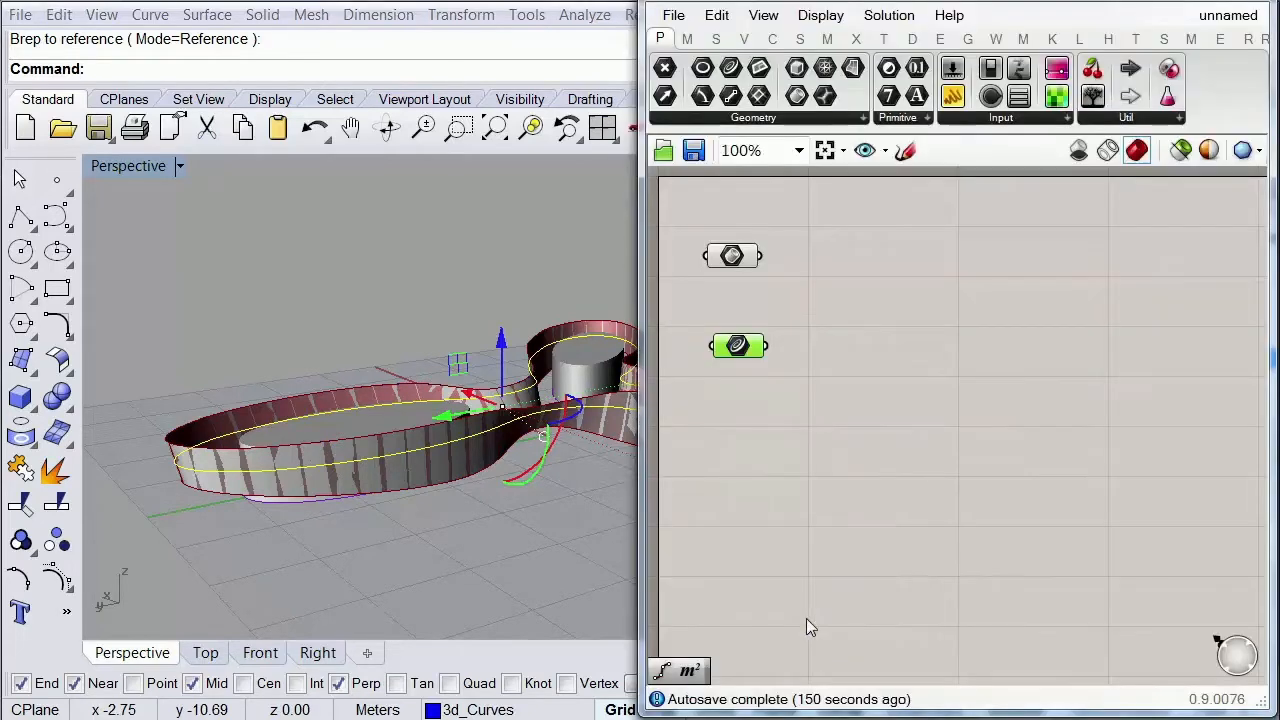
{"action": "left_click", "coordinate": [534, 525]}
{"action": "left_click_drag", "start_coordinate": [738, 352], "coordinate": [733, 315]}
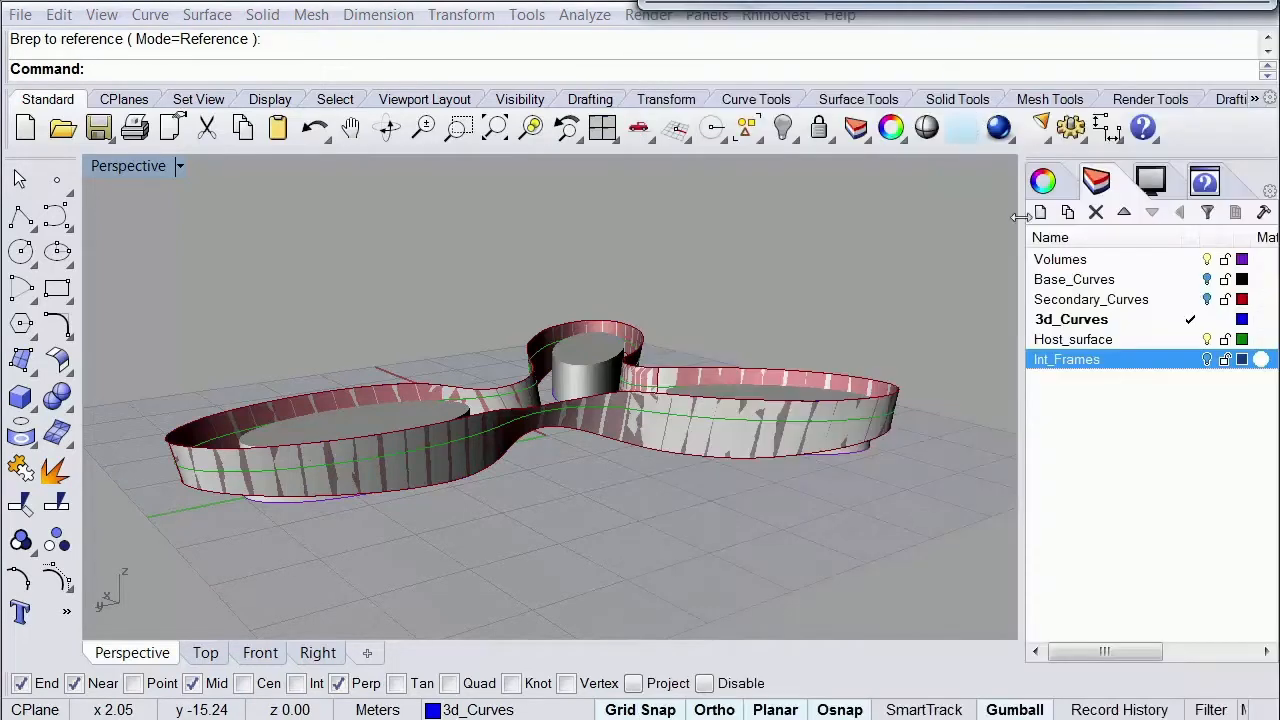
Step: Turn on the Int_Frames layer in Rhino and add a second Brep parameter below the Curve parameter in Grasshopper
{"action": "left_click", "coordinate": [1207, 359]}
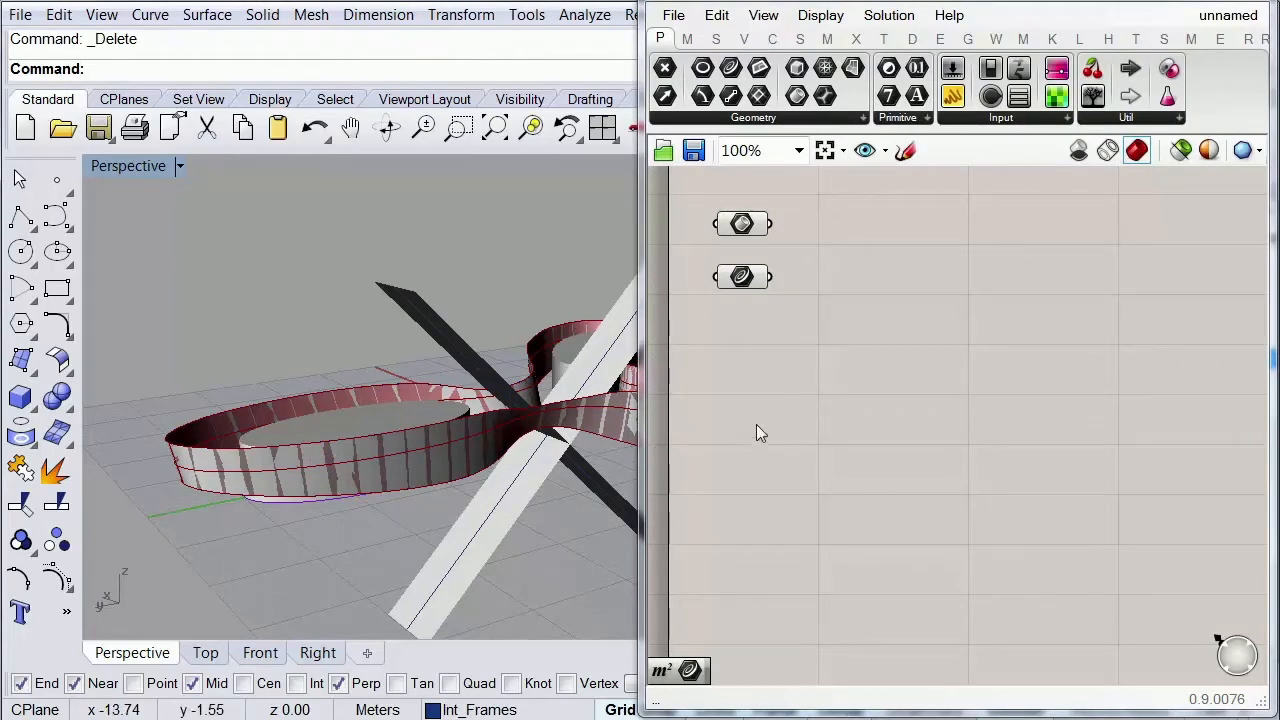
{"action": "double_click", "coordinate": [741, 382]}
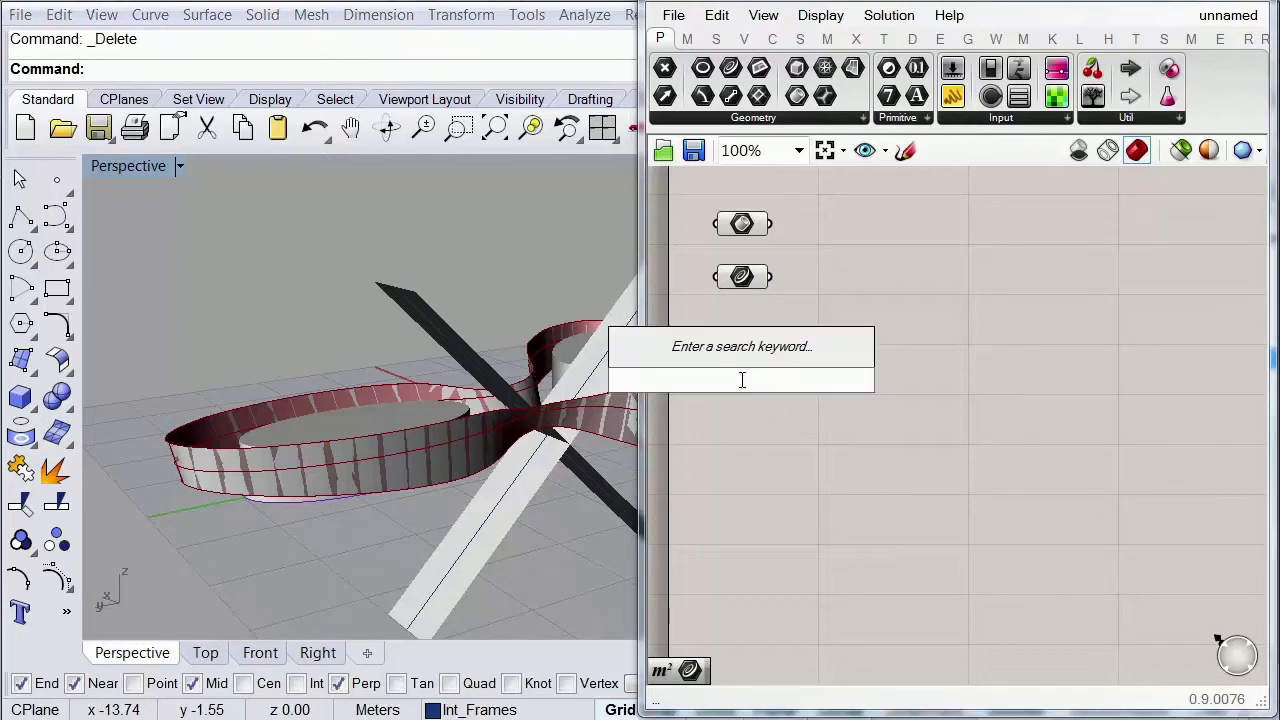
{"action": "type", "text": "brep"}
{"action": "key", "text": "Return"}
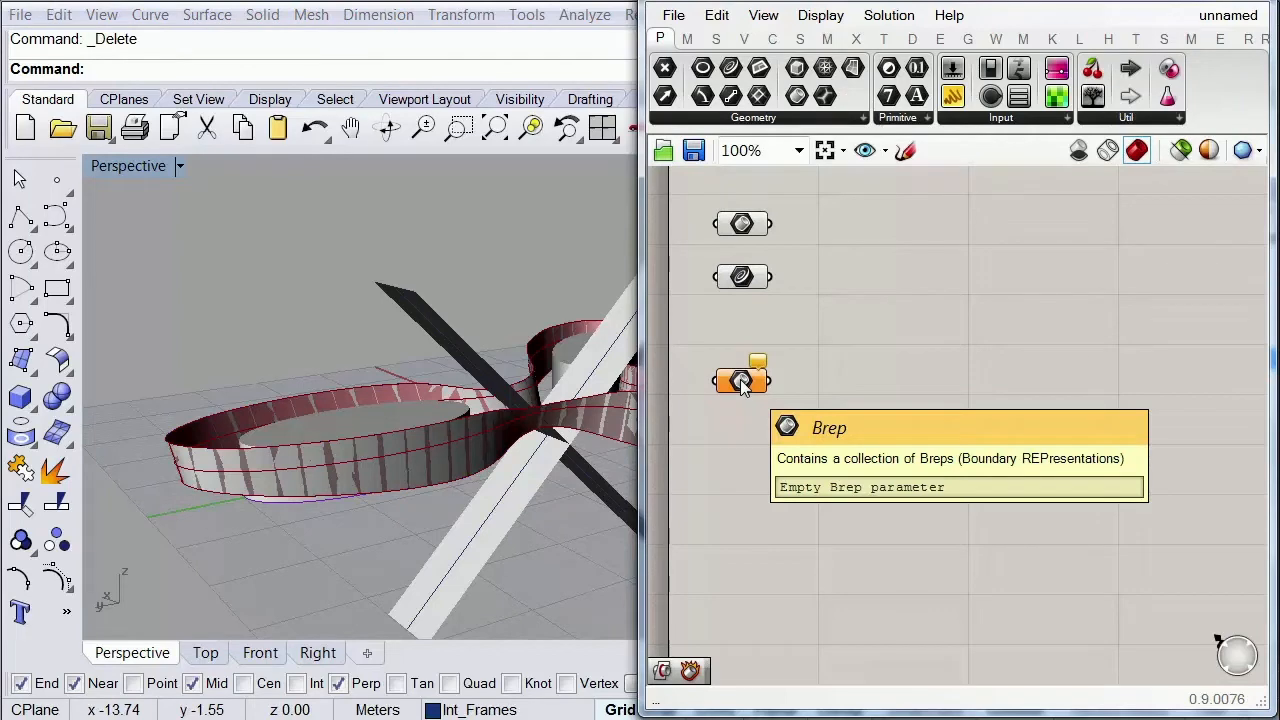
Step: Reference the light-coloured diagonal frame in the second Brep parameter and move the parameter up towards the Curve parameter
{"action": "right_click", "coordinate": [740, 379]}
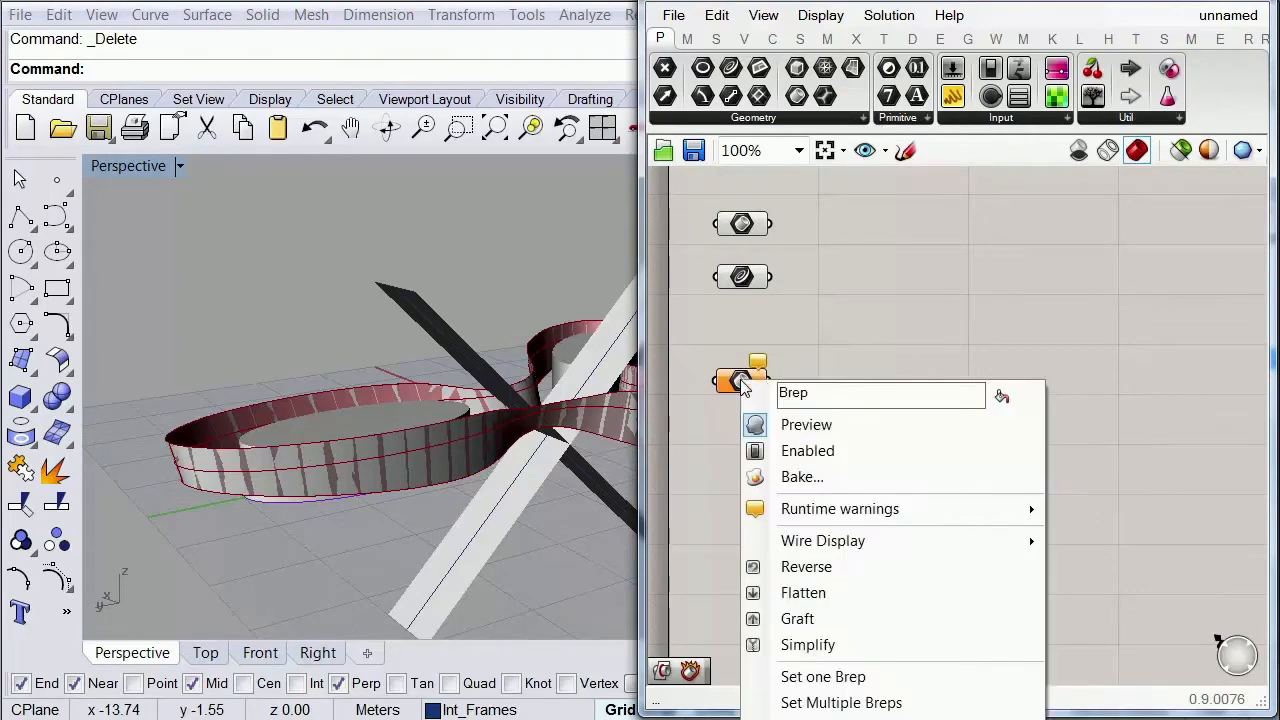
{"action": "left_click", "coordinate": [822, 677]}
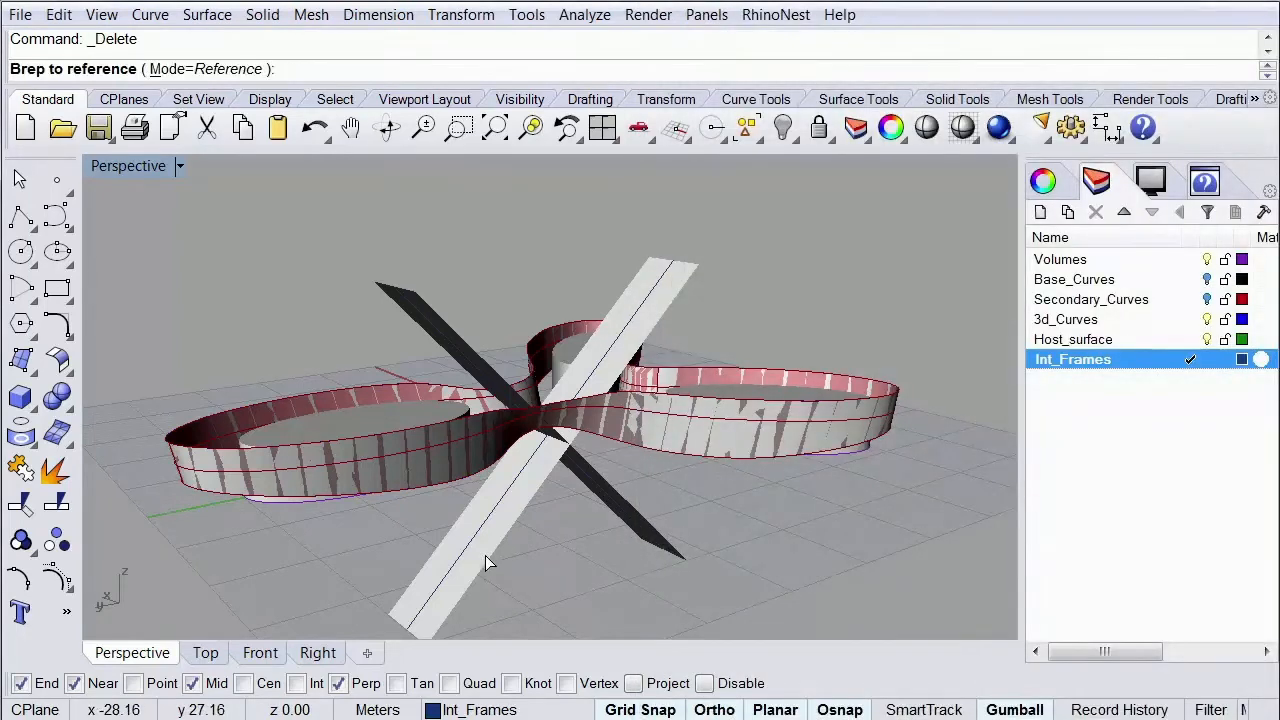
{"action": "left_click", "coordinate": [485, 555]}
{"action": "left_click_drag", "start_coordinate": [741, 381], "coordinate": [743, 351]}
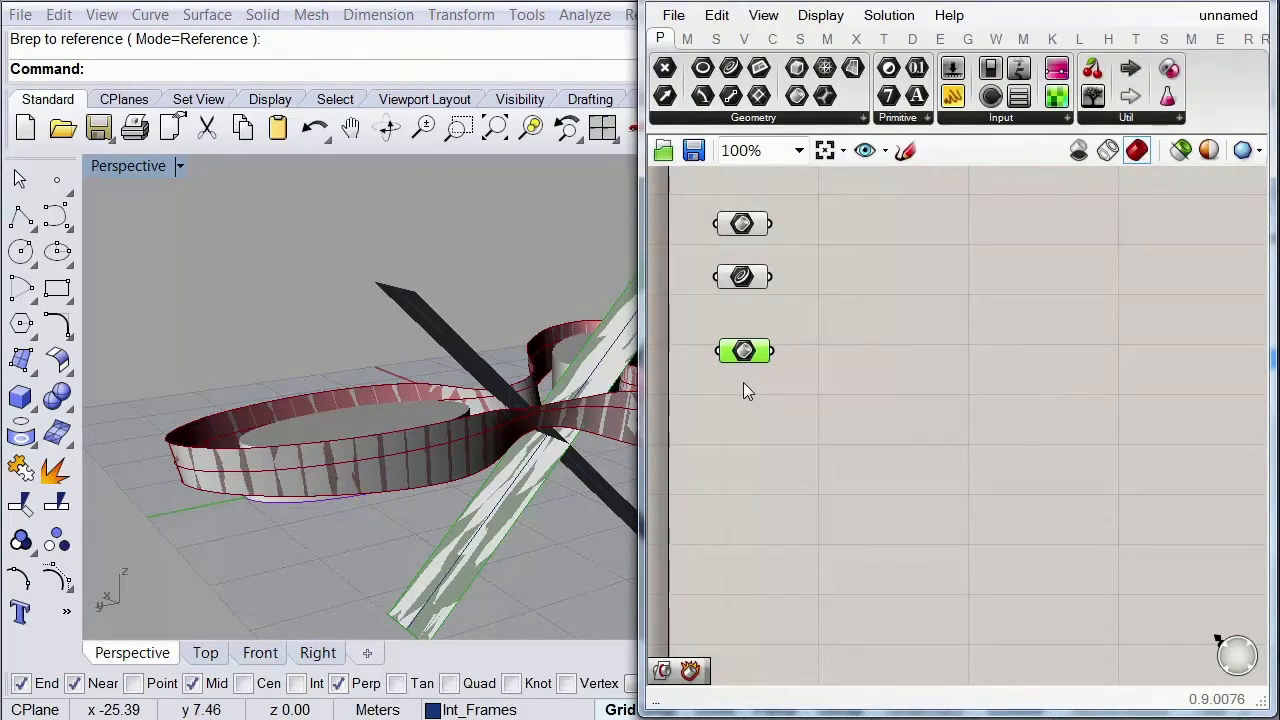
Step: Duplicate the second Brep parameter below itself and set the copy to reference the dark crossing frame
{"action": "left_click_drag", "start_coordinate": [750, 352], "coordinate": [754, 432], "text": "alt"}
{"action": "right_click", "coordinate": [754, 432]}
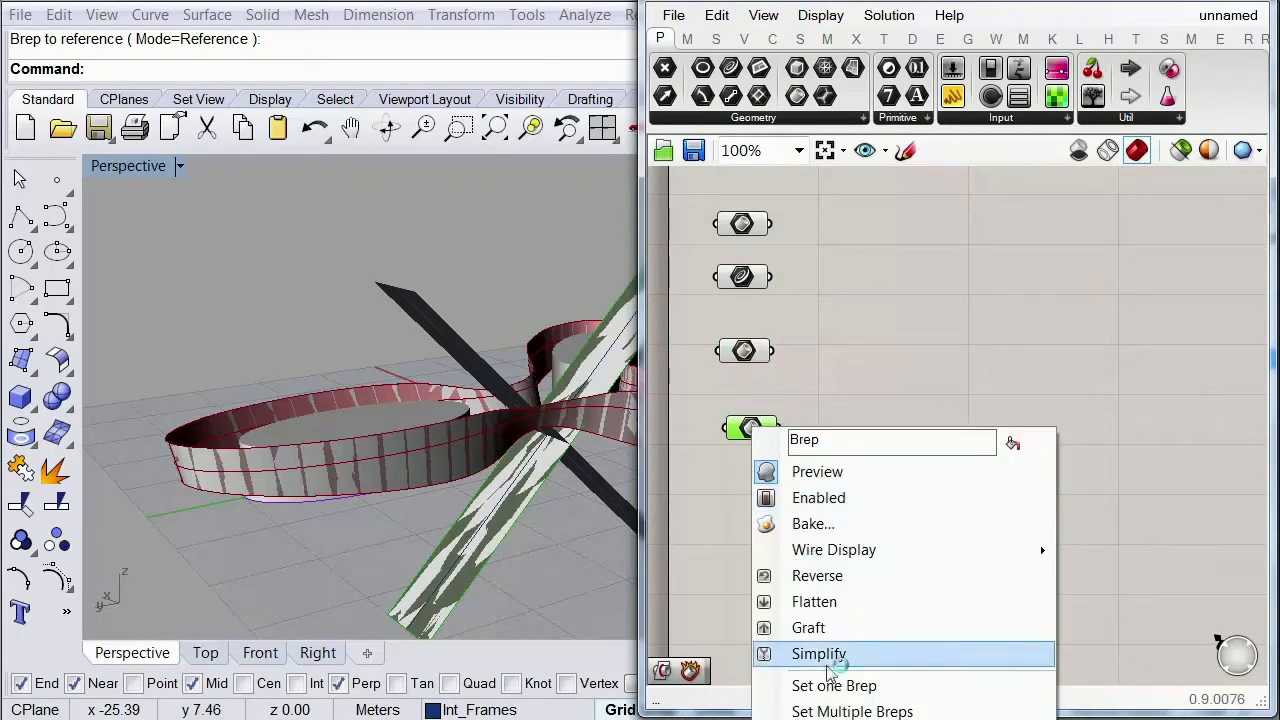
{"action": "left_click", "coordinate": [834, 687]}
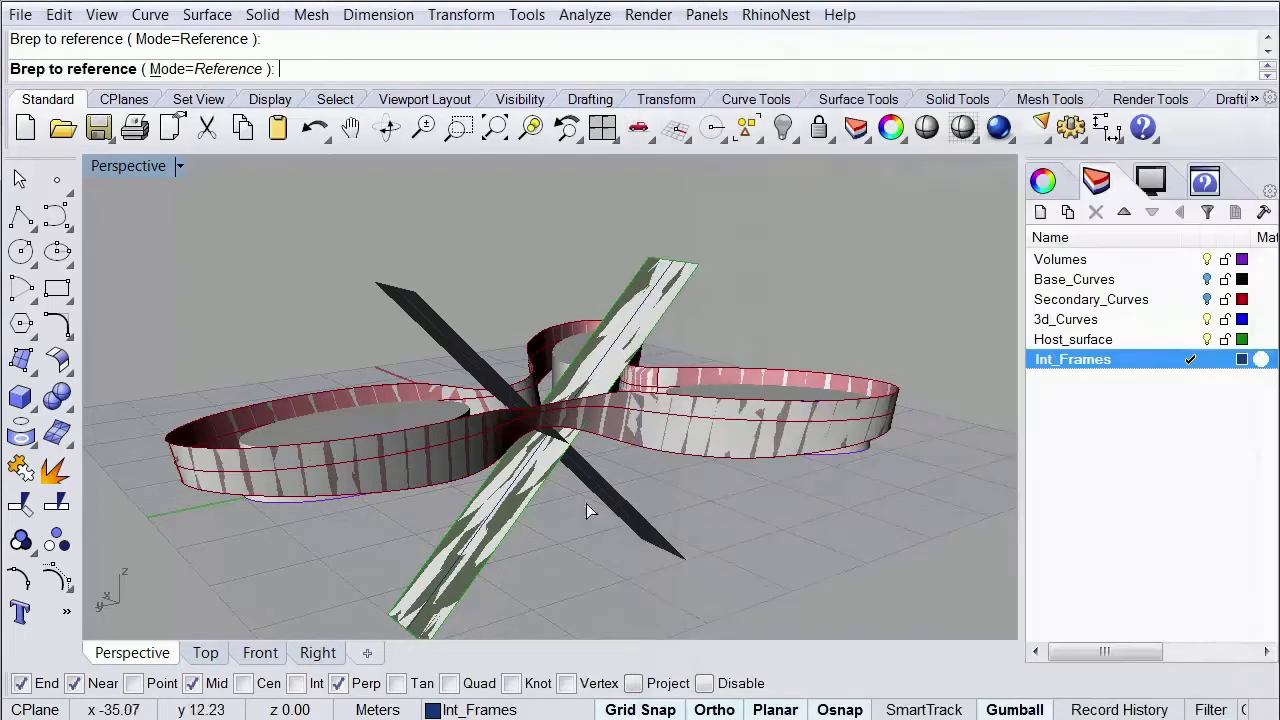
{"action": "left_click", "coordinate": [435, 309]}
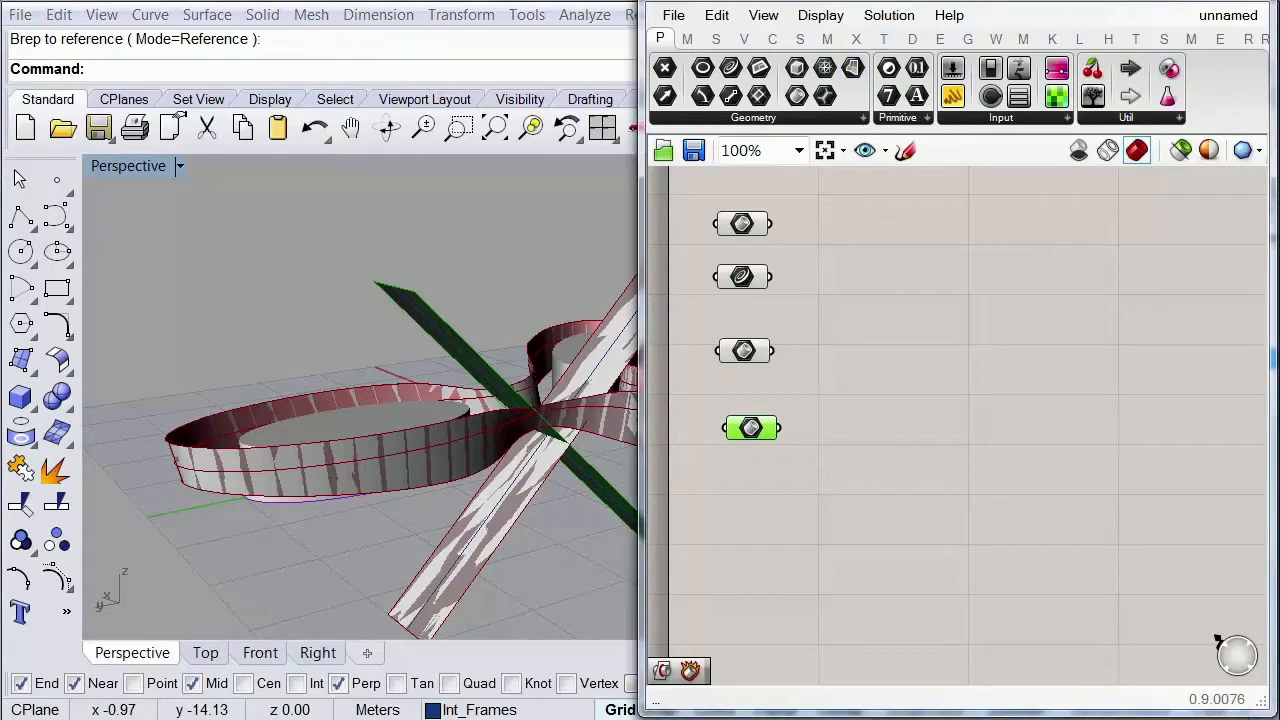
Step: In Rhino, create a new layer, make it current, and hide the 3d_Curves, Host_surface, Volumes and Int_Frames layers
{"action": "double_click", "coordinate": [908, 2]}
{"action": "left_click", "coordinate": [1207, 339]}
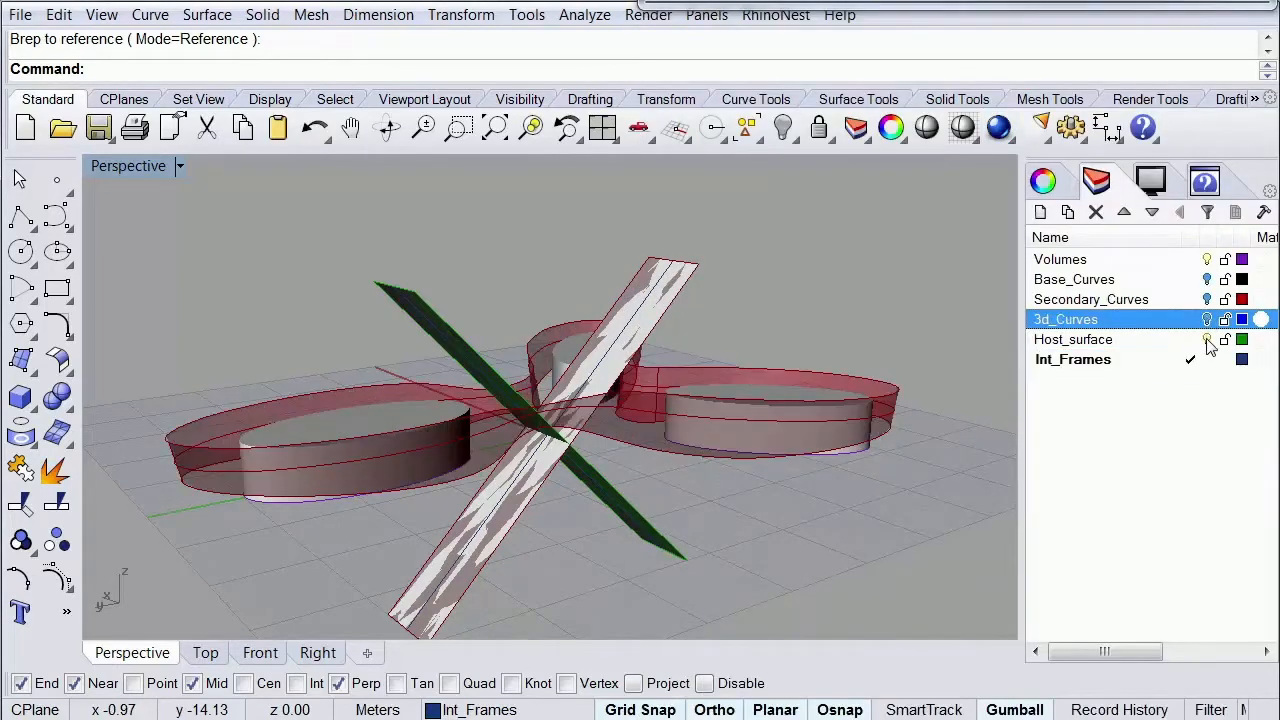
{"action": "left_click", "coordinate": [1155, 362]}
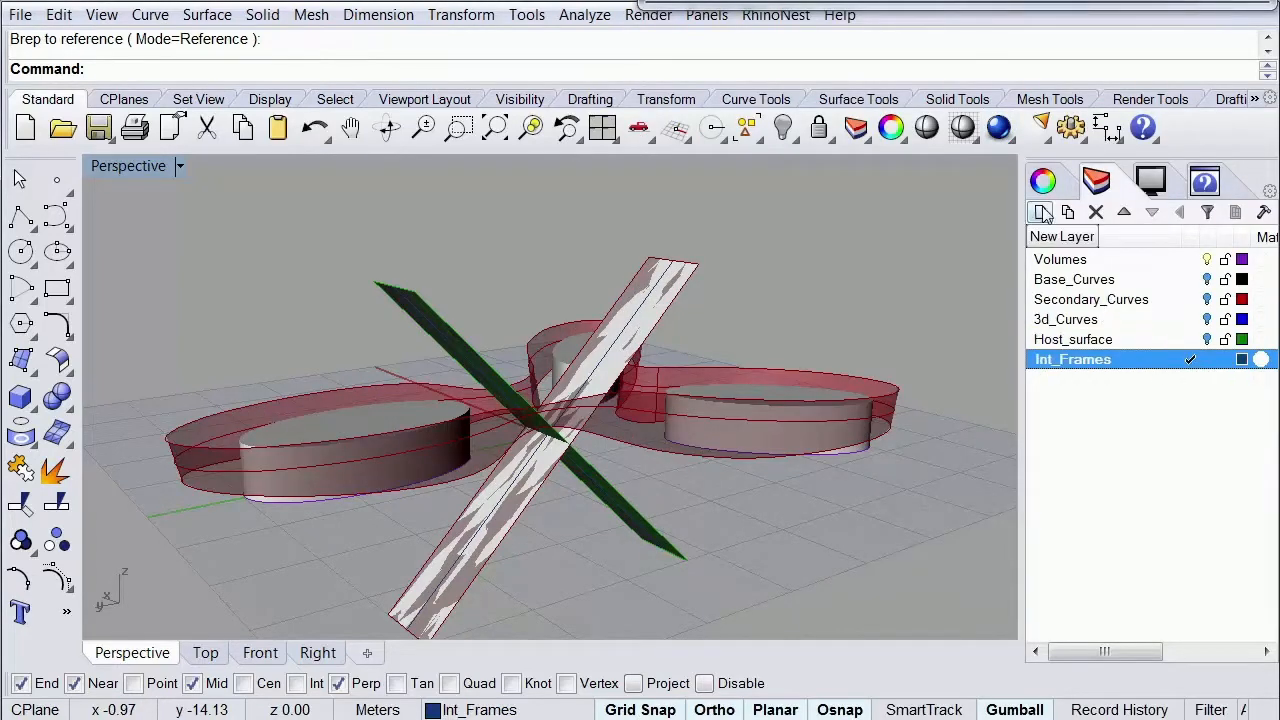
{"action": "left_click", "coordinate": [1040, 212]}
{"action": "left_click", "coordinate": [1189, 380]}
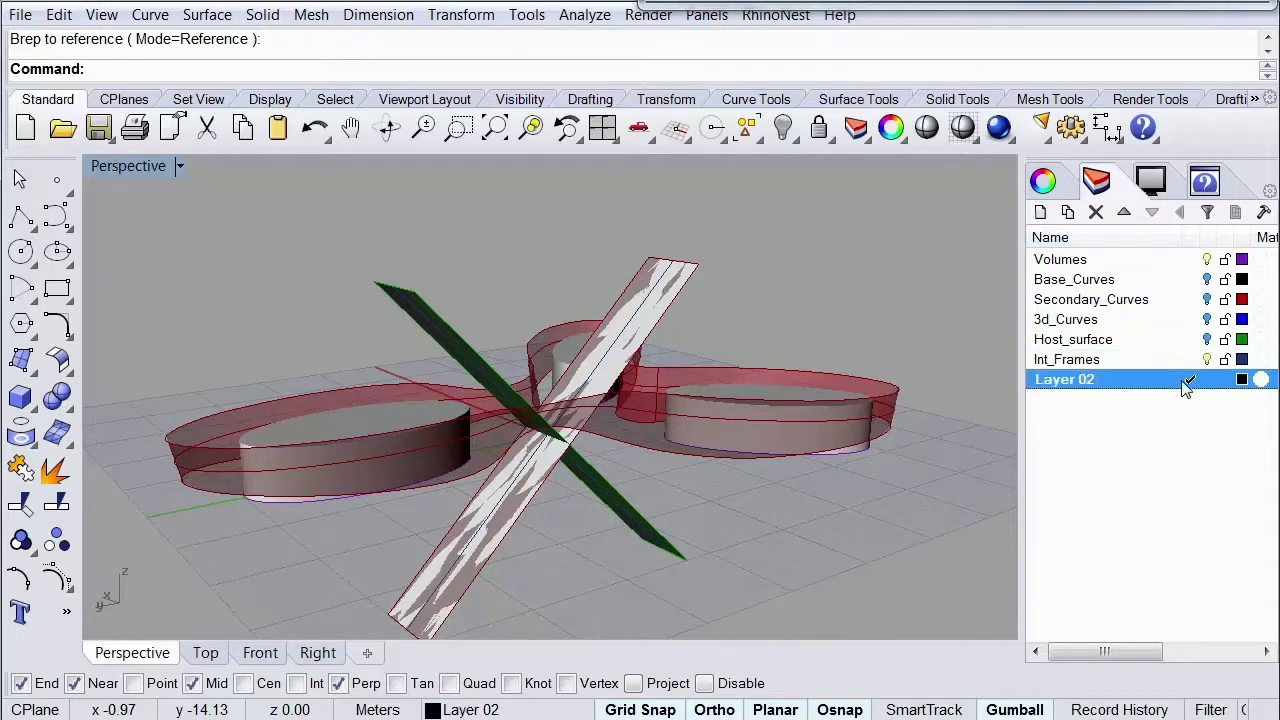
{"action": "left_click", "coordinate": [1207, 260]}
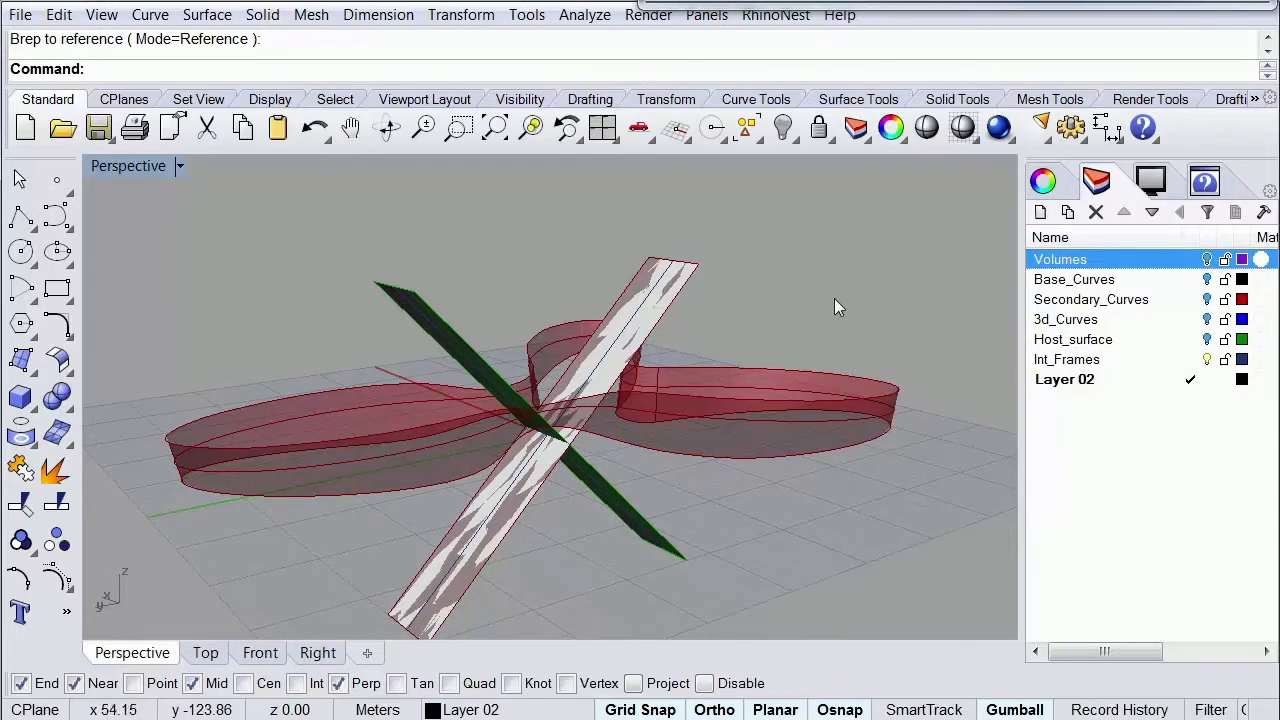
{"action": "left_click", "coordinate": [1207, 359]}
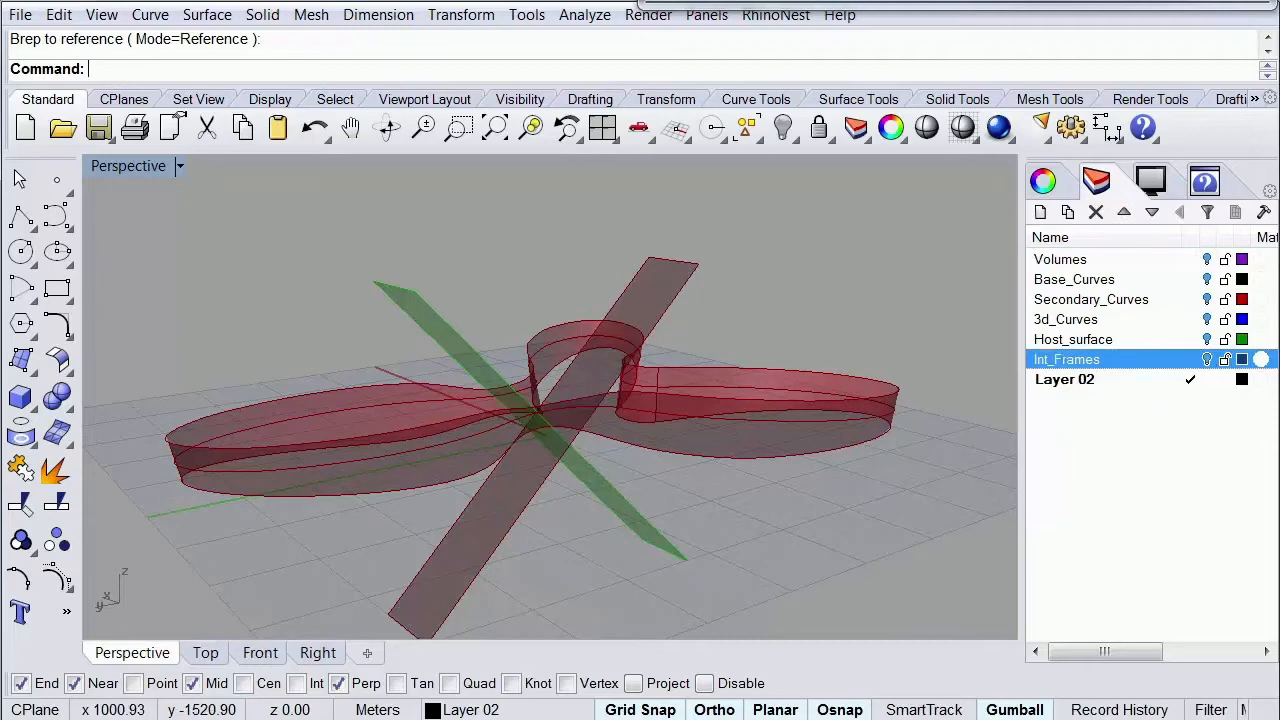
Step: Return to the Grasshopper canvas and move the duplicated Brep parameter directly beneath the other frame's Brep parameter
{"action": "double_click", "coordinate": [889, 4]}
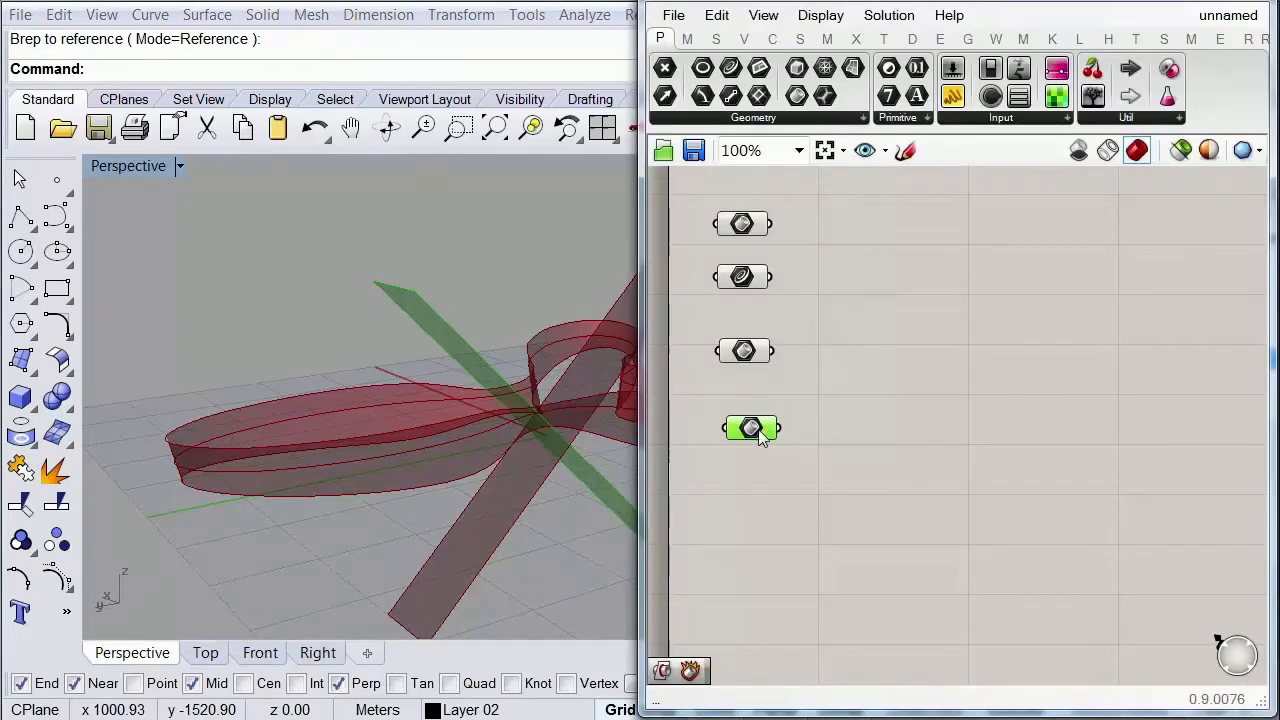
{"action": "left_click_drag", "start_coordinate": [762, 437], "coordinate": [760, 399]}
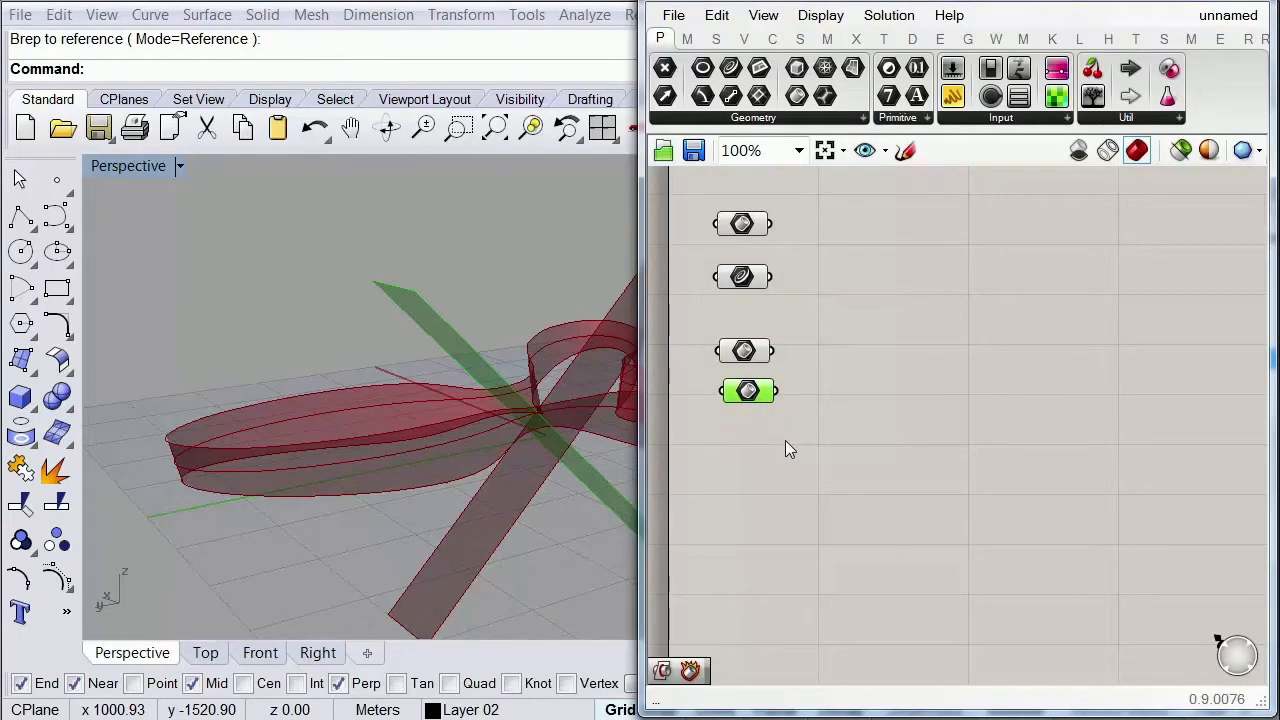
Step: Add a Perp Frames component beside the parameters and connect the Curve parameter to its curve input
{"action": "left_click", "coordinate": [944, 311]}
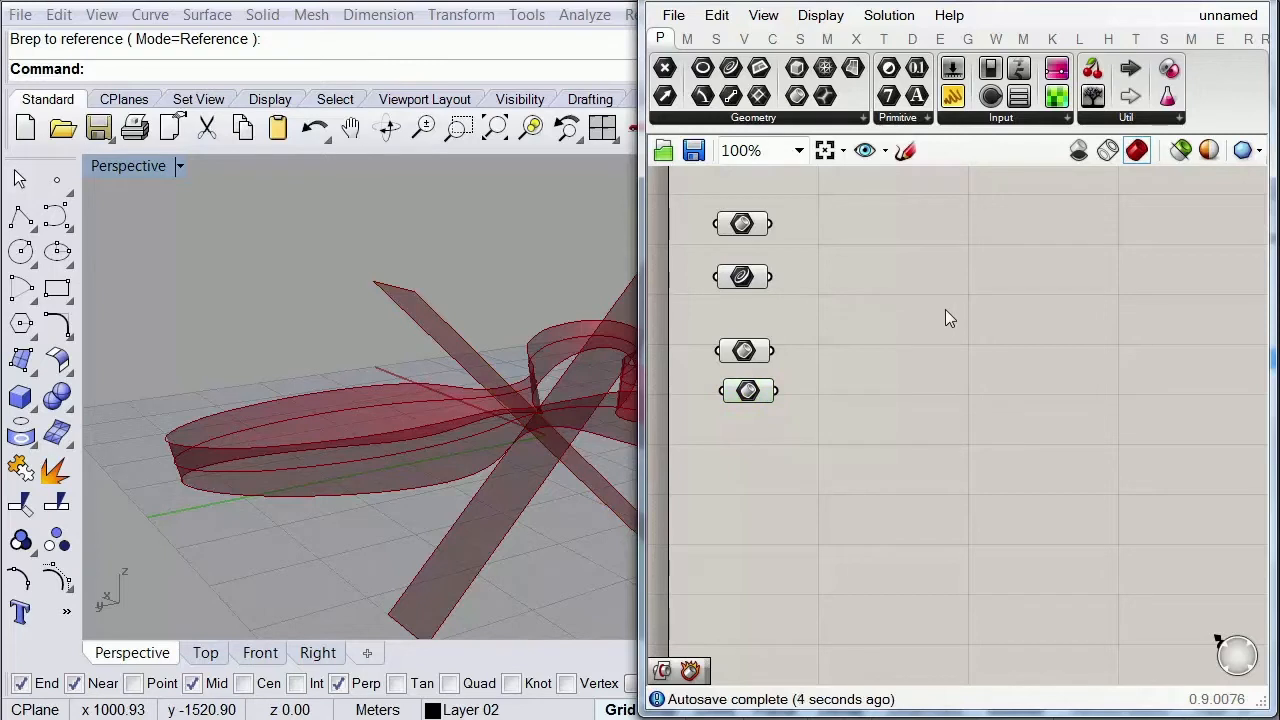
{"action": "left_click", "coordinate": [744, 278]}
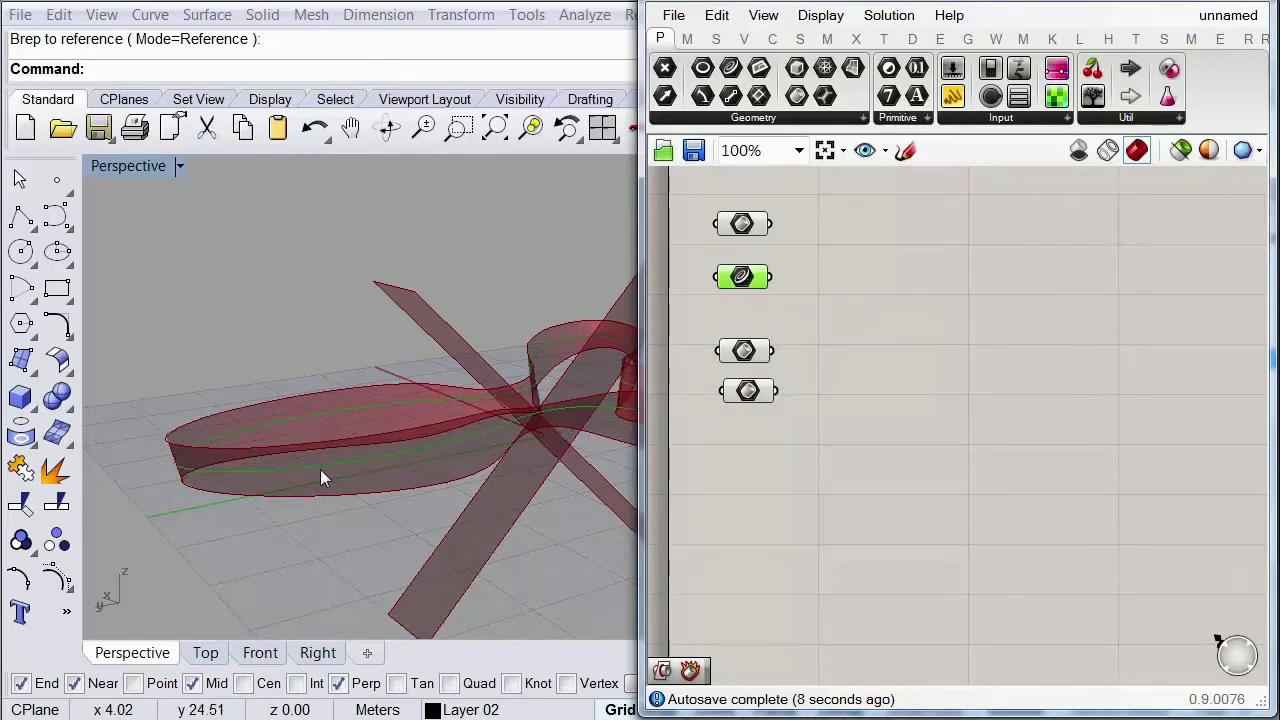
{"action": "mouse_move", "coordinate": [257, 453]}
{"action": "right_mouse_down"}
{"action": "mouse_move", "coordinate": [275, 464]}
{"action": "mouse_move", "coordinate": [349, 449]}
{"action": "mouse_move", "coordinate": [262, 452]}
{"action": "right_mouse_up"}
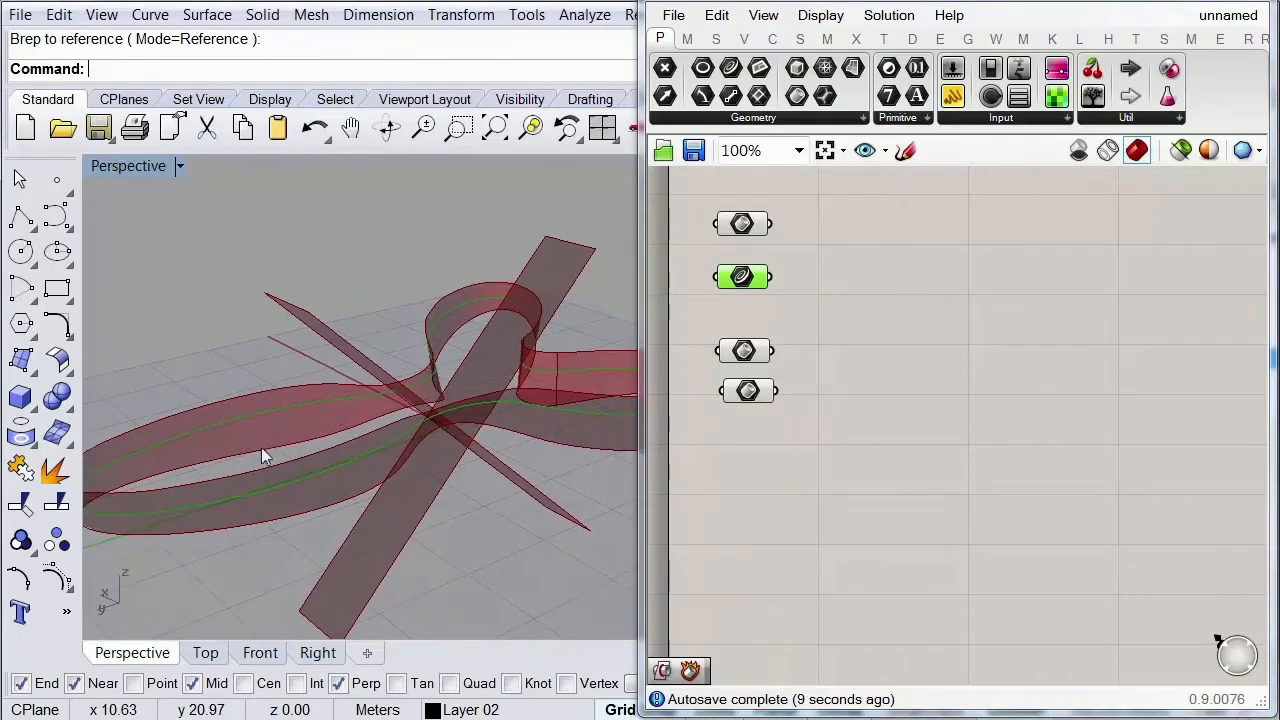
{"action": "double_click", "coordinate": [851, 333]}
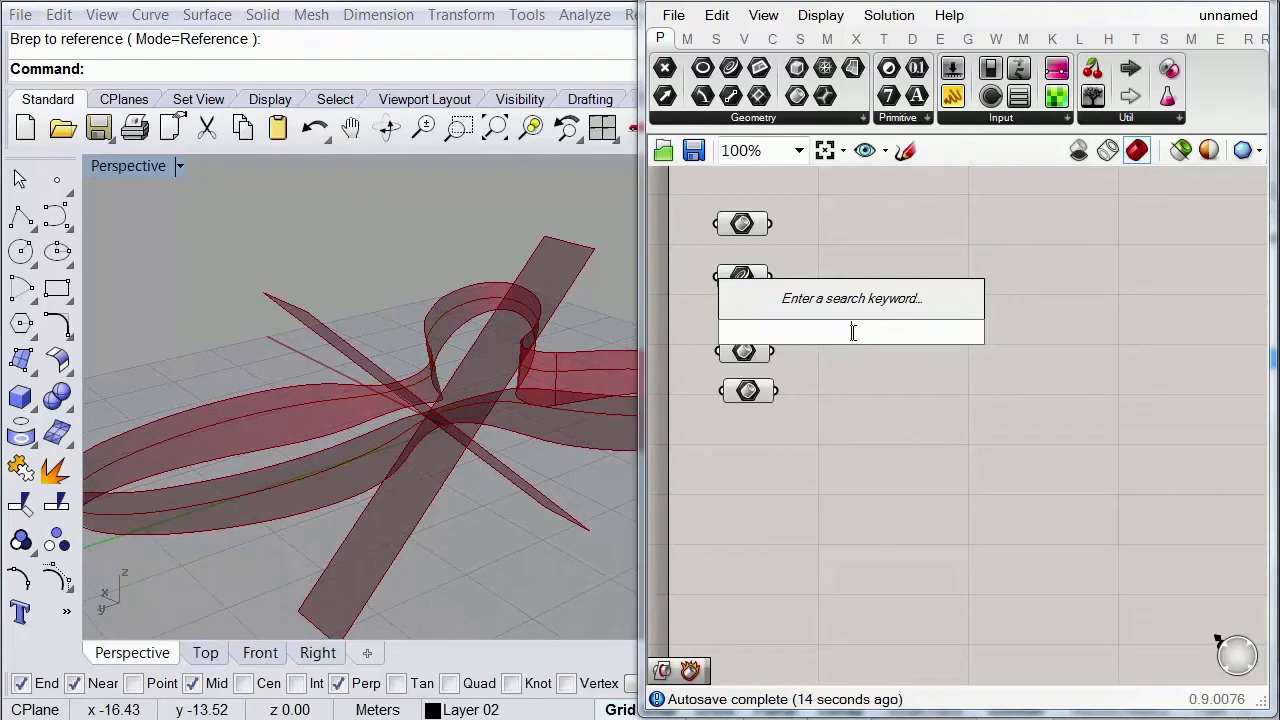
{"action": "type", "text": "per"}
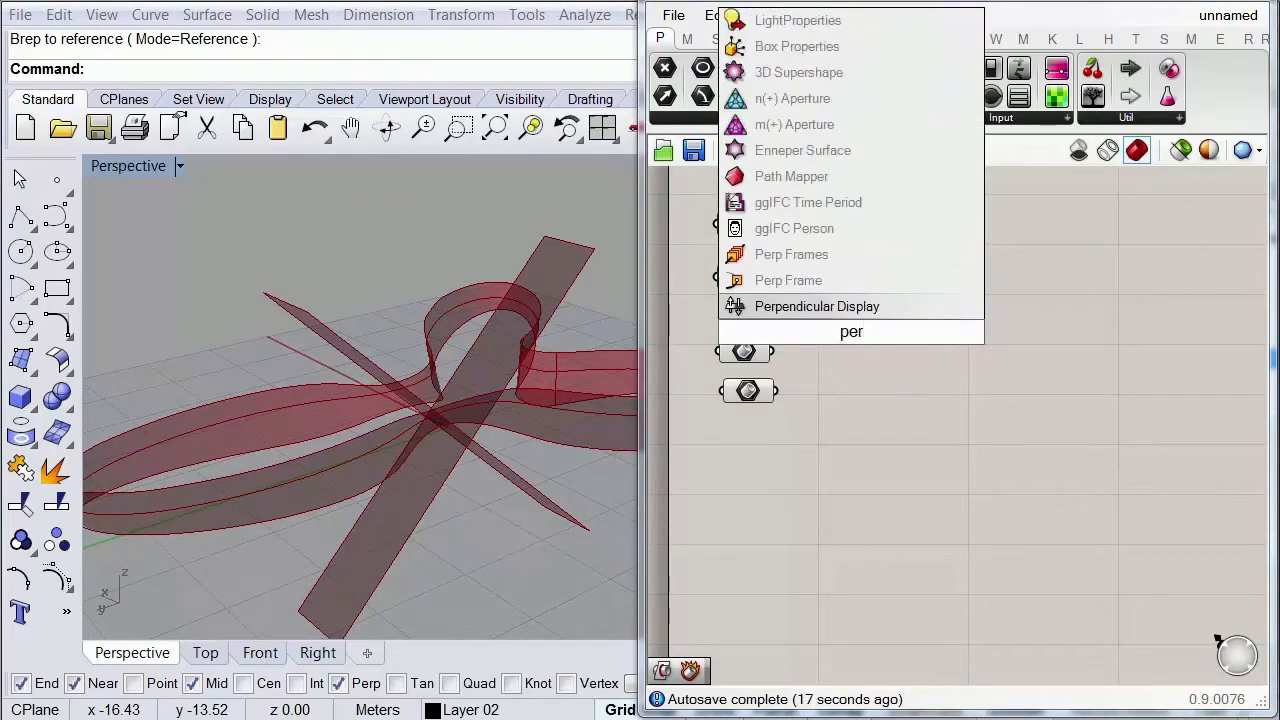
{"action": "left_click", "coordinate": [819, 256]}
{"action": "left_click_drag", "start_coordinate": [868, 337], "coordinate": [920, 305]}
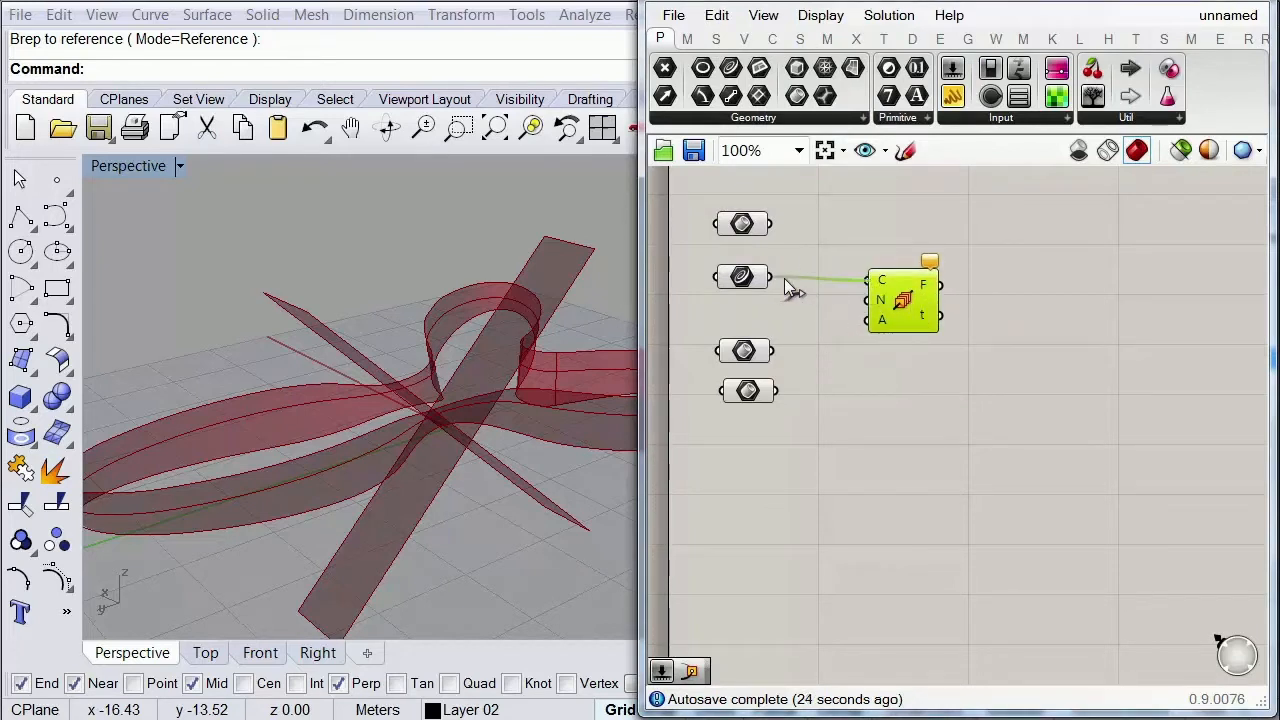
{"action": "left_click_drag", "start_coordinate": [774, 278], "coordinate": [773, 278]}
{"action": "left_click_drag", "start_coordinate": [900, 300], "coordinate": [918, 296]}
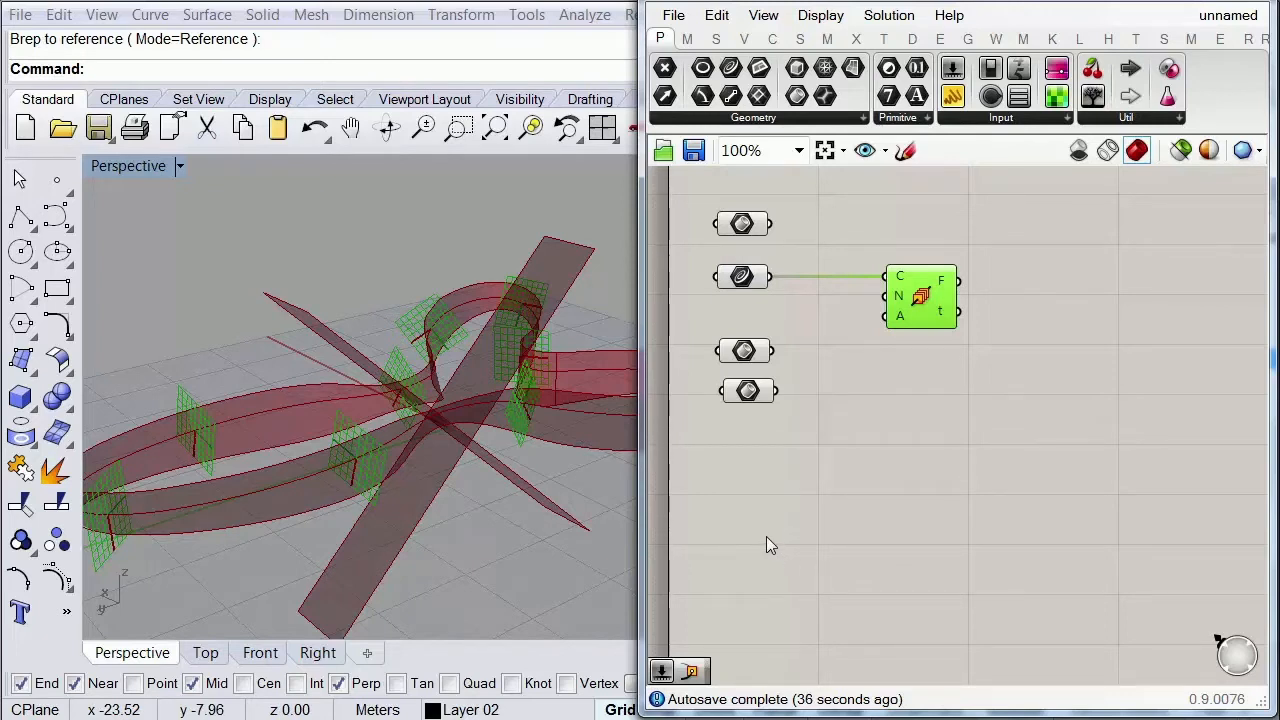
Step: Create a number slider with the value 200 and connect it to the N input of Perp Frames
{"action": "double_click", "coordinate": [744, 522]}
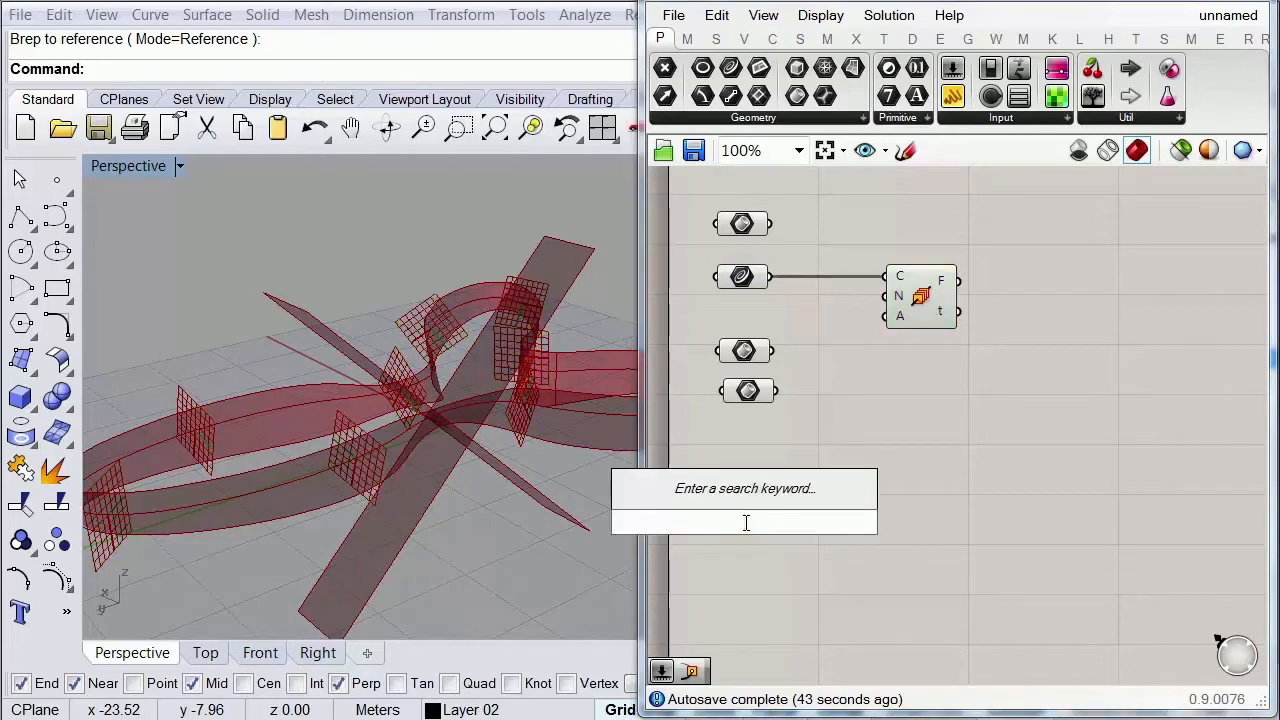
{"action": "type", "text": "200"}
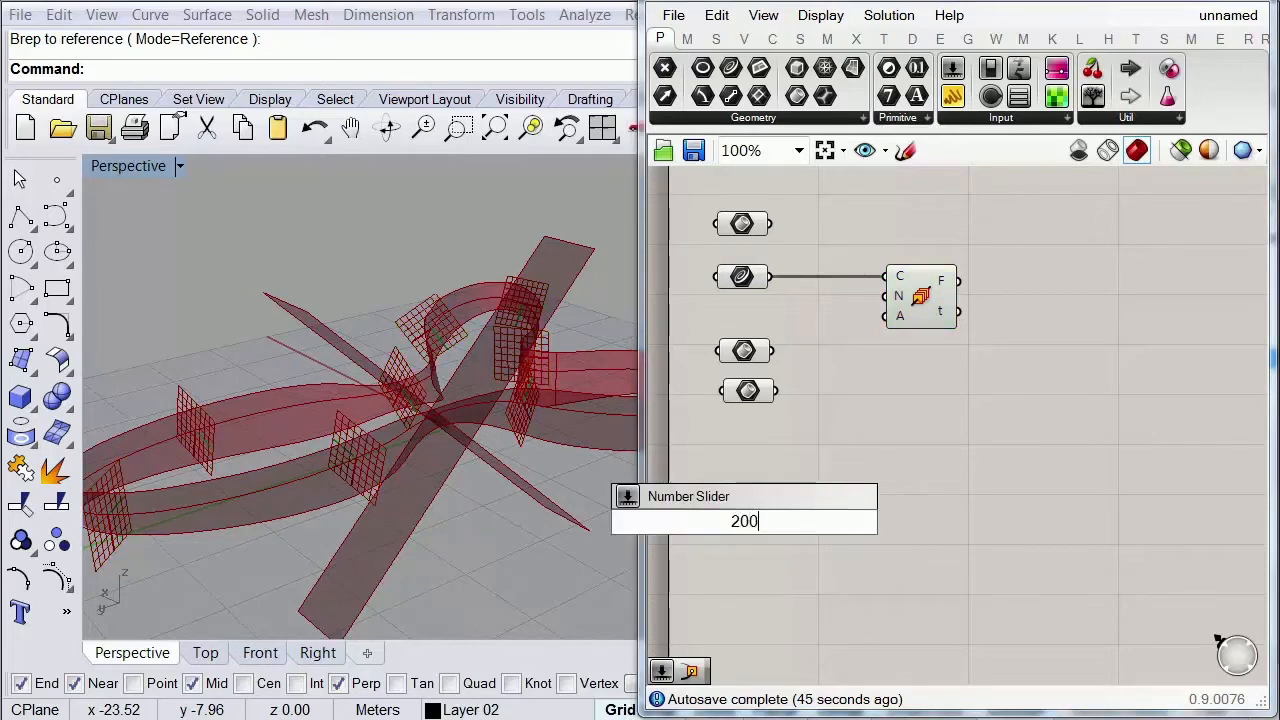
{"action": "key", "text": "Return"}
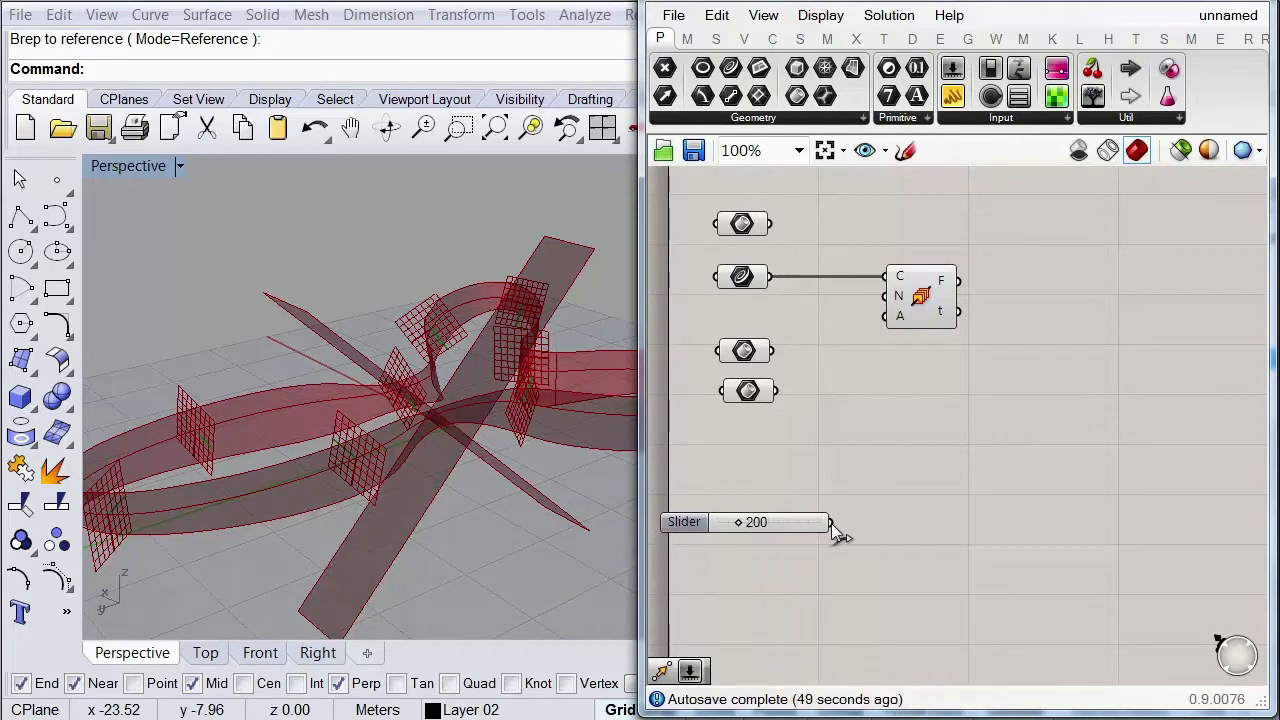
{"action": "left_click_drag", "start_coordinate": [831, 523], "coordinate": [886, 297]}
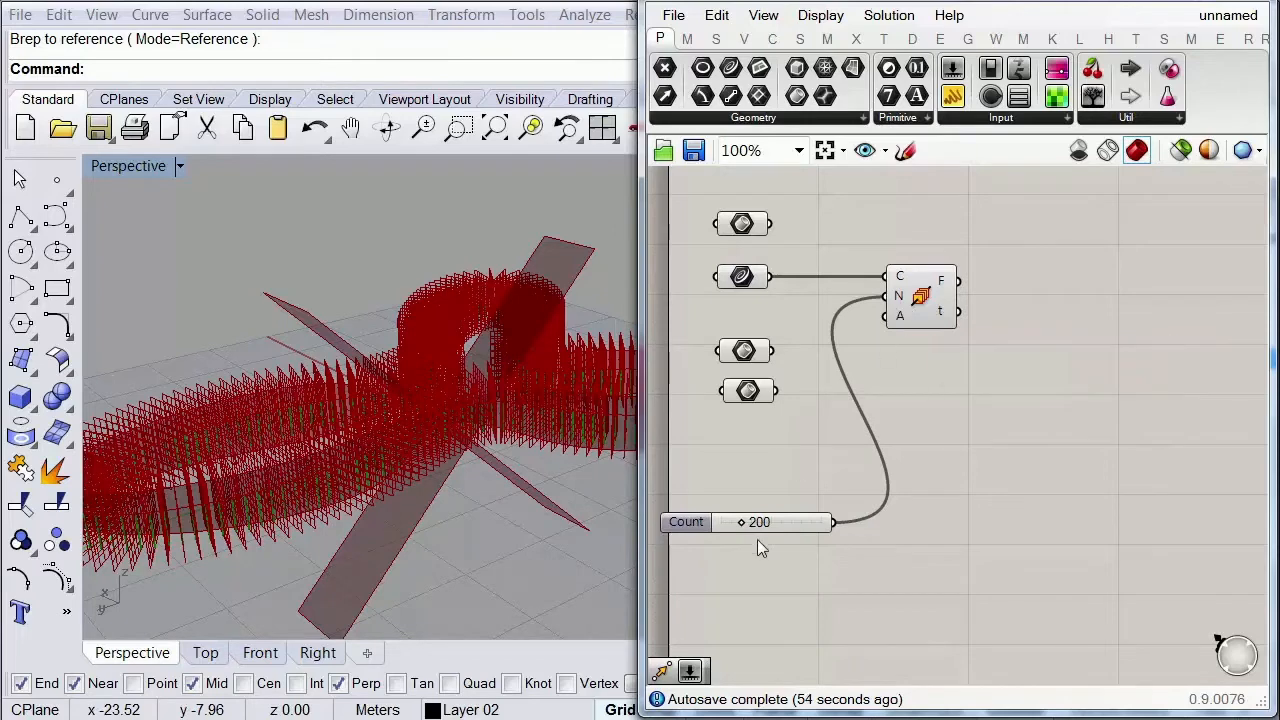
Step: Turn off the preview of the Perp Frames component
{"action": "left_click", "coordinate": [925, 298]}
{"action": "middle_click", "coordinate": [925, 298]}
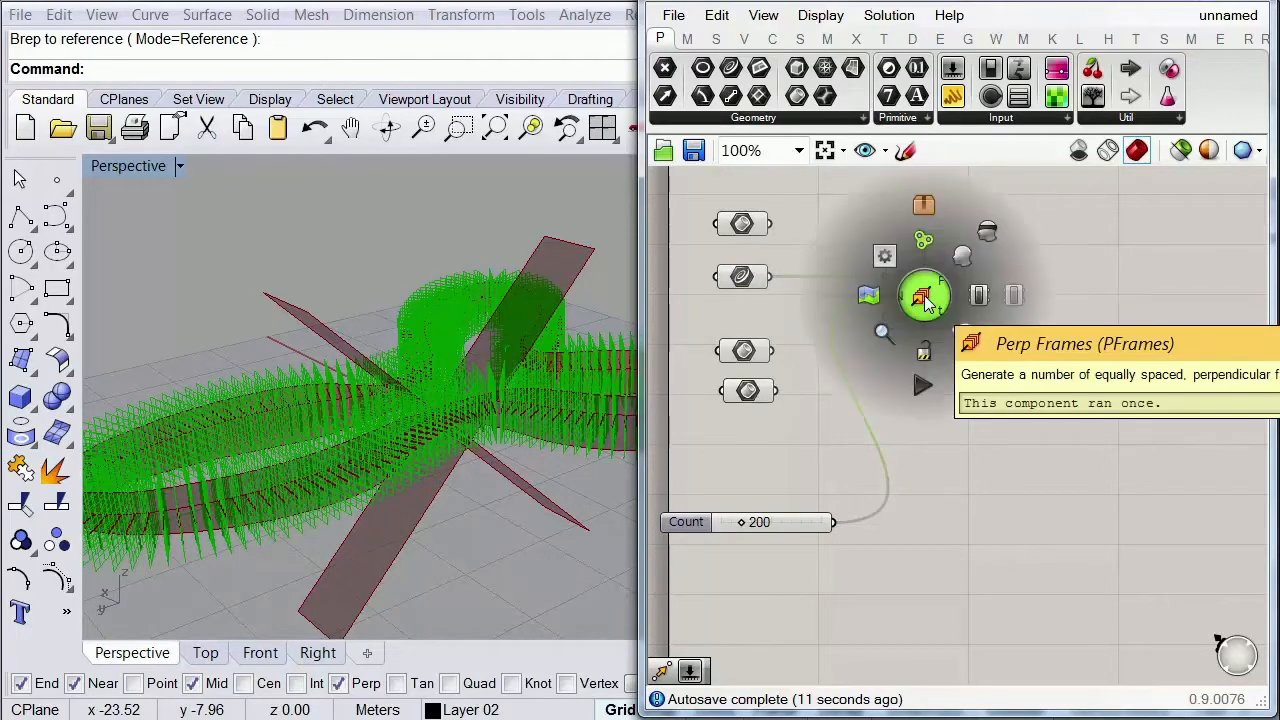
{"action": "left_click", "coordinate": [986, 233]}
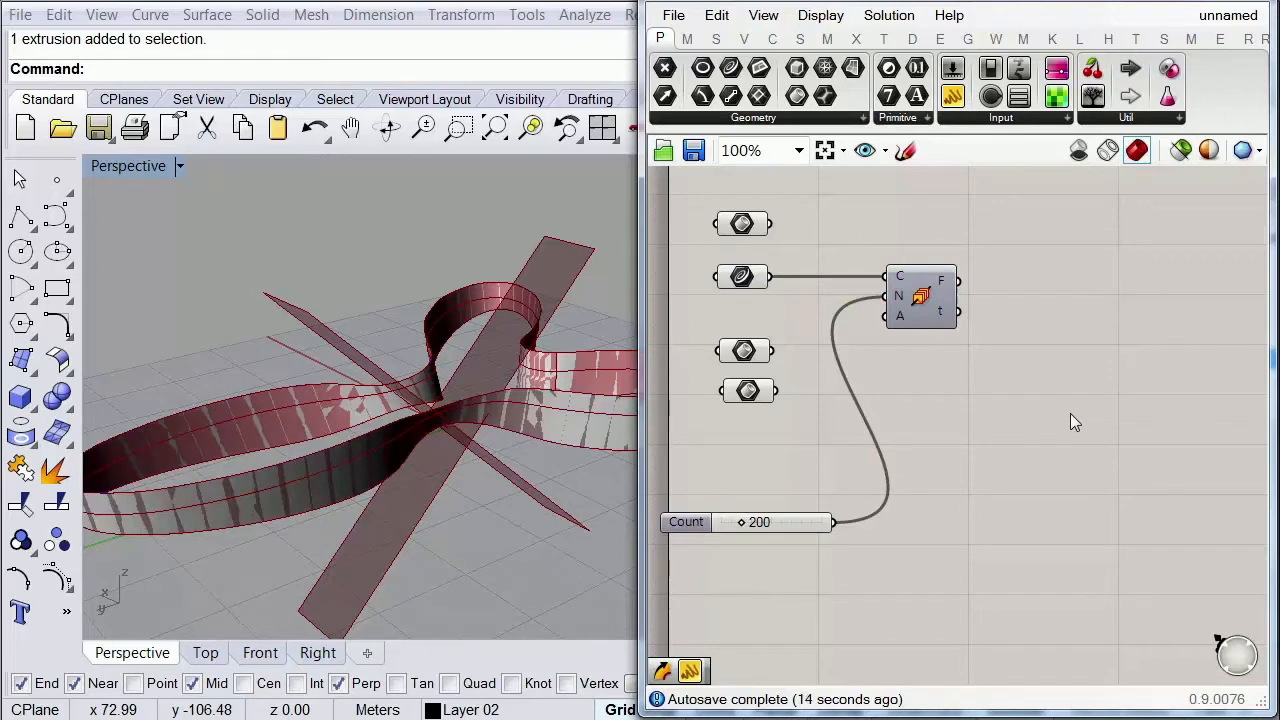
Step: Add an Orient component to the right of Perp Frames and connect the first frame's Brep parameter to its geometry input
{"action": "double_click", "coordinate": [1070, 413]}
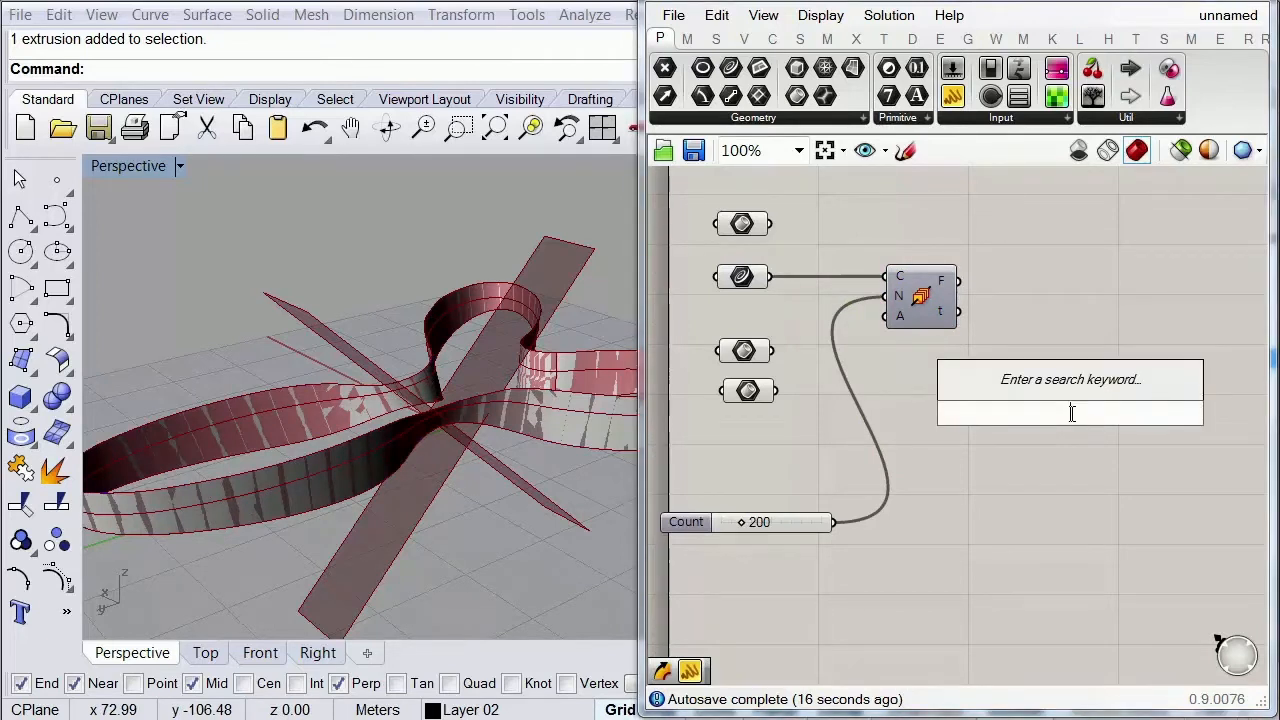
{"action": "type", "text": "orit"}
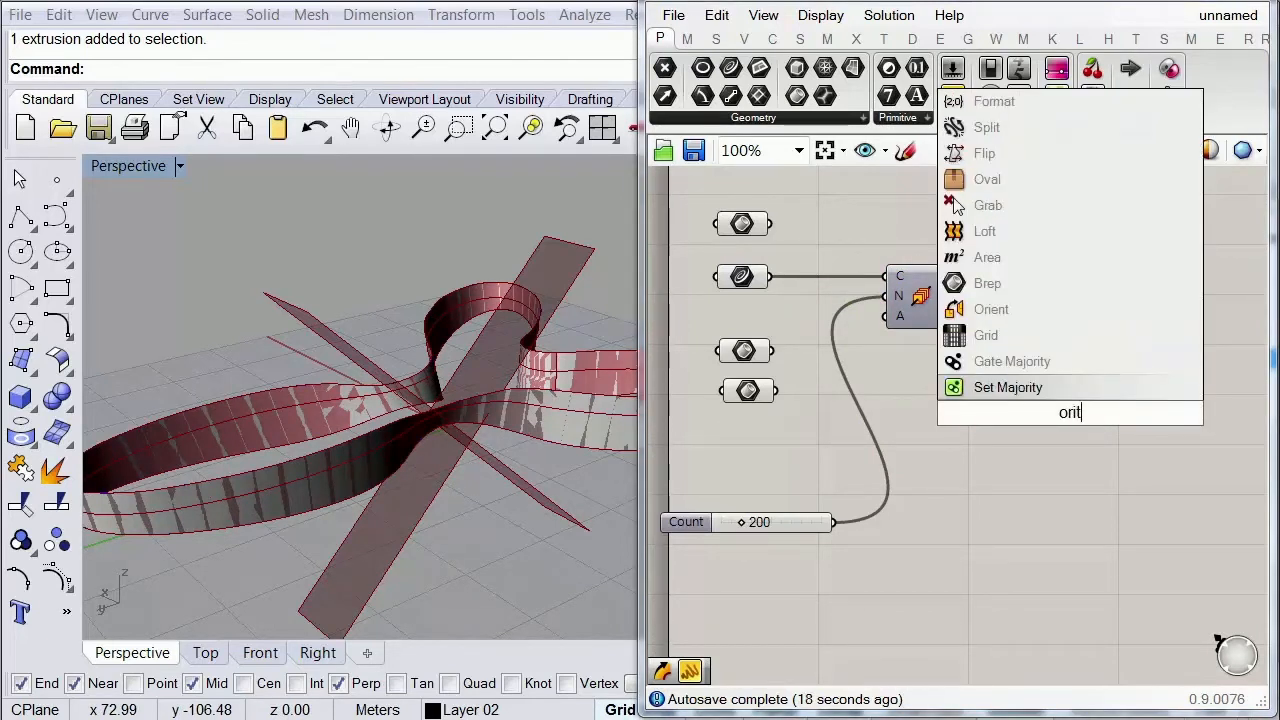
{"action": "left_click", "coordinate": [1051, 312]}
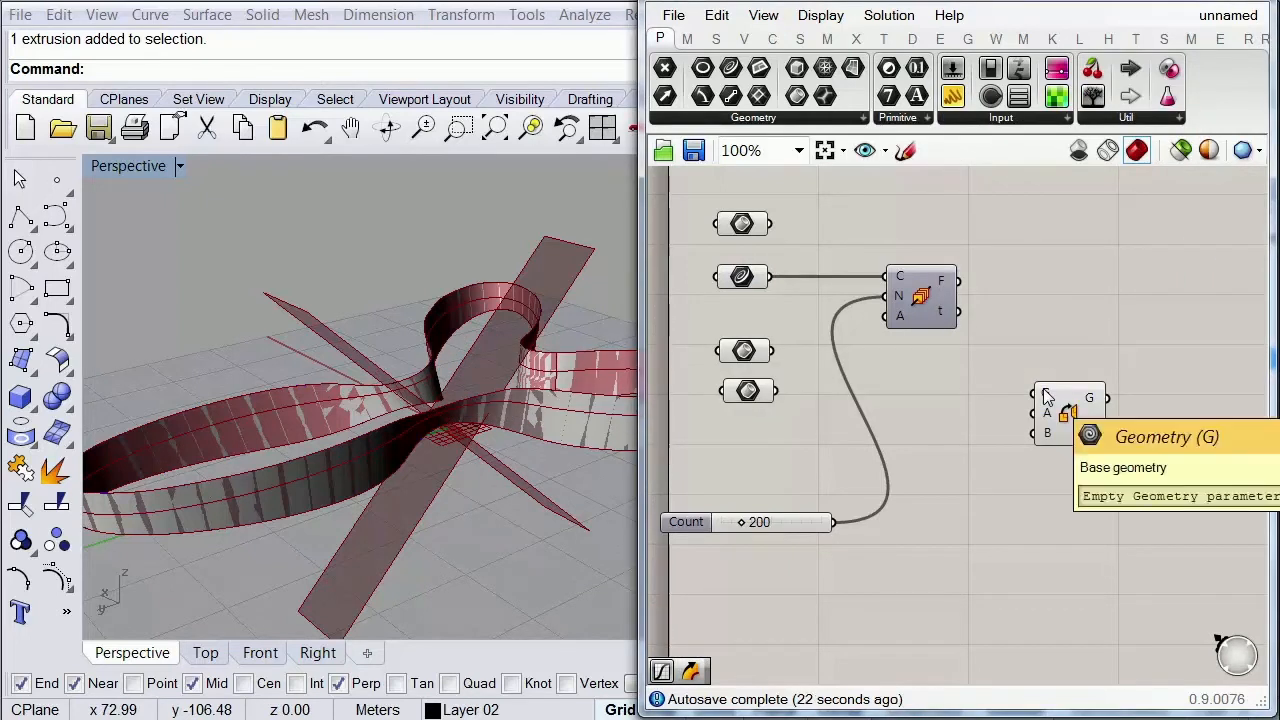
{"action": "left_click", "coordinate": [745, 350]}
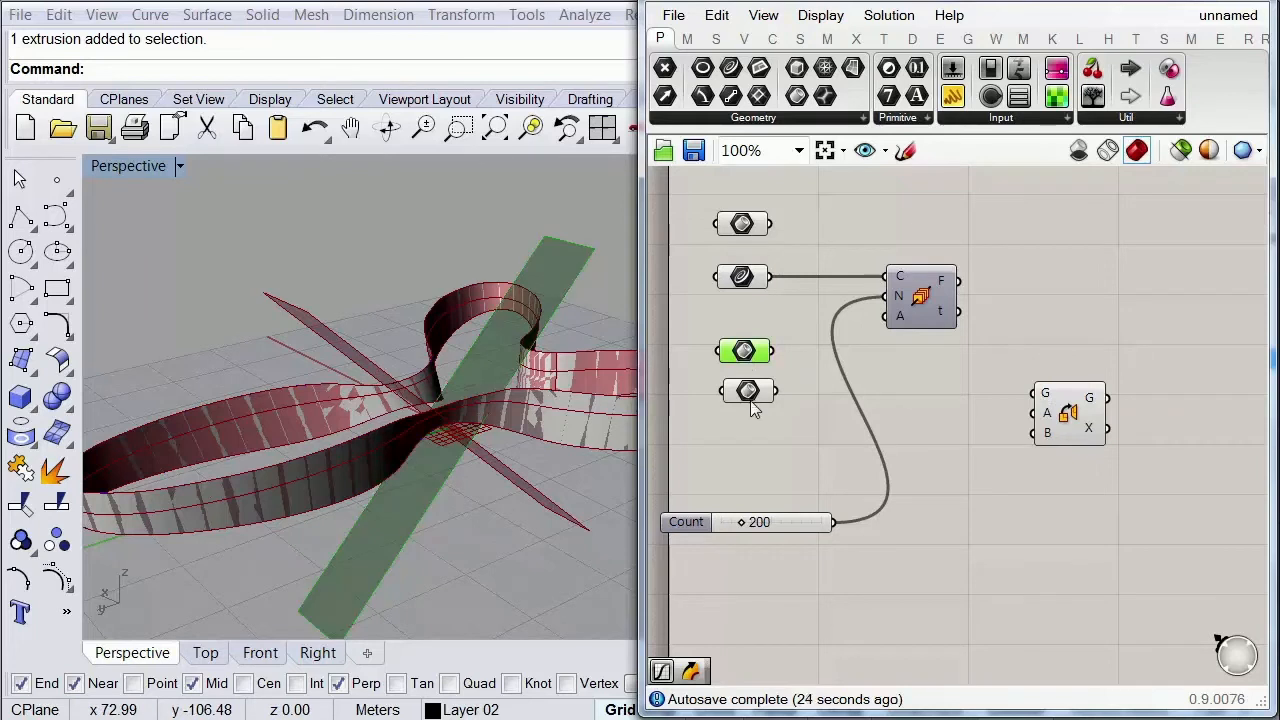
{"action": "left_click", "coordinate": [752, 394]}
{"action": "left_click", "coordinate": [762, 352]}
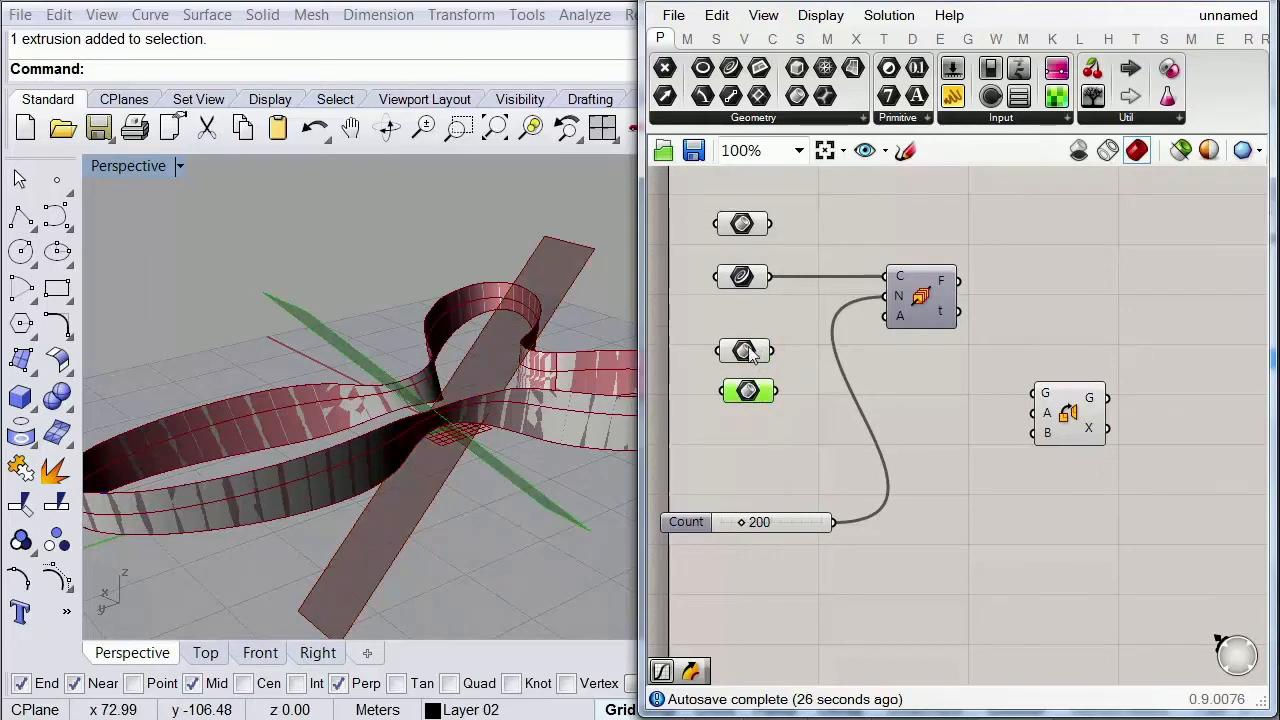
{"action": "left_click_drag", "start_coordinate": [772, 351], "coordinate": [1094, 271]}
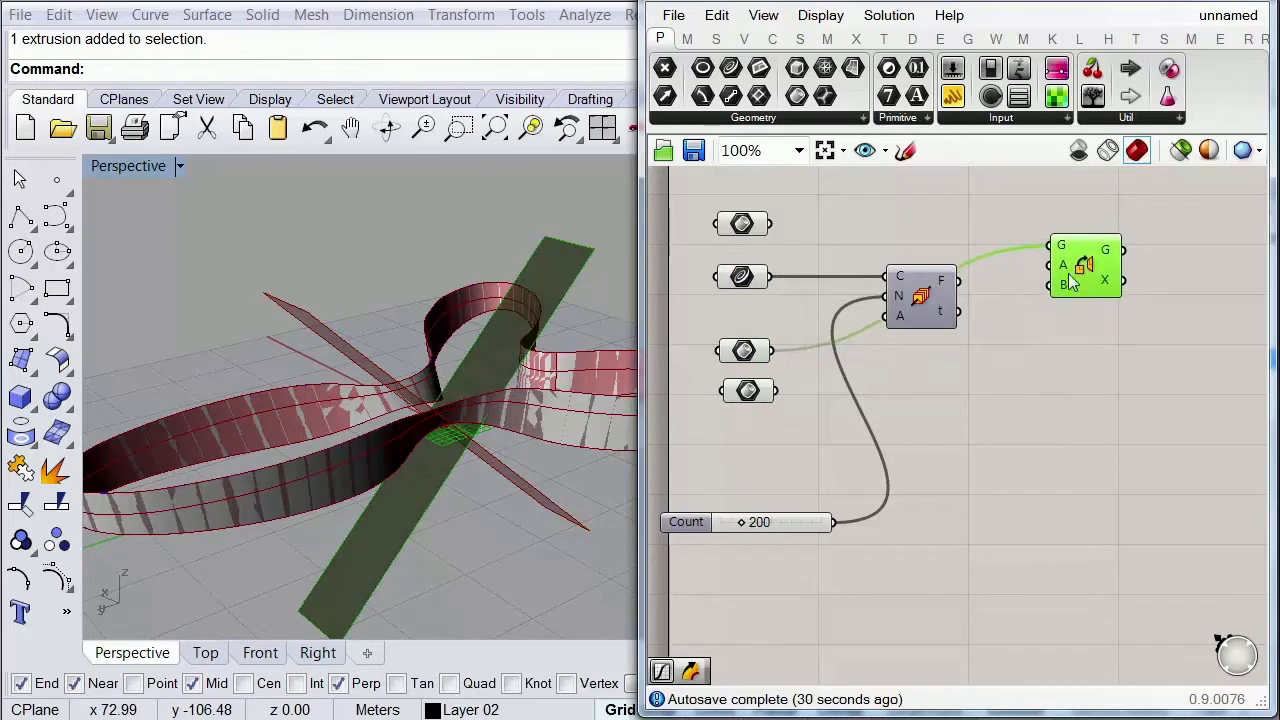
Step: Connect the frames output of Perp Frames to the target plane input B of the Orient component
{"action": "mouse_move", "coordinate": [1068, 277]}
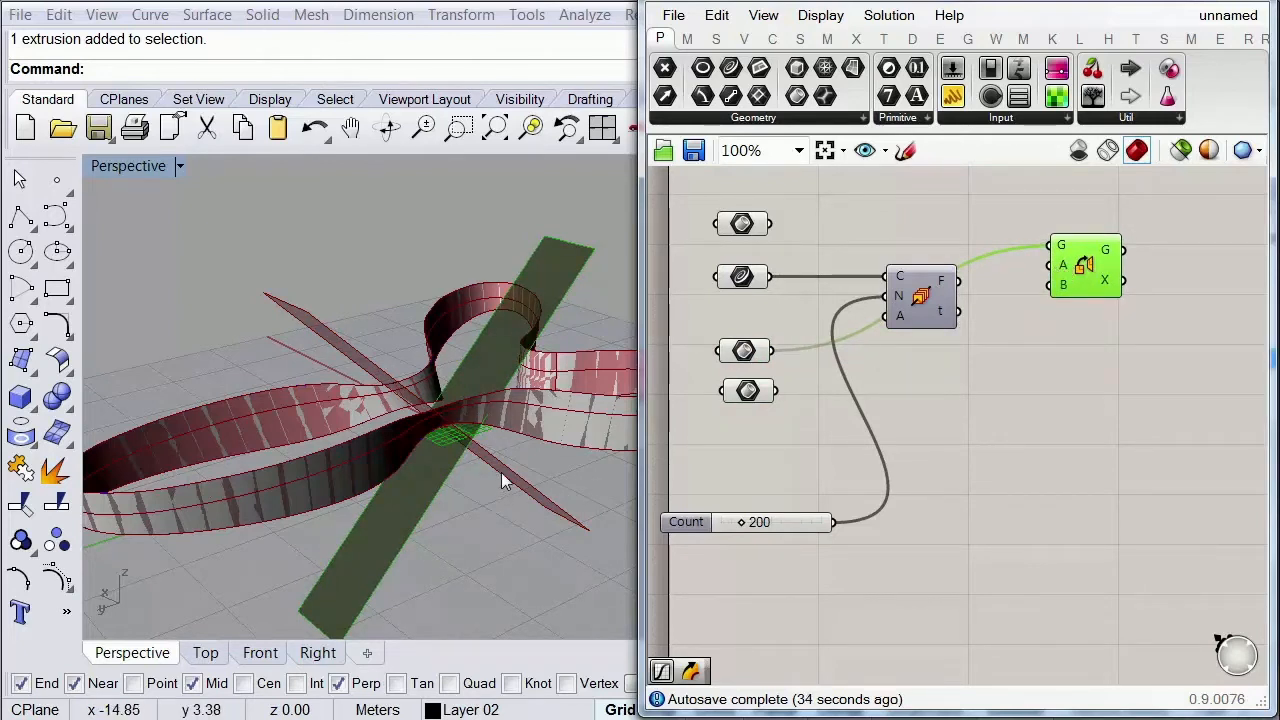
{"action": "right_click_drag", "start_coordinate": [496, 428], "coordinate": [521, 371]}
{"action": "scroll", "coordinate": [443, 382], "scroll_direction": "up", "scroll_amount": 6}
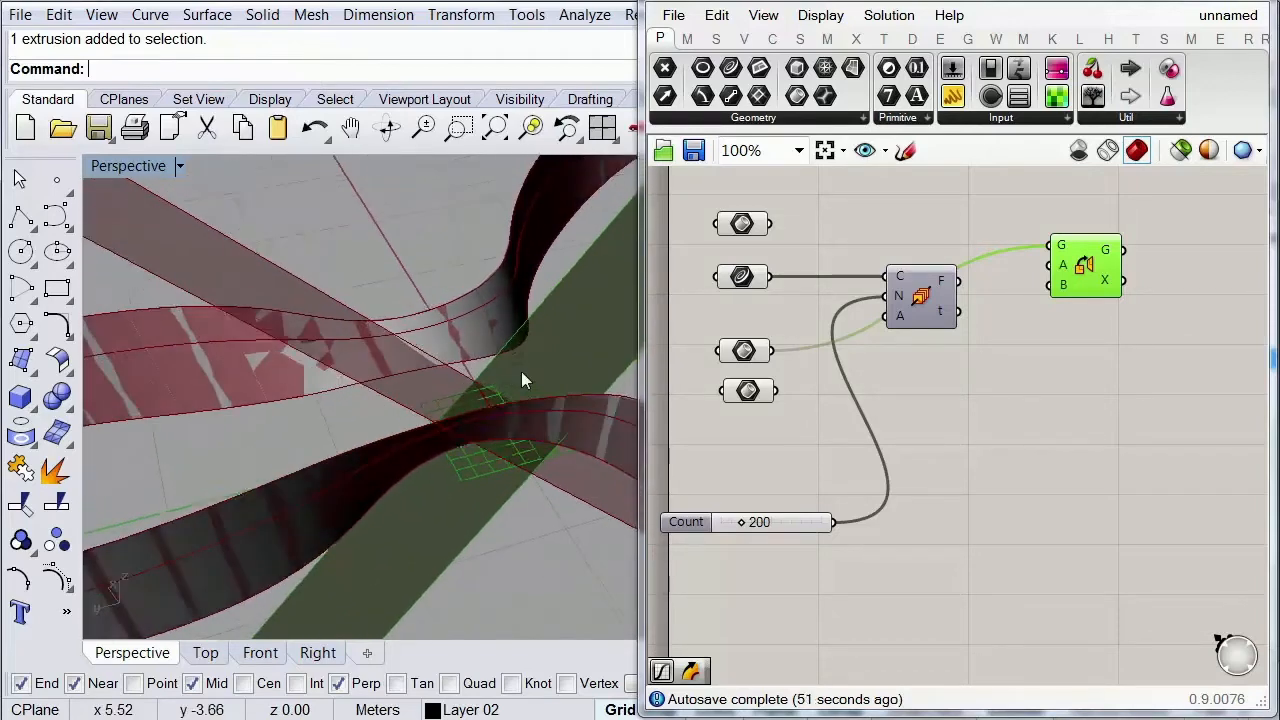
{"action": "scroll", "coordinate": [521, 371], "scroll_direction": "down", "scroll_amount": 4}
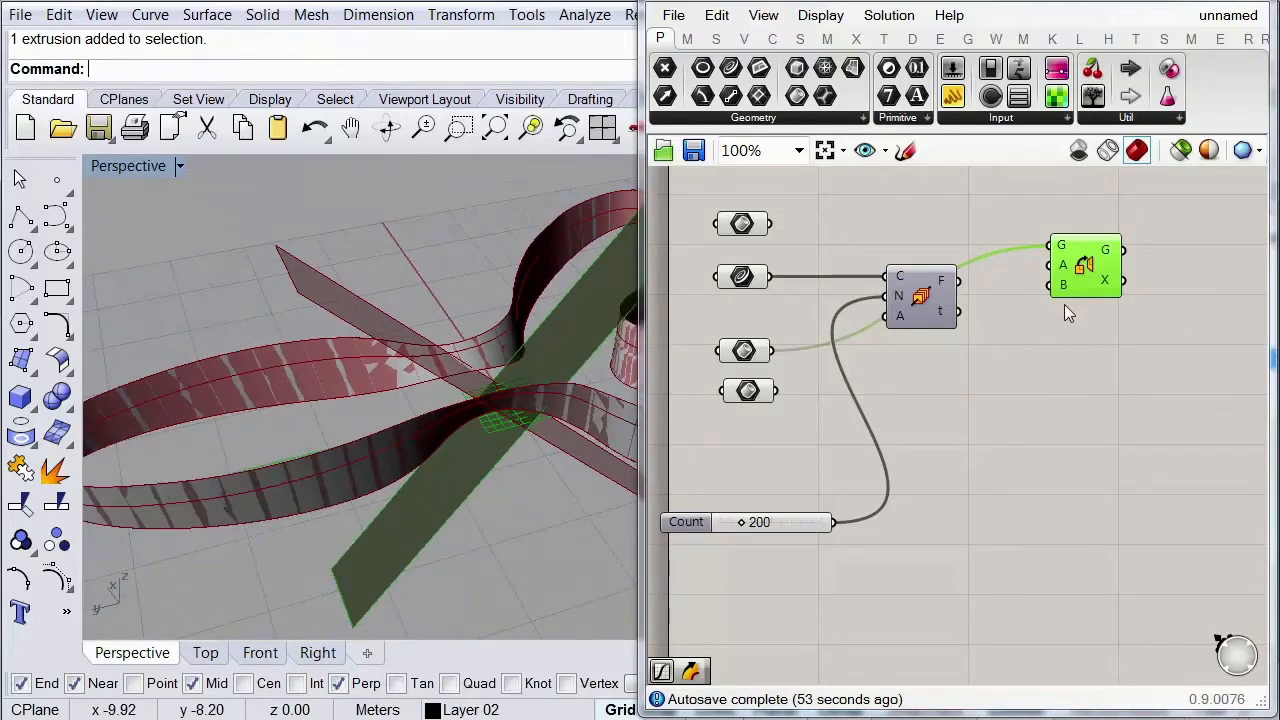
{"action": "mouse_move", "coordinate": [1064, 288]}
{"action": "left_click_drag", "start_coordinate": [960, 283], "coordinate": [1041, 291]}
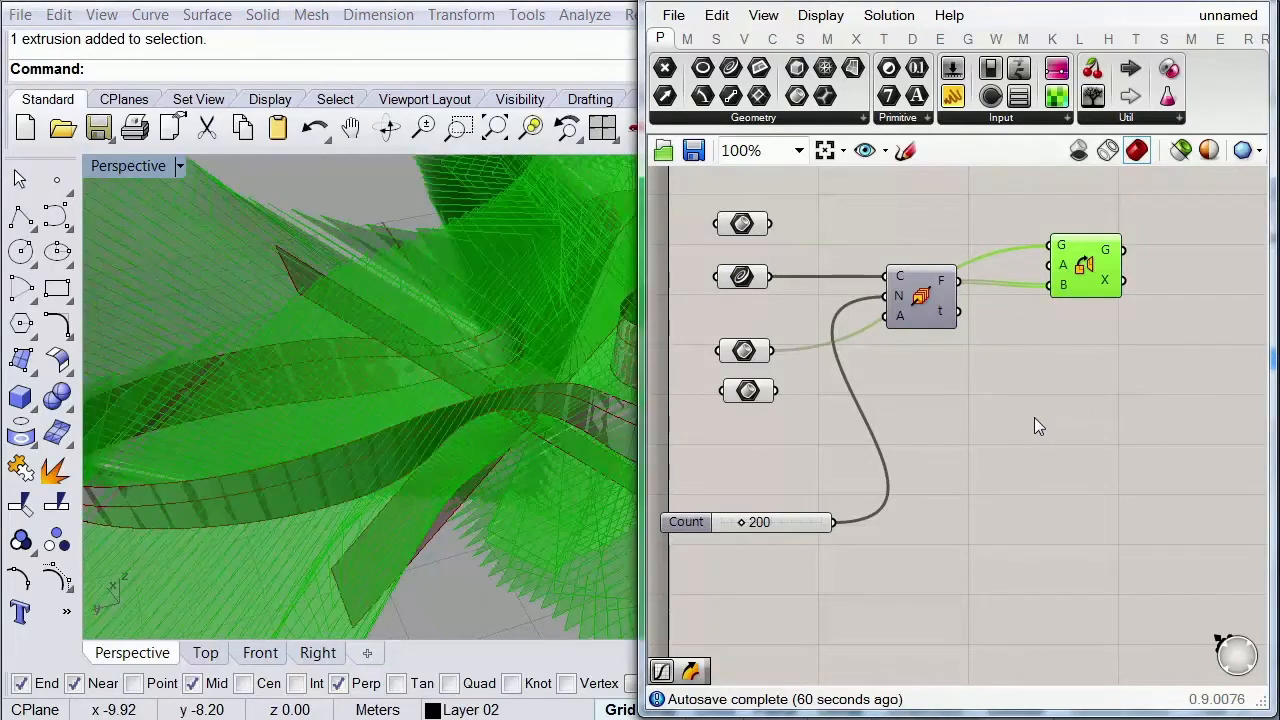
{"action": "scroll", "coordinate": [466, 483], "scroll_direction": "down", "scroll_amount": 5}
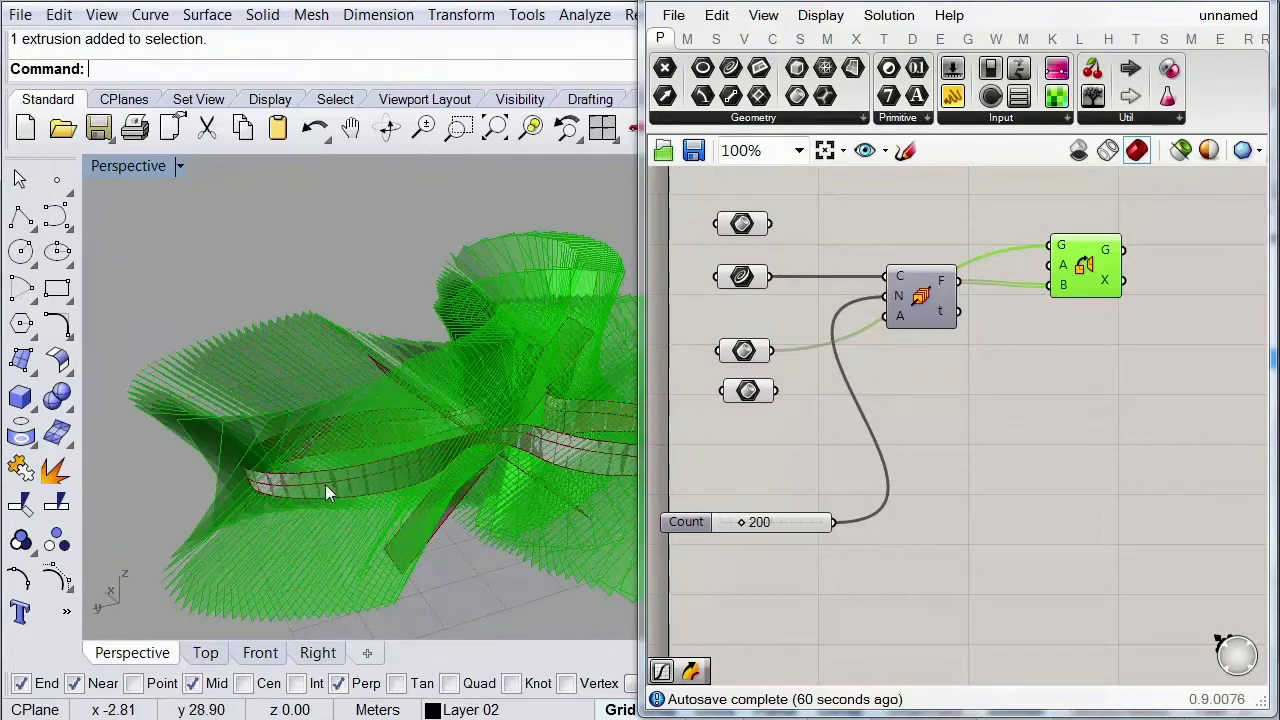
{"action": "right_click_drag", "start_coordinate": [380, 495], "coordinate": [510, 569]}
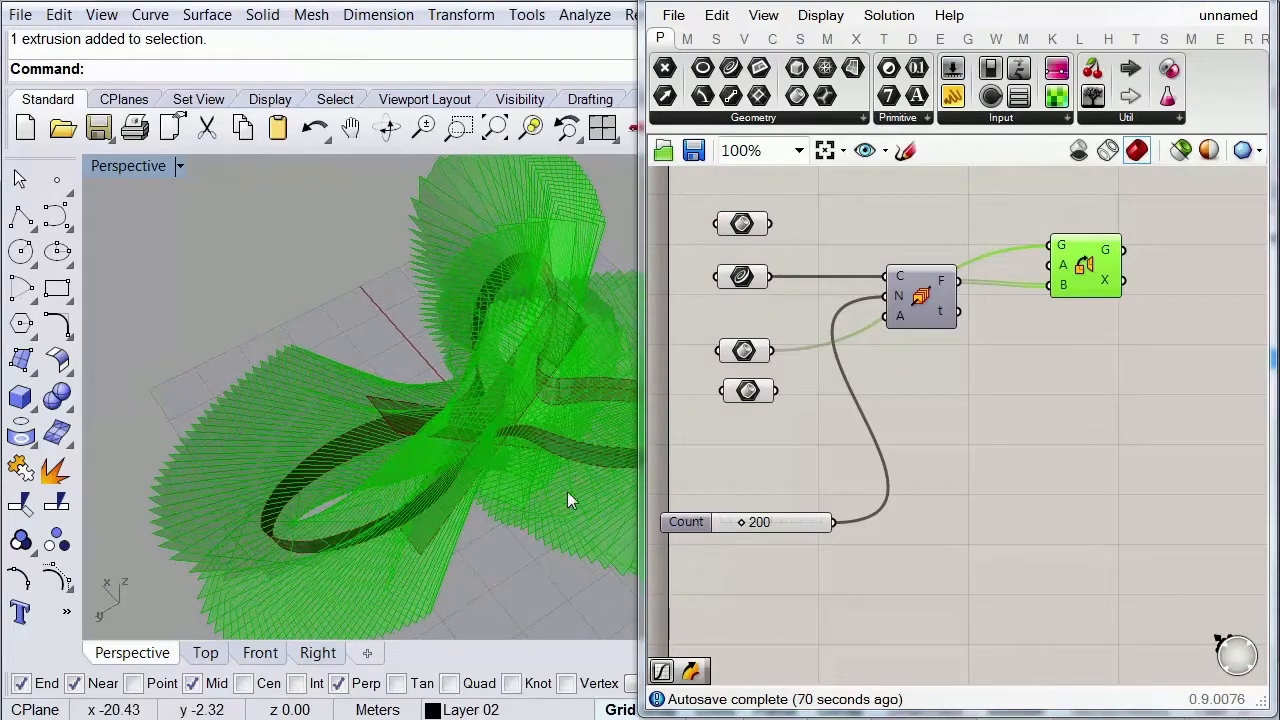
{"action": "key", "text": "Home"}
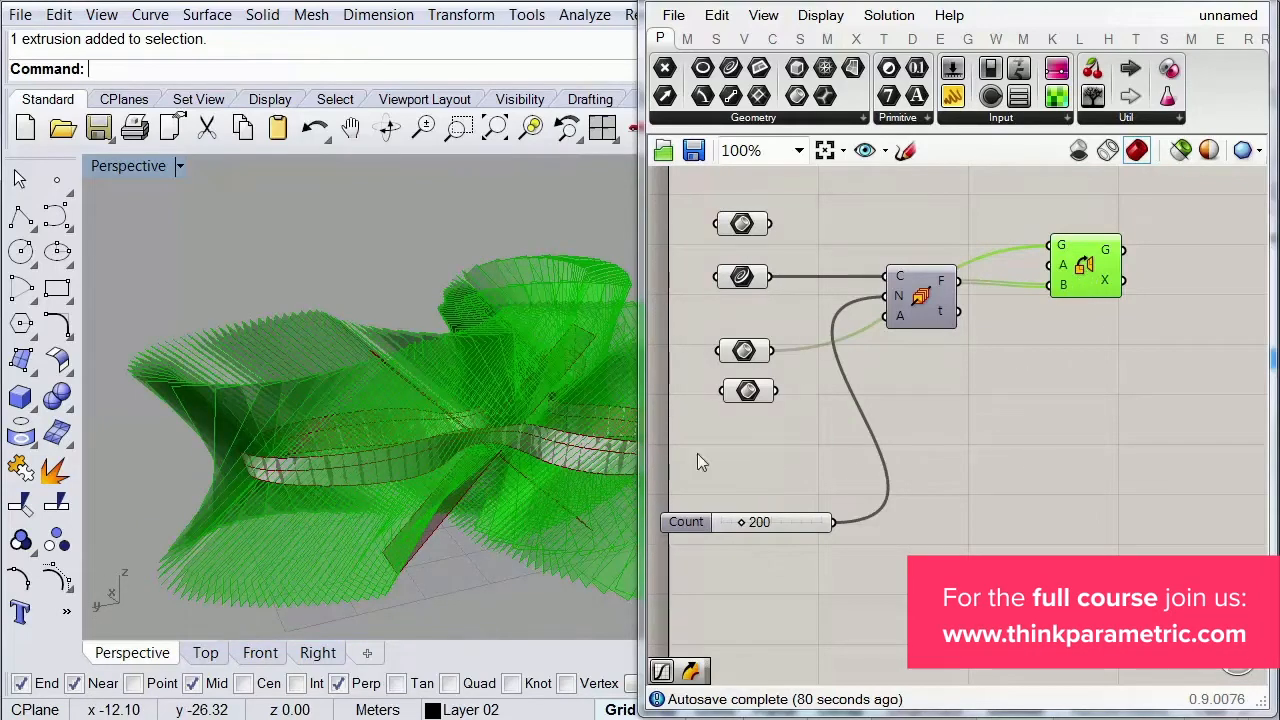
Step: Add a Brep | Brep intersection component, feeding the host surface Brep into A and the geometry output of Orient into B
{"action": "left_click", "coordinate": [741, 224]}
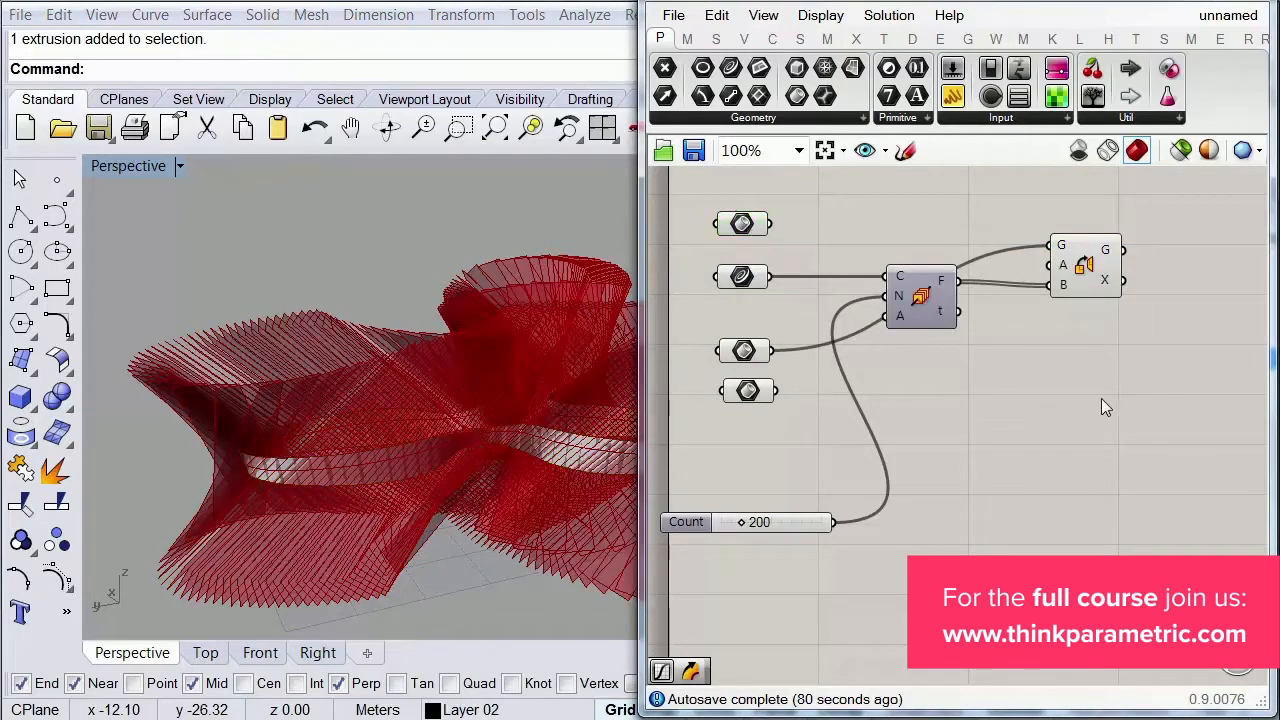
{"action": "right_click_drag", "start_coordinate": [1116, 419], "coordinate": [1028, 477]}
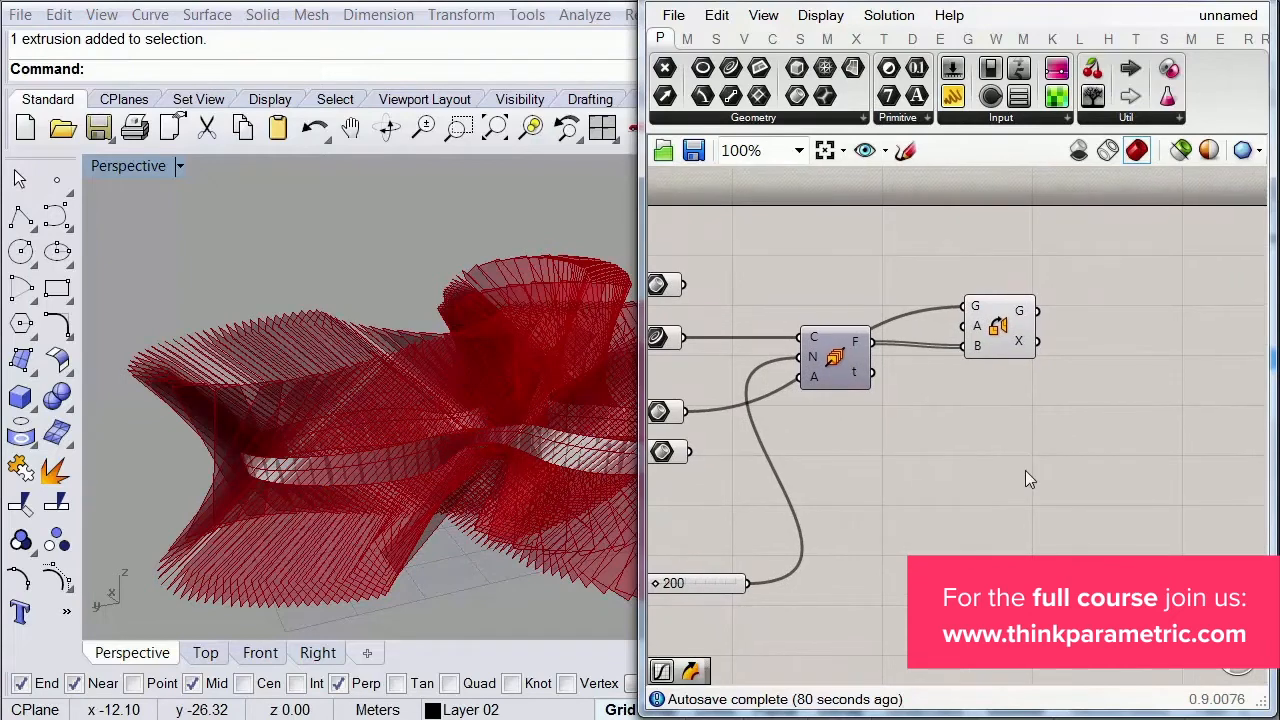
{"action": "double_click", "coordinate": [1066, 404]}
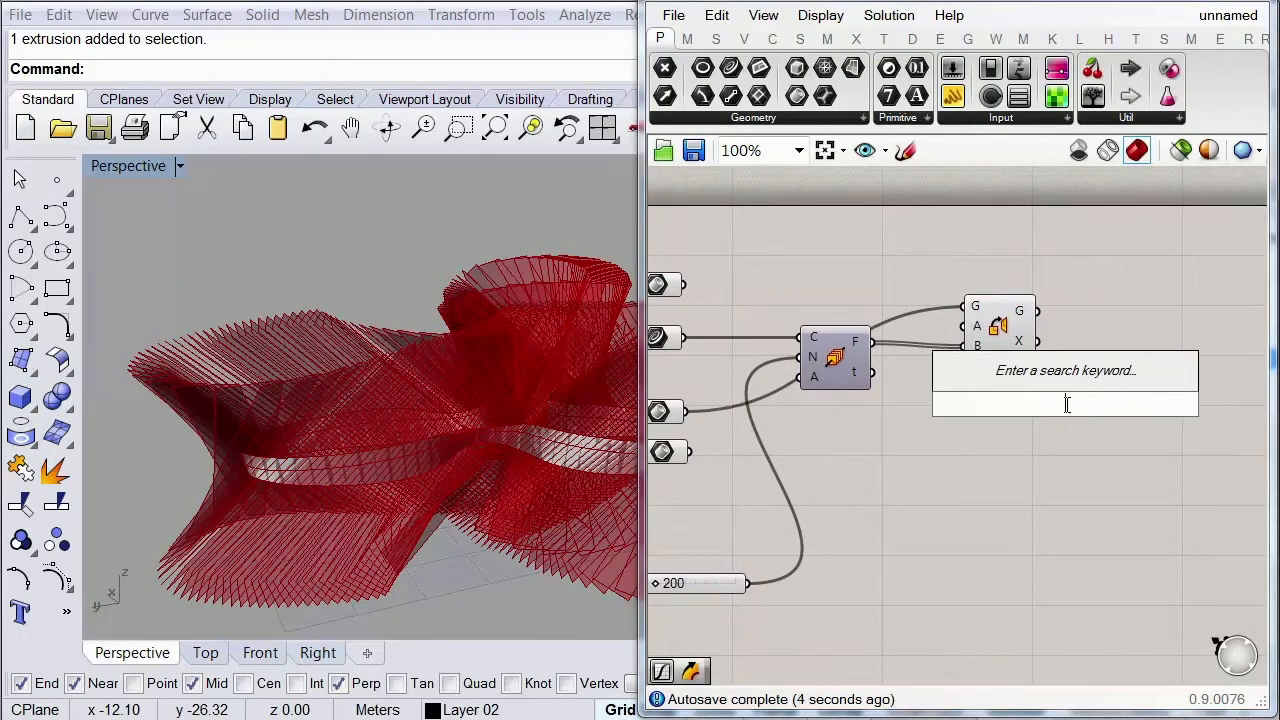
{"action": "type", "text": "bre"}
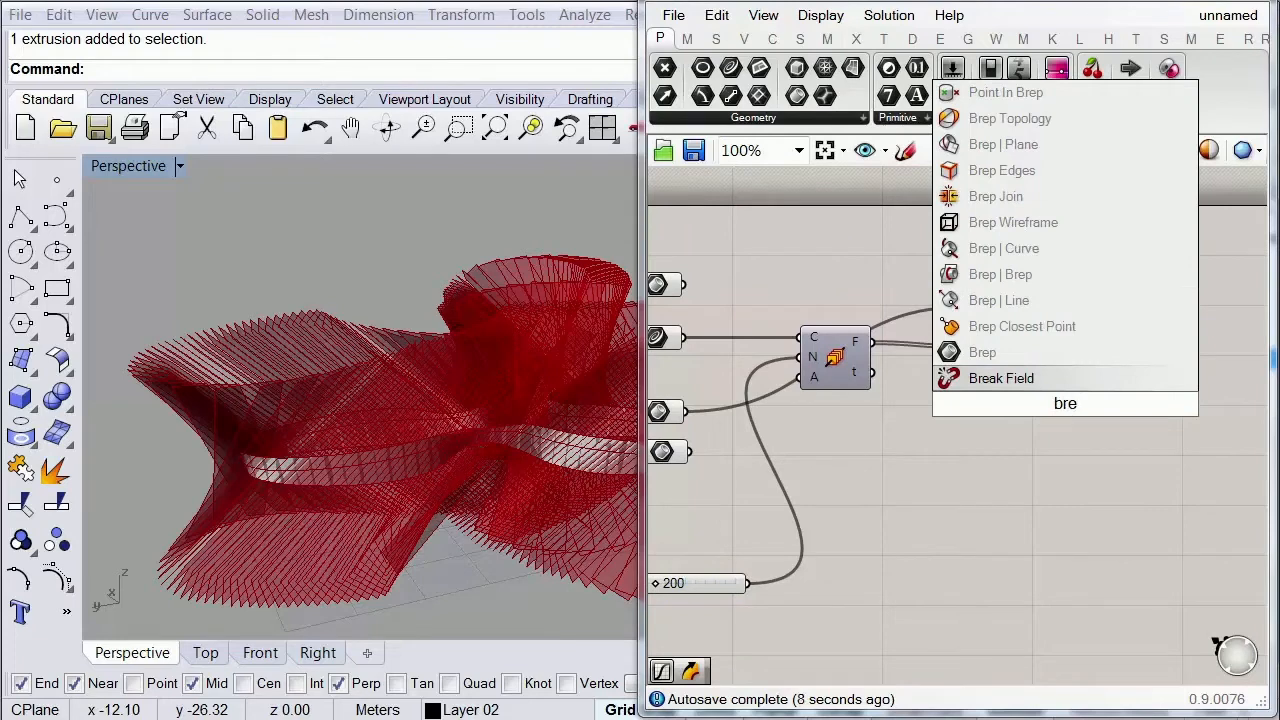
{"action": "type", "text": "p br"}
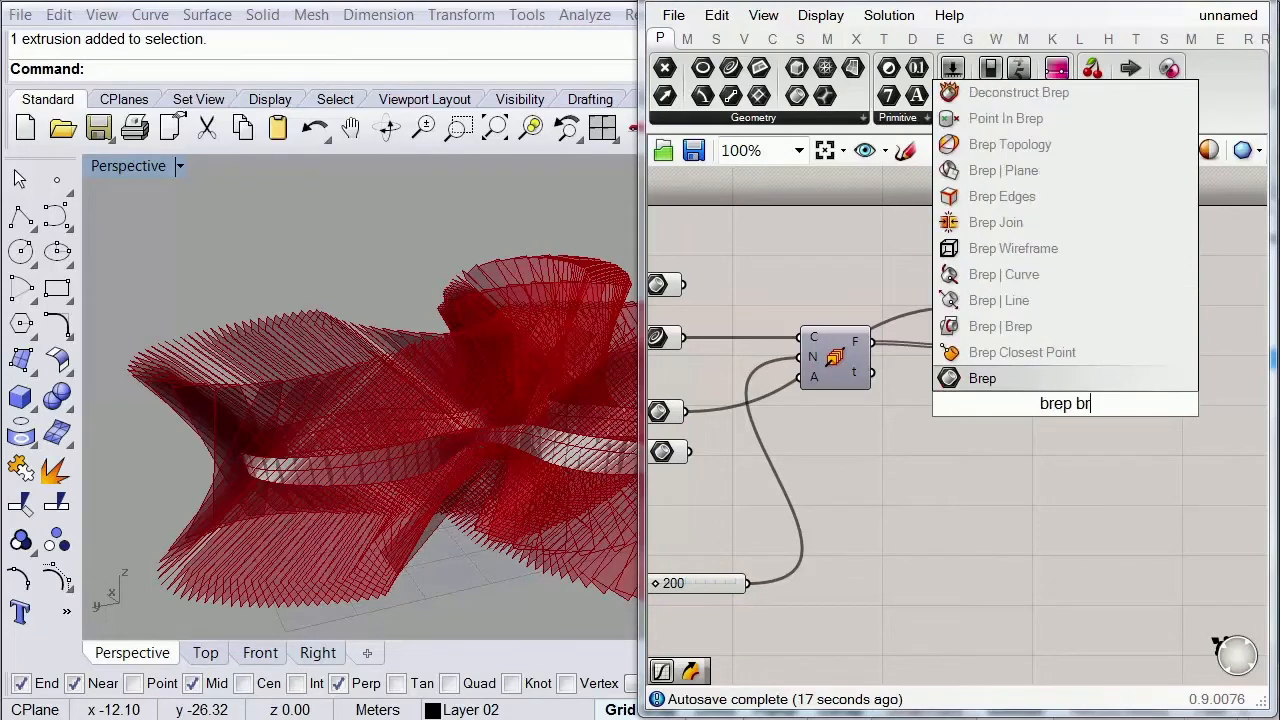
{"action": "left_click", "coordinate": [996, 330]}
{"action": "left_click_drag", "start_coordinate": [1058, 407], "coordinate": [692, 287]}
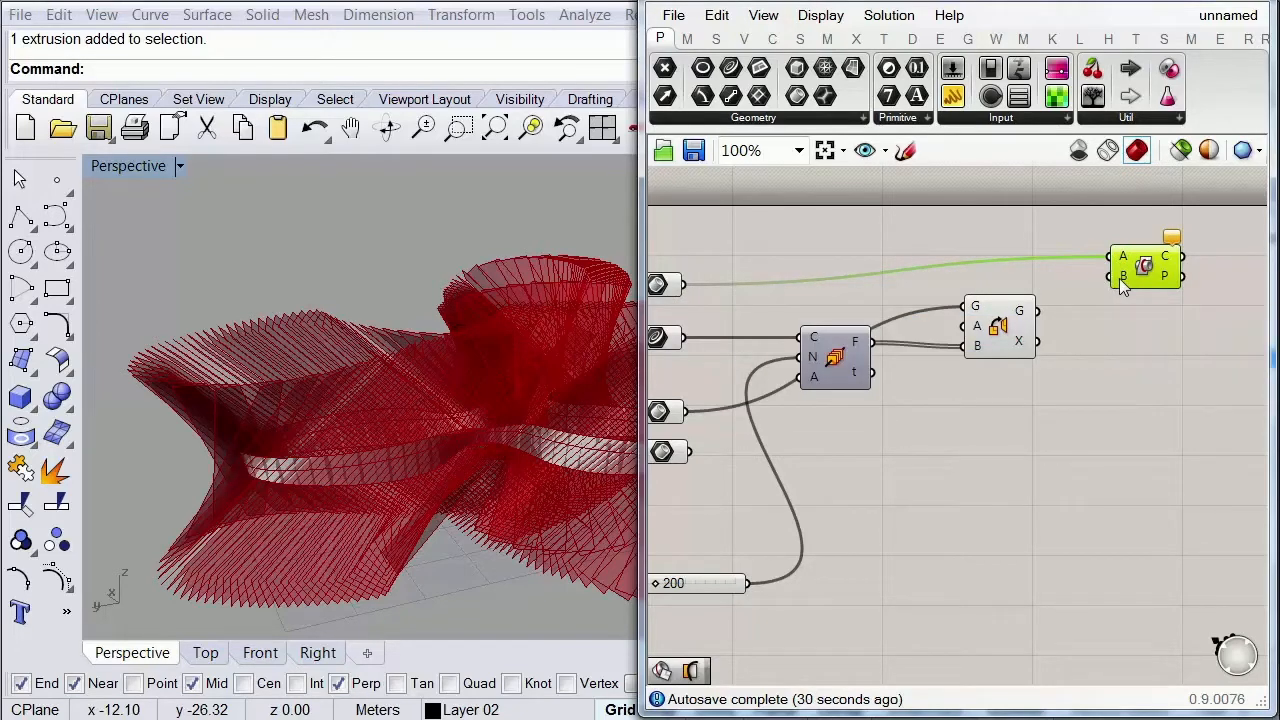
{"action": "left_click_drag", "start_coordinate": [1104, 285], "coordinate": [1044, 315]}
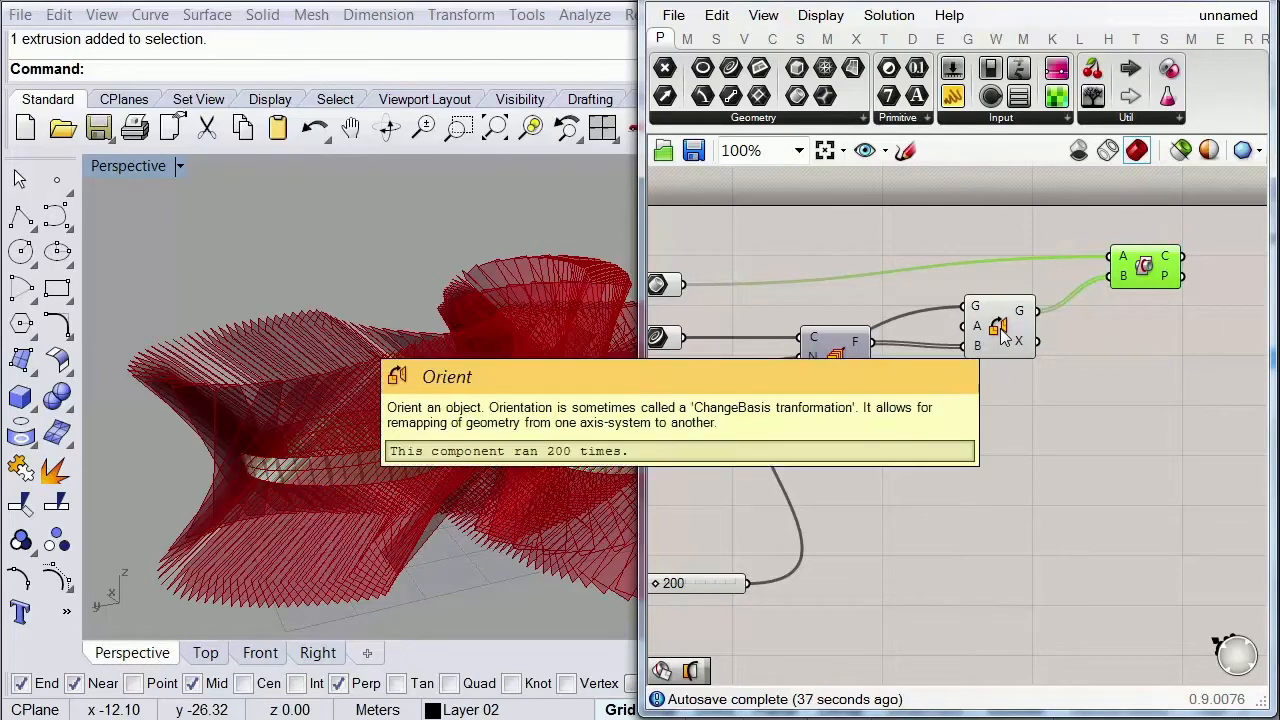
Step: Turn off the preview of the Orient component
{"action": "left_click", "coordinate": [1003, 335]}
{"action": "middle_click", "coordinate": [1001, 327]}
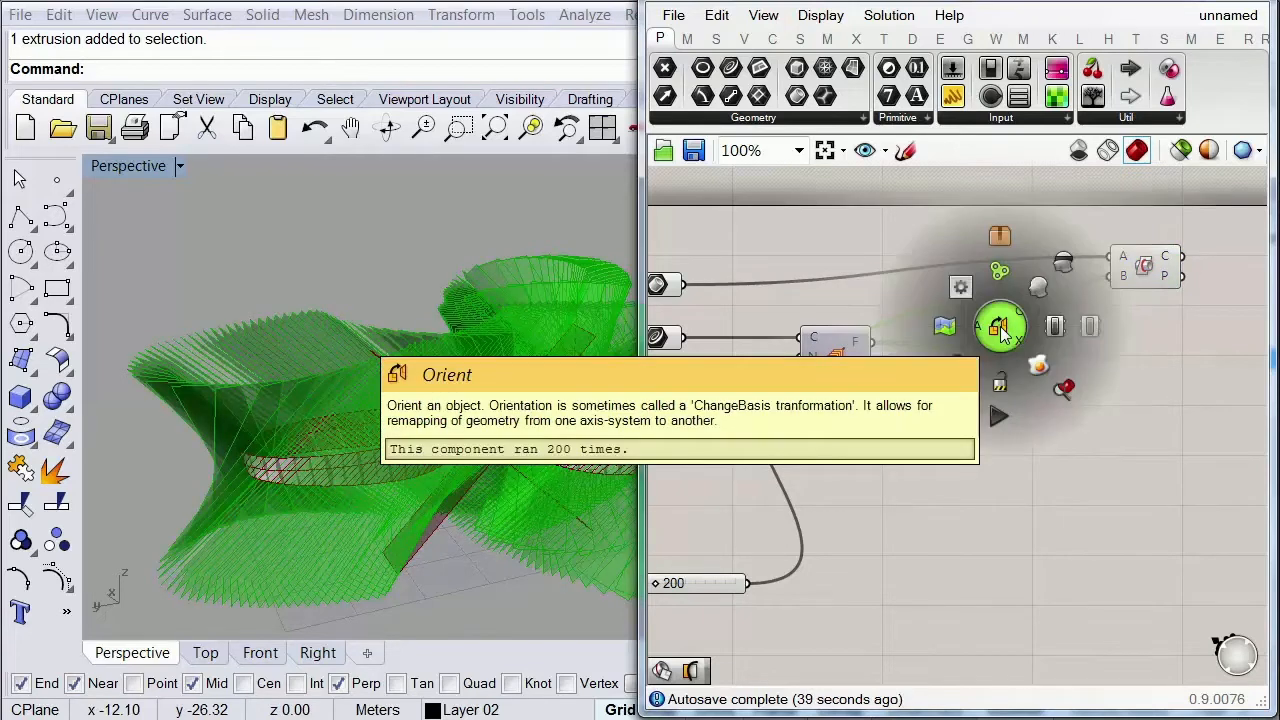
{"action": "left_click", "coordinate": [1060, 263]}
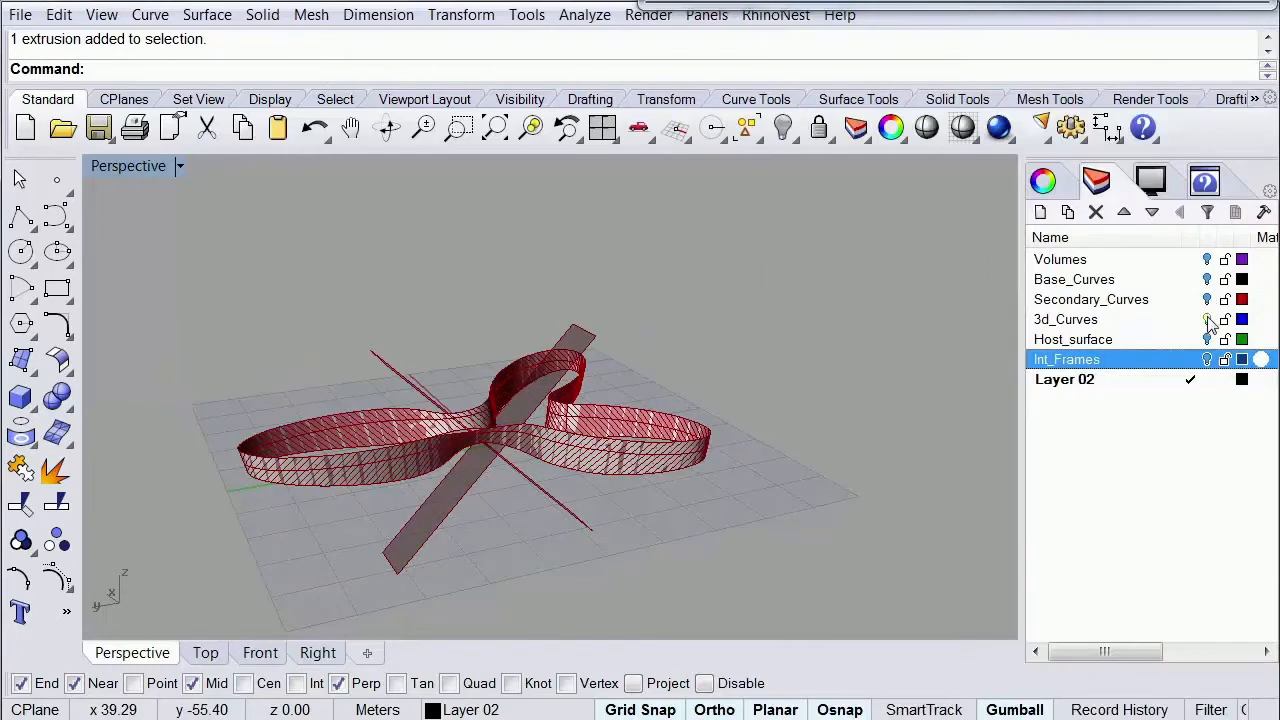
Step: Turn off the 3d_Curves layer and restore the Grasshopper window to inspect the intersection curves on the host surface
{"action": "left_click", "coordinate": [1198, 320]}
{"action": "double_click", "coordinate": [1150, 3]}
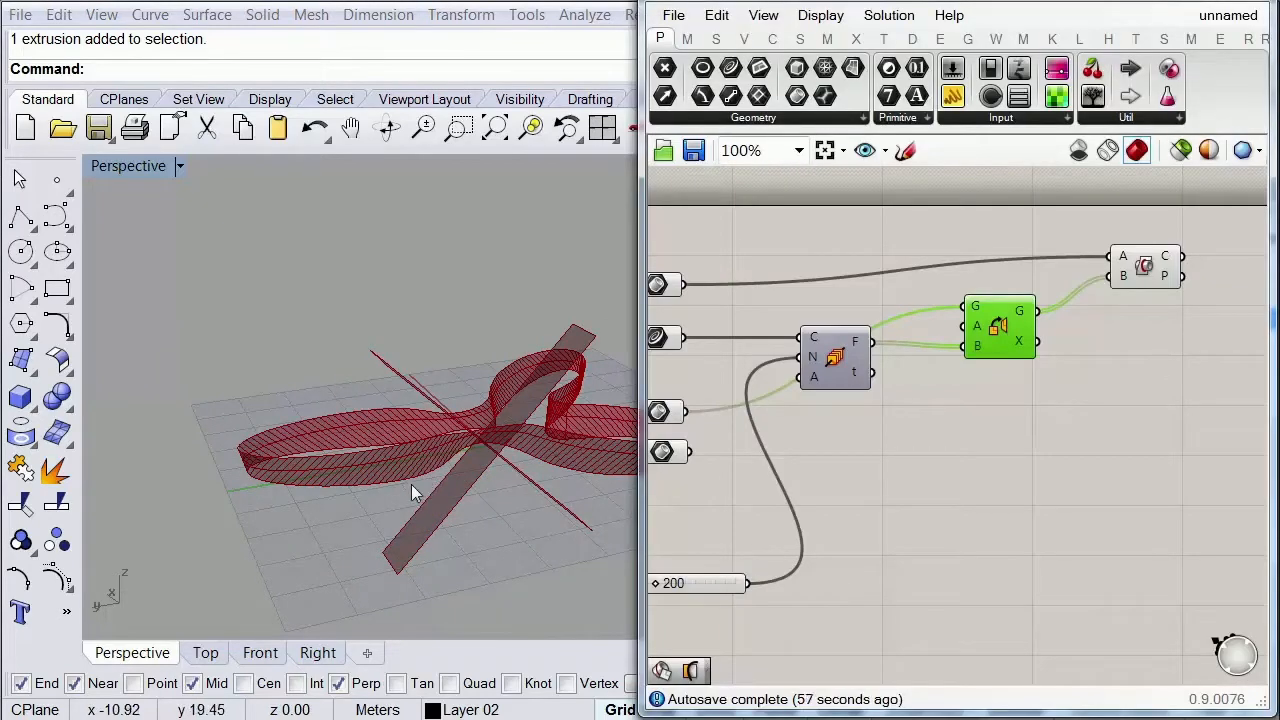
{"action": "right_click_drag", "start_coordinate": [411, 484], "coordinate": [382, 451], "text": "ctrl"}
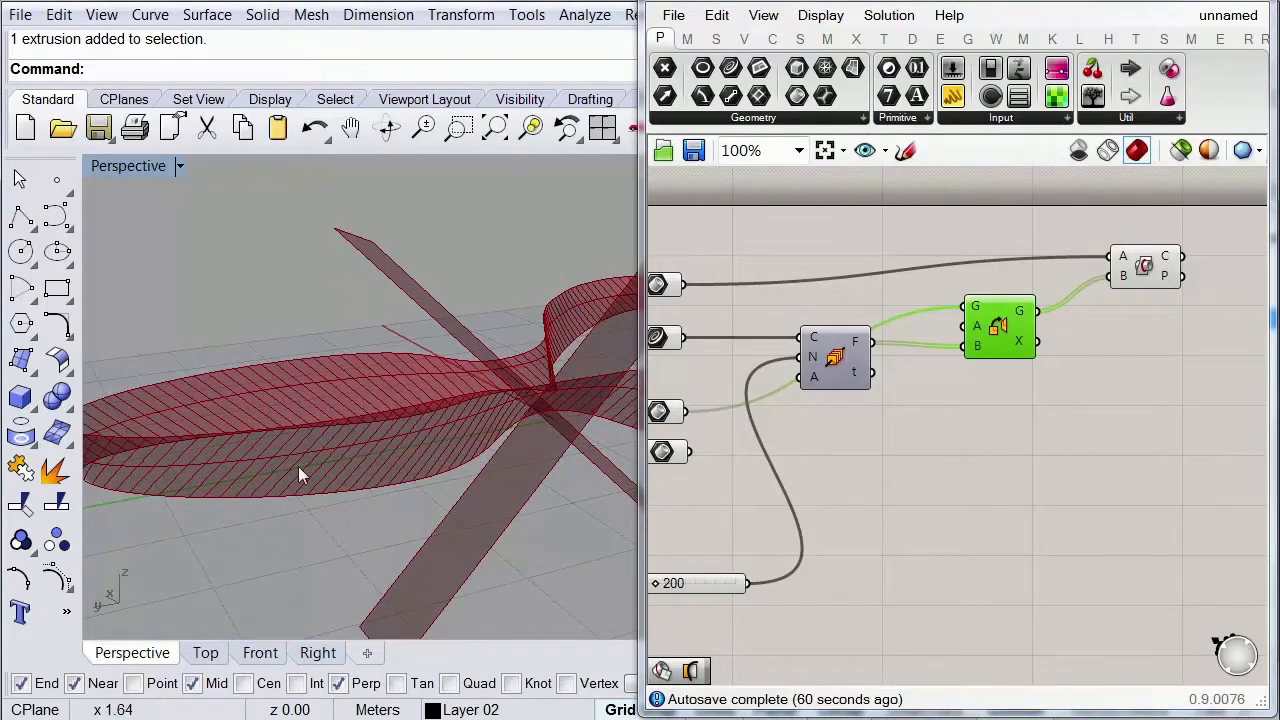
{"action": "right_click_drag", "start_coordinate": [195, 488], "coordinate": [363, 432]}
{"action": "right_click_drag", "start_coordinate": [263, 489], "coordinate": [301, 491]}
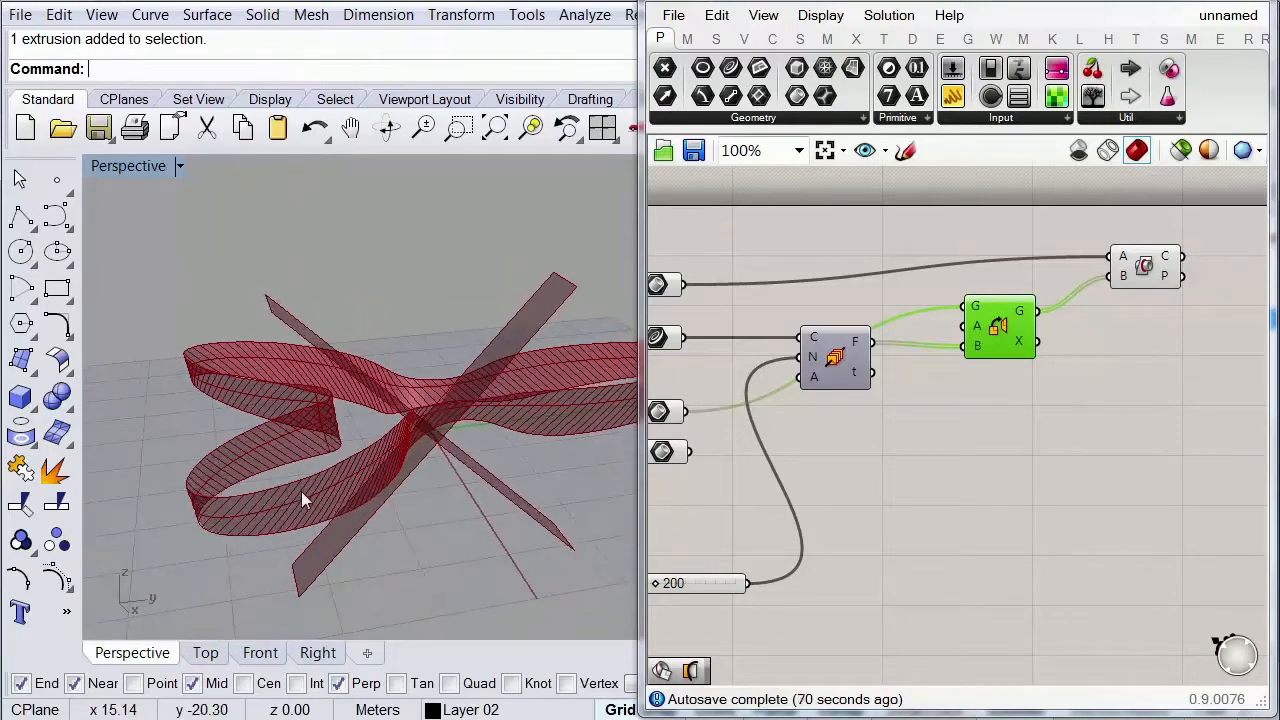
{"action": "right_click_drag", "start_coordinate": [507, 464], "coordinate": [569, 456]}
{"action": "scroll", "coordinate": [500, 427], "scroll_direction": "up", "scroll_amount": 3}
{"action": "scroll", "coordinate": [569, 456], "scroll_direction": "down", "scroll_amount": 3}
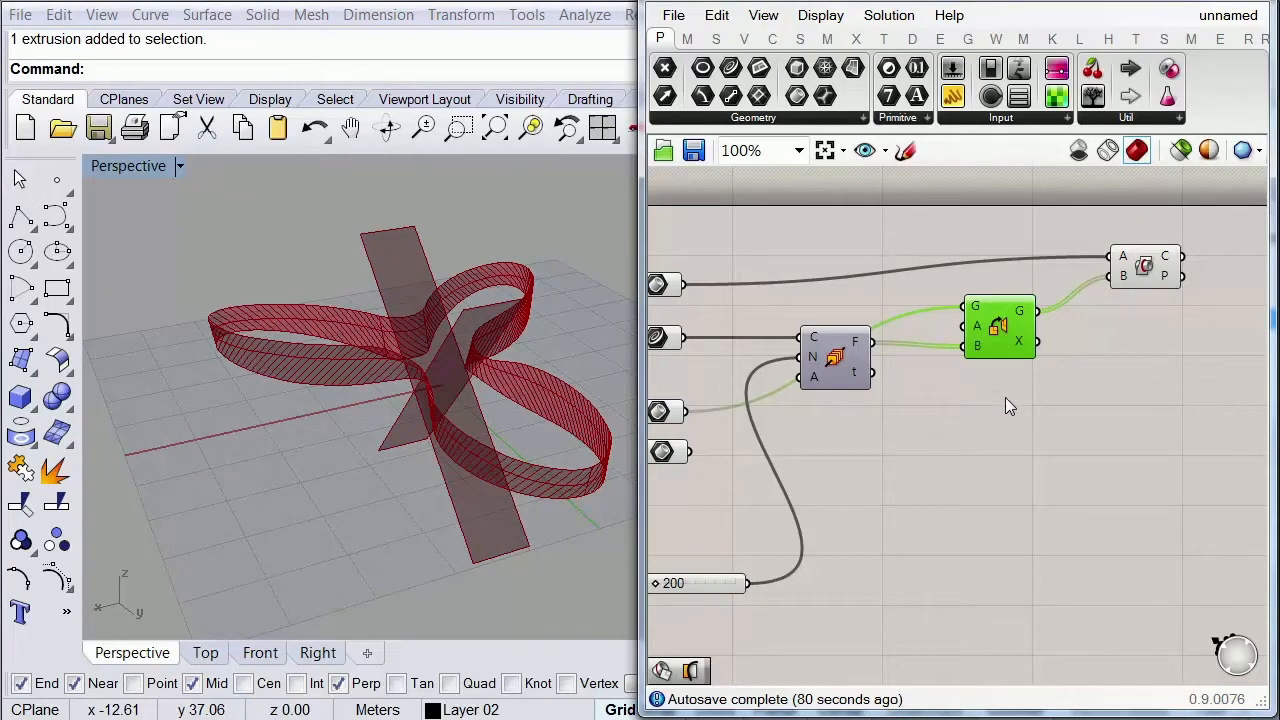
Step: Duplicate the Orient component, place the copy below the original, and connect the second frame's Brep parameter to its geometry input G
{"action": "key", "text": "ctrl+c"}
{"action": "key", "text": "ctrl+v"}
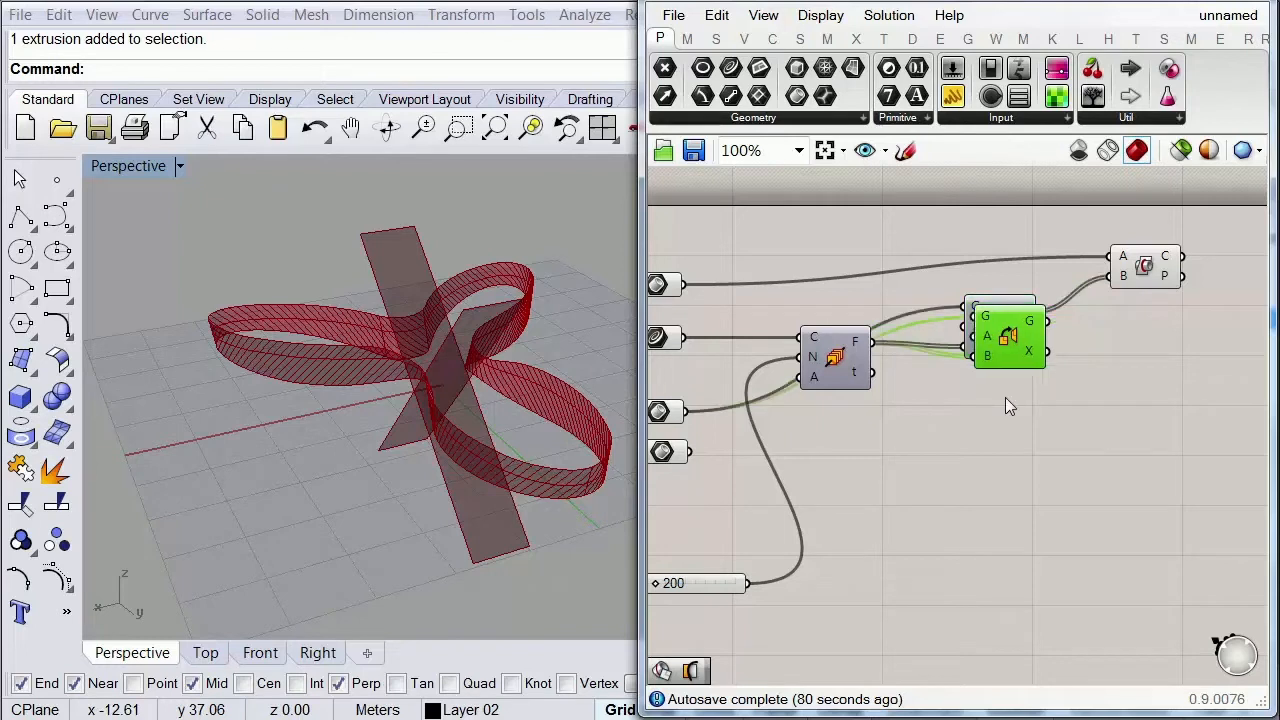
{"action": "left_click_drag", "start_coordinate": [1007, 336], "coordinate": [694, 451]}
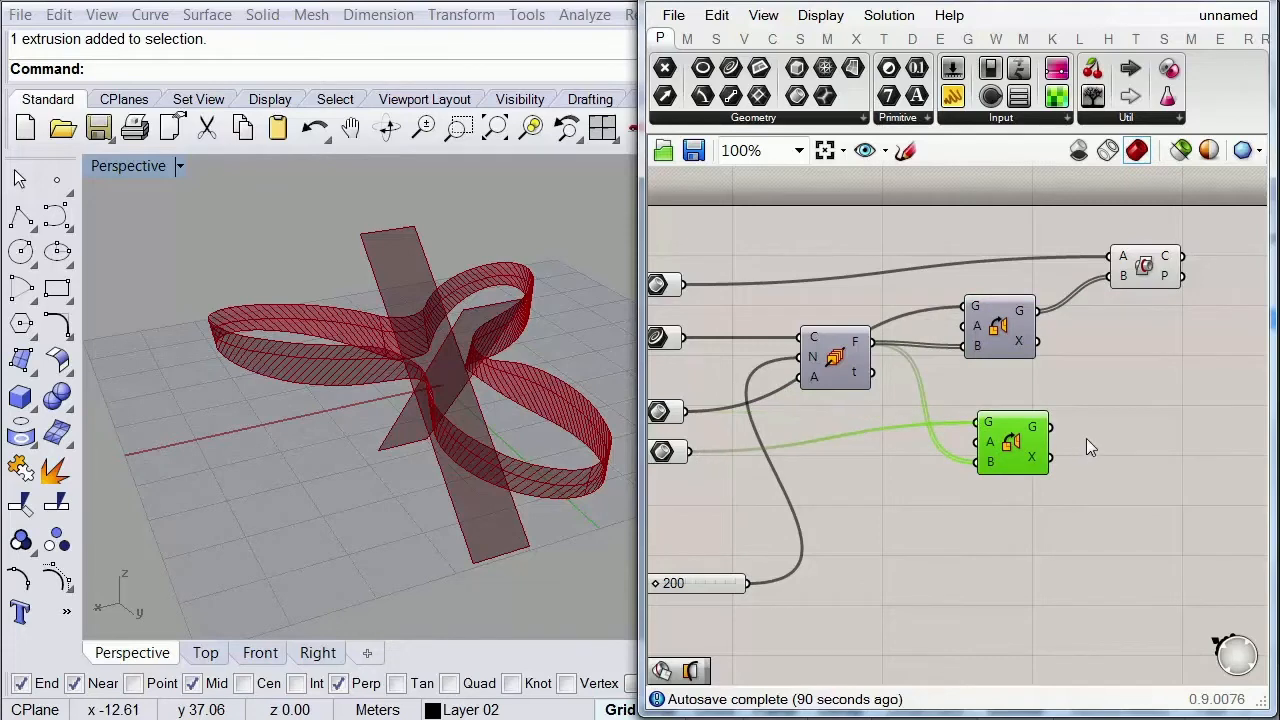
{"action": "left_click_drag", "start_coordinate": [1025, 447], "coordinate": [1013, 452]}
Step: Duplicate the Brep | Brep intersection component beside the second Orient, feeding the host surface into A and that Orient's geometry into B
{"action": "left_click", "coordinate": [1160, 272]}
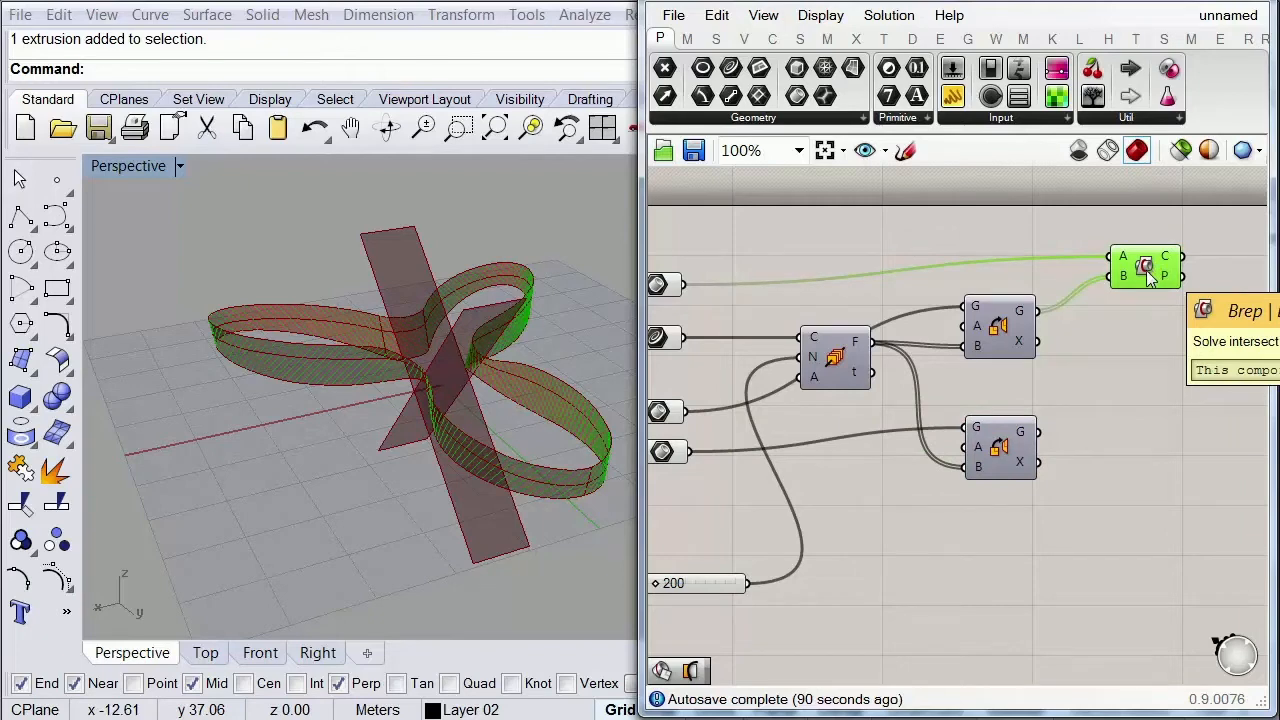
{"action": "left_click_drag", "start_coordinate": [1148, 278], "coordinate": [1042, 436], "text": "alt"}
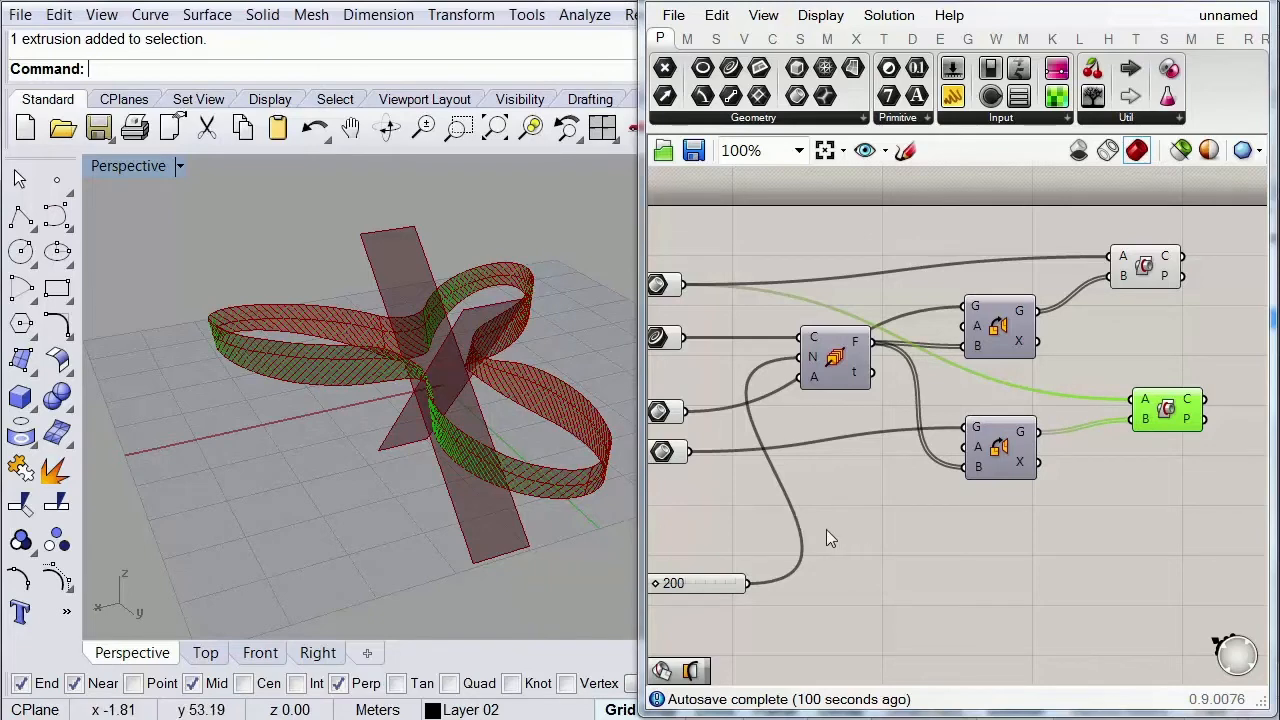
Step: Turn off the preview of the host surface Brep parameter and inspect the crossing intersection curves
{"action": "right_click_drag", "start_coordinate": [811, 539], "coordinate": [890, 507]}
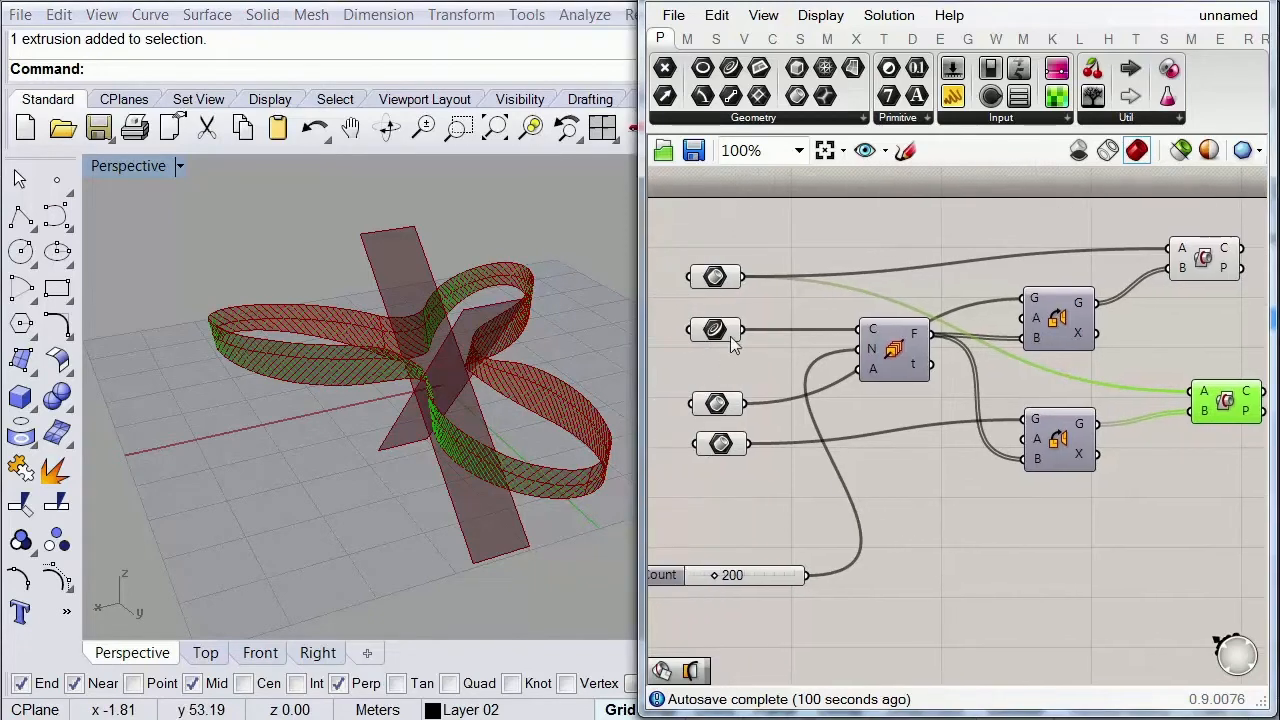
{"action": "left_click", "coordinate": [730, 280]}
{"action": "middle_click", "coordinate": [727, 279]}
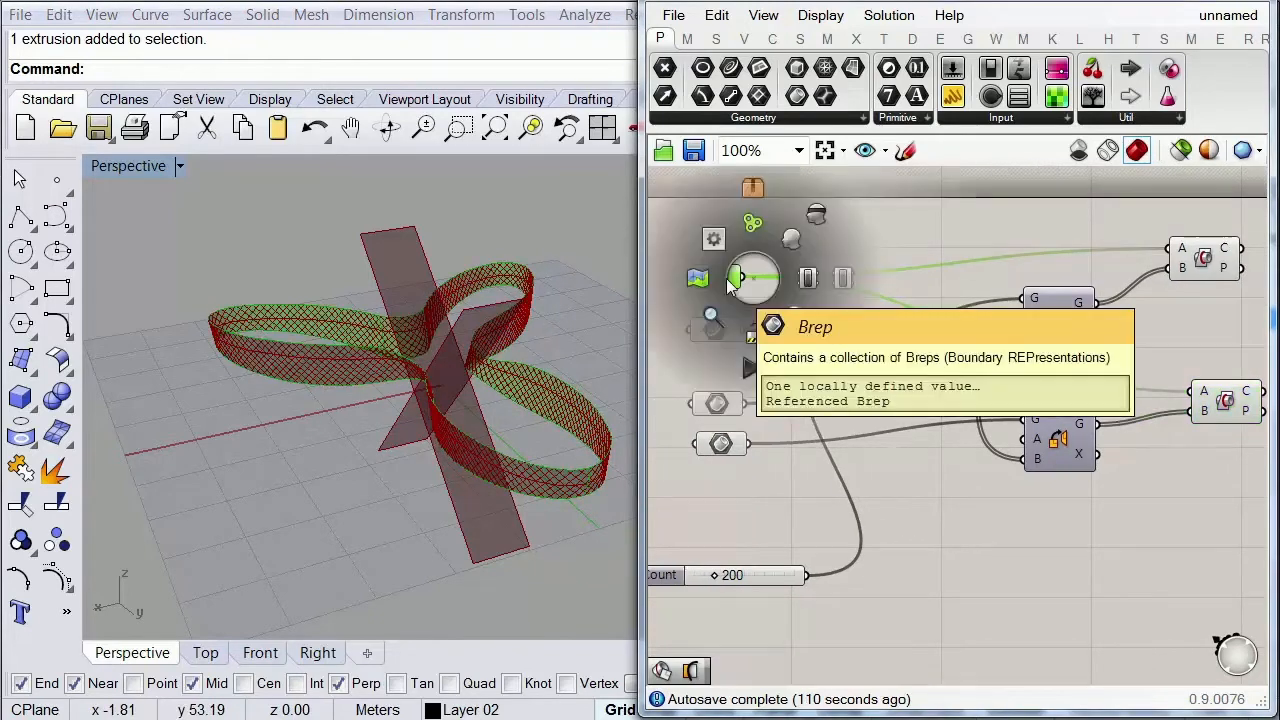
{"action": "left_click", "coordinate": [813, 211]}
{"action": "right_click_drag", "start_coordinate": [391, 443], "coordinate": [253, 438]}
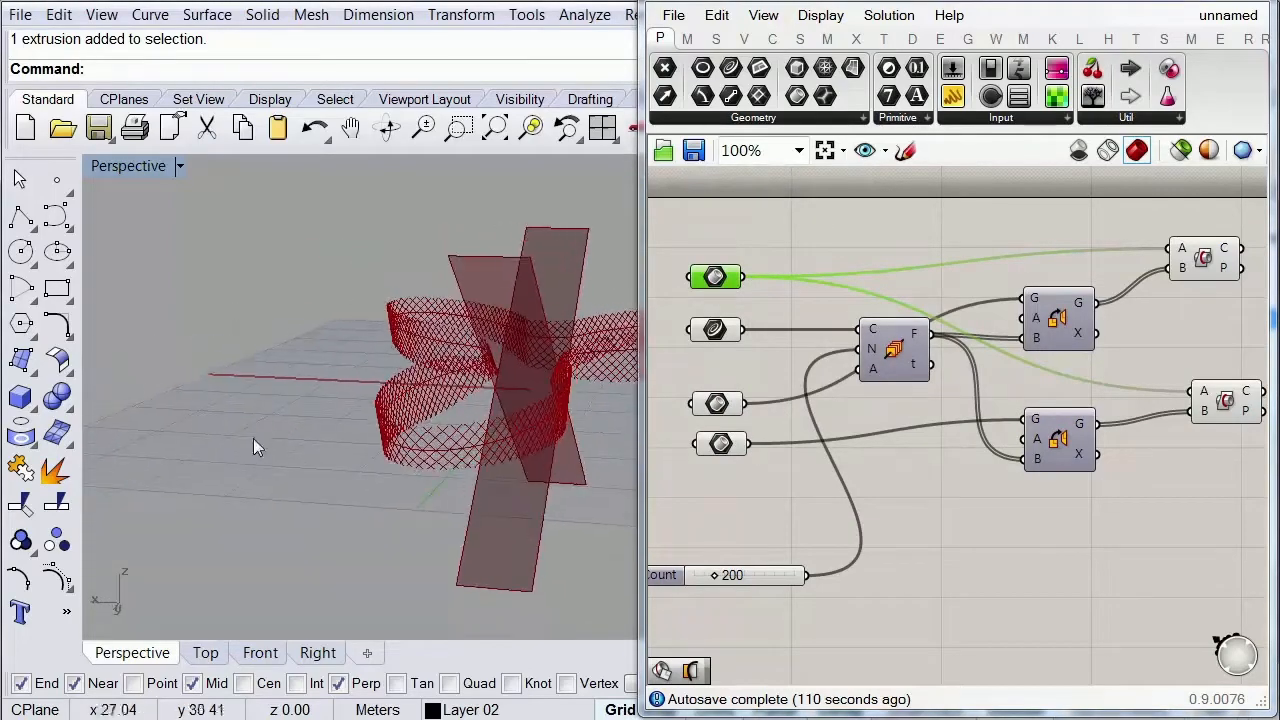
{"action": "right_click_drag", "start_coordinate": [460, 395], "coordinate": [420, 445]}
{"action": "scroll", "coordinate": [429, 429], "scroll_direction": "up", "scroll_amount": 5}
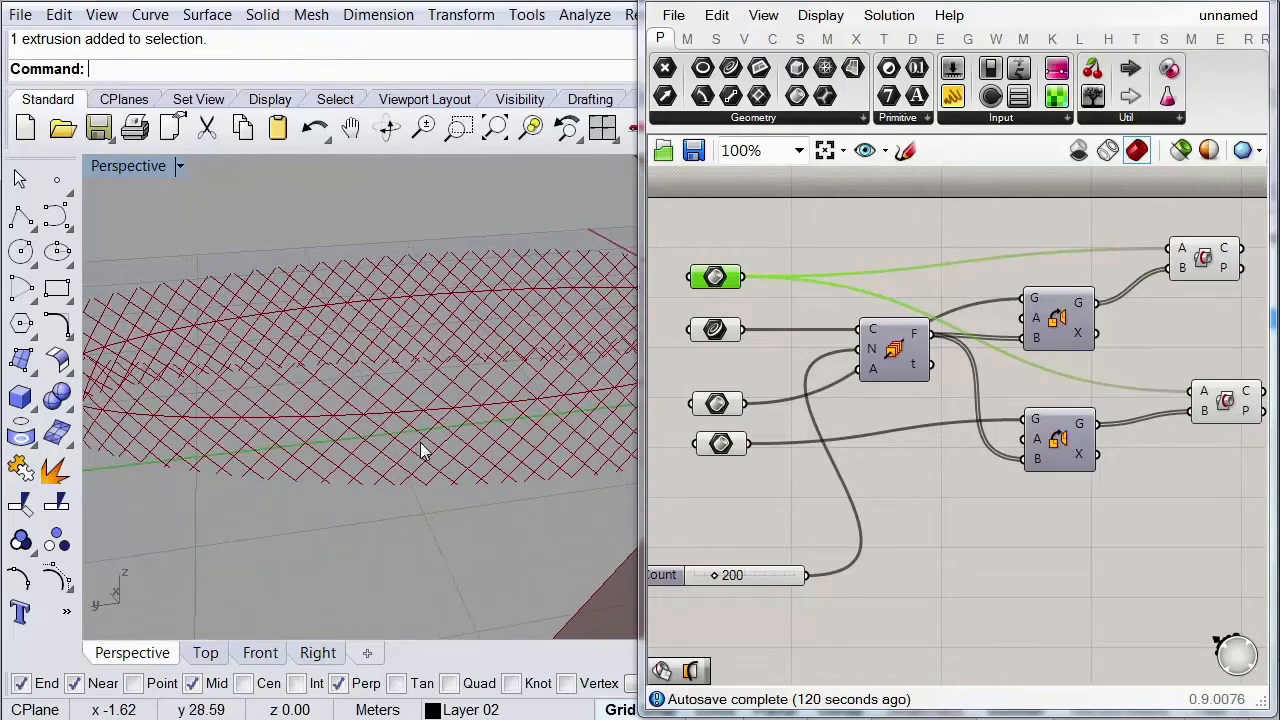
{"action": "scroll", "coordinate": [420, 442], "scroll_direction": "down", "scroll_amount": 5}
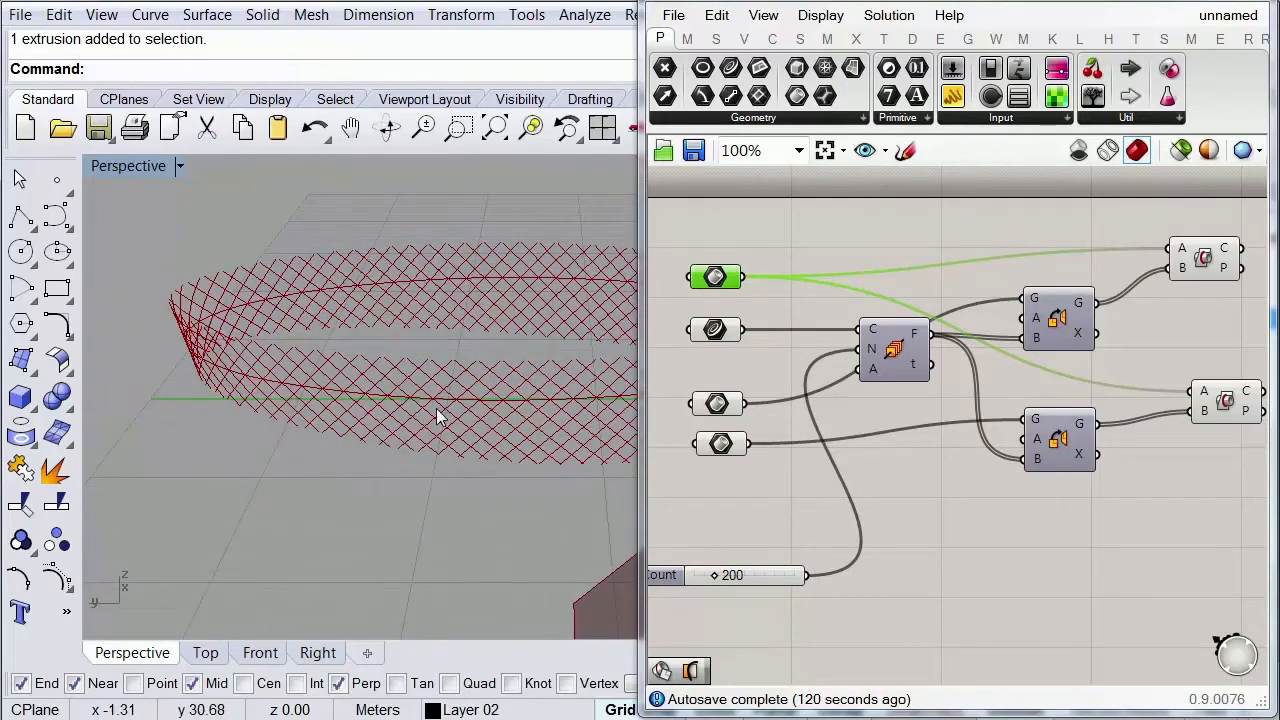
{"action": "right_click_drag", "start_coordinate": [436, 410], "coordinate": [452, 515]}
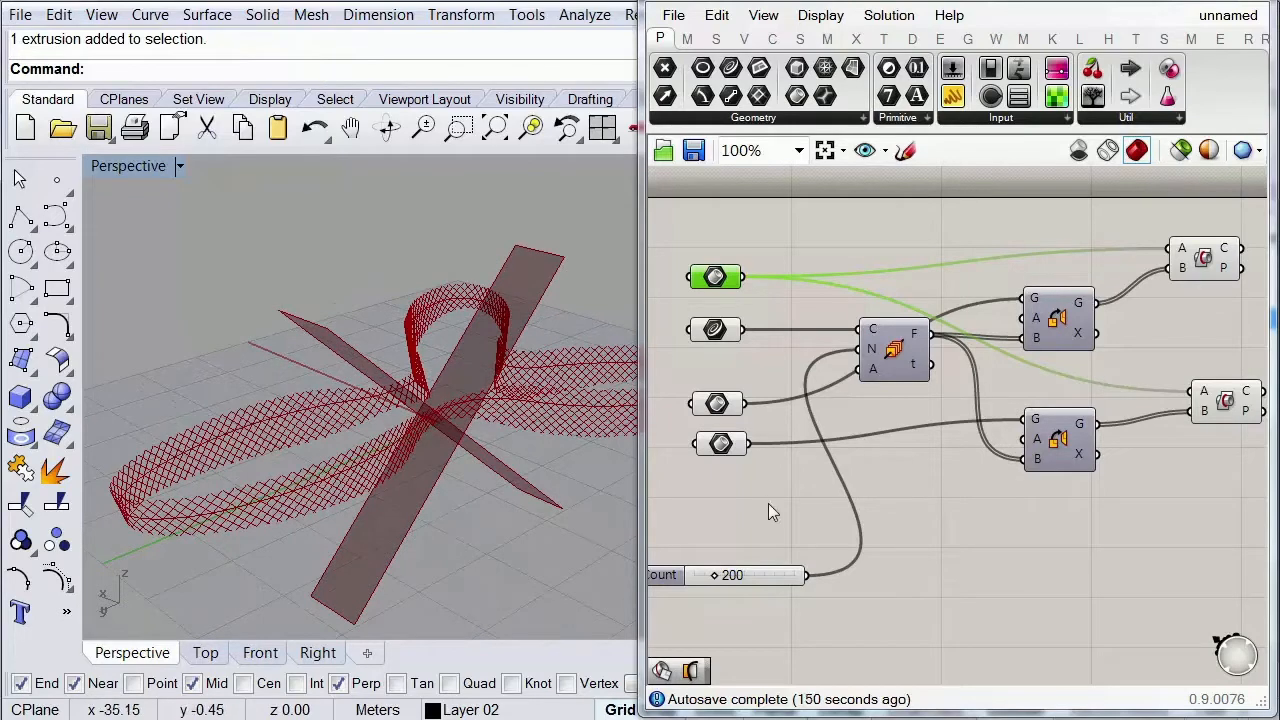
Step: Turn off the preview of both frame Brep parameters so only the curves are drawn
{"action": "left_click_drag", "start_coordinate": [768, 503], "coordinate": [676, 393]}
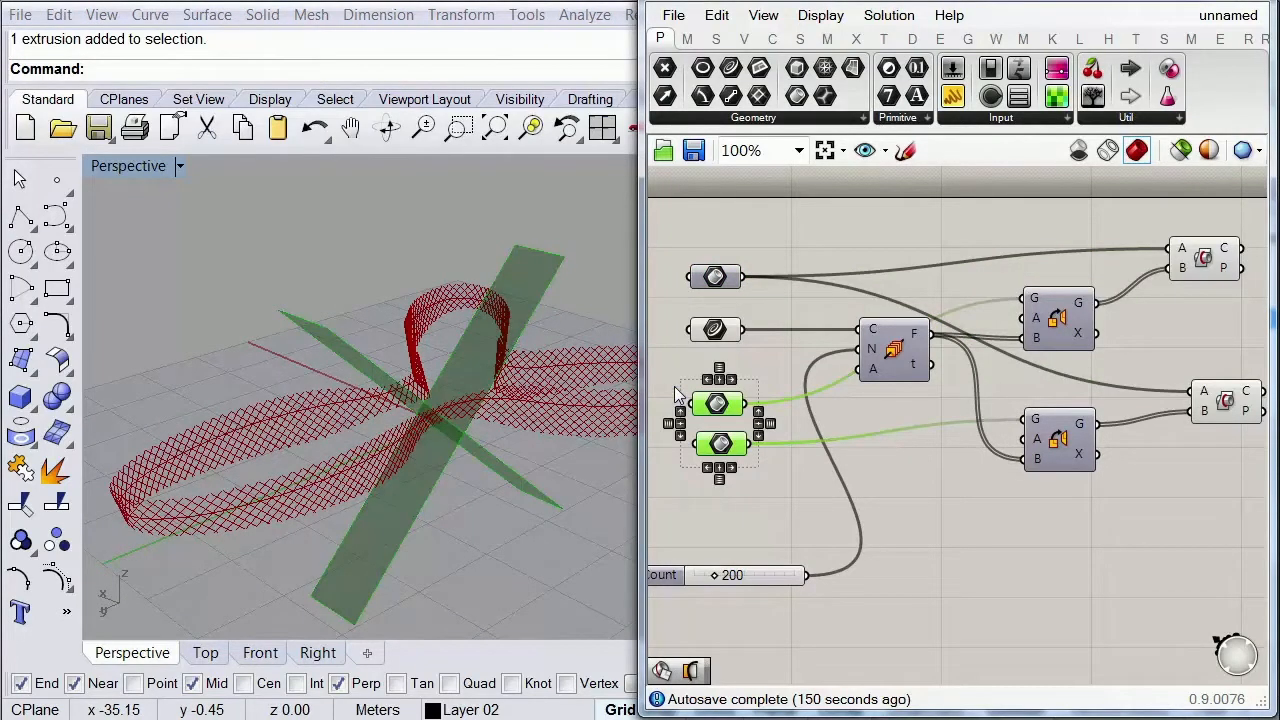
{"action": "middle_click", "coordinate": [748, 385]}
{"action": "left_click", "coordinate": [818, 333]}
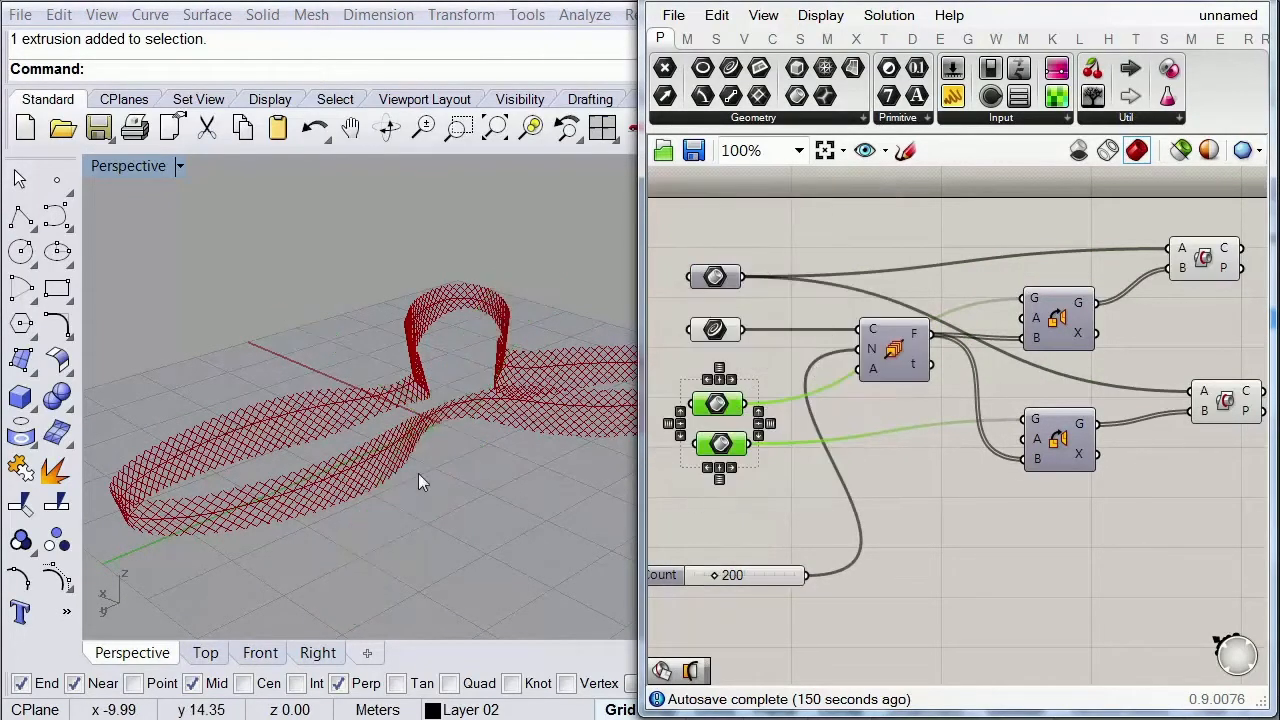
{"action": "right_click_drag", "start_coordinate": [419, 481], "coordinate": [449, 480]}
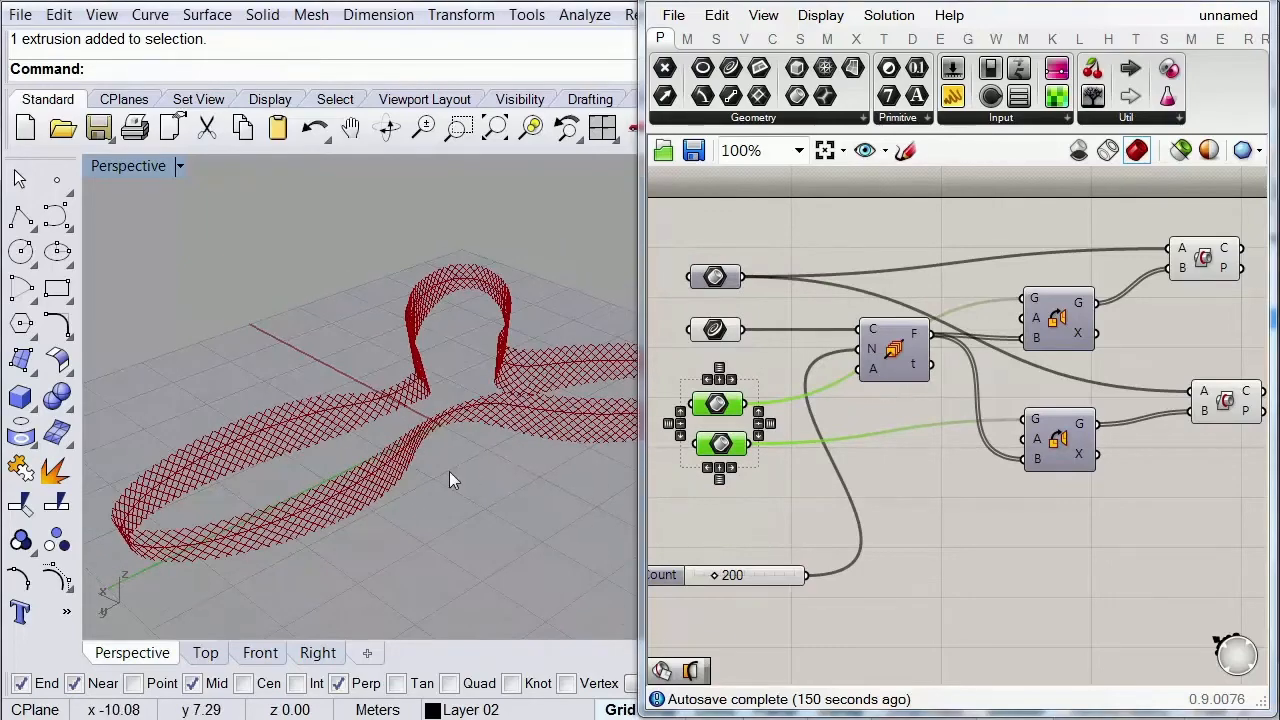
{"action": "scroll", "coordinate": [449, 471], "scroll_direction": "up", "scroll_amount": 1}
{"action": "scroll", "coordinate": [448, 471], "scroll_direction": "down", "scroll_amount": 1}
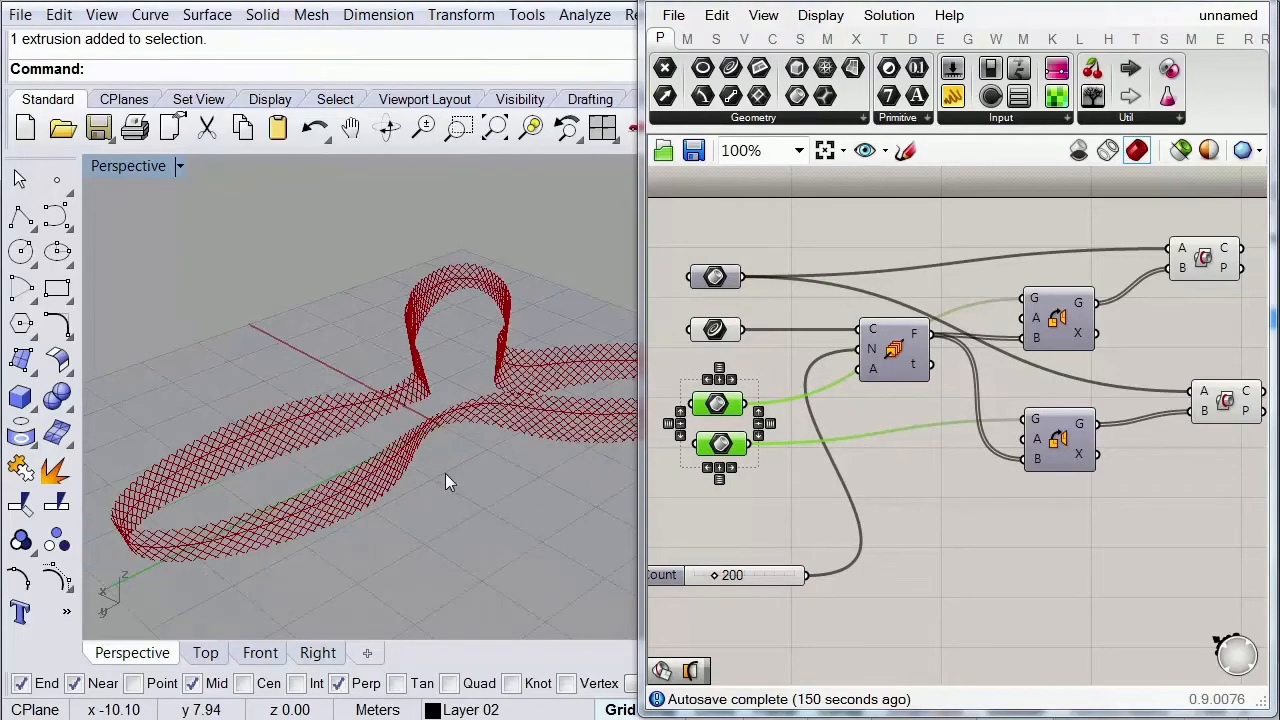
Step: Reposition the two Brep | Brep intersection components so each sits beside its own Orient component
{"action": "left_click", "coordinate": [1024, 552]}
{"action": "right_click_drag", "start_coordinate": [1032, 528], "coordinate": [863, 545]}
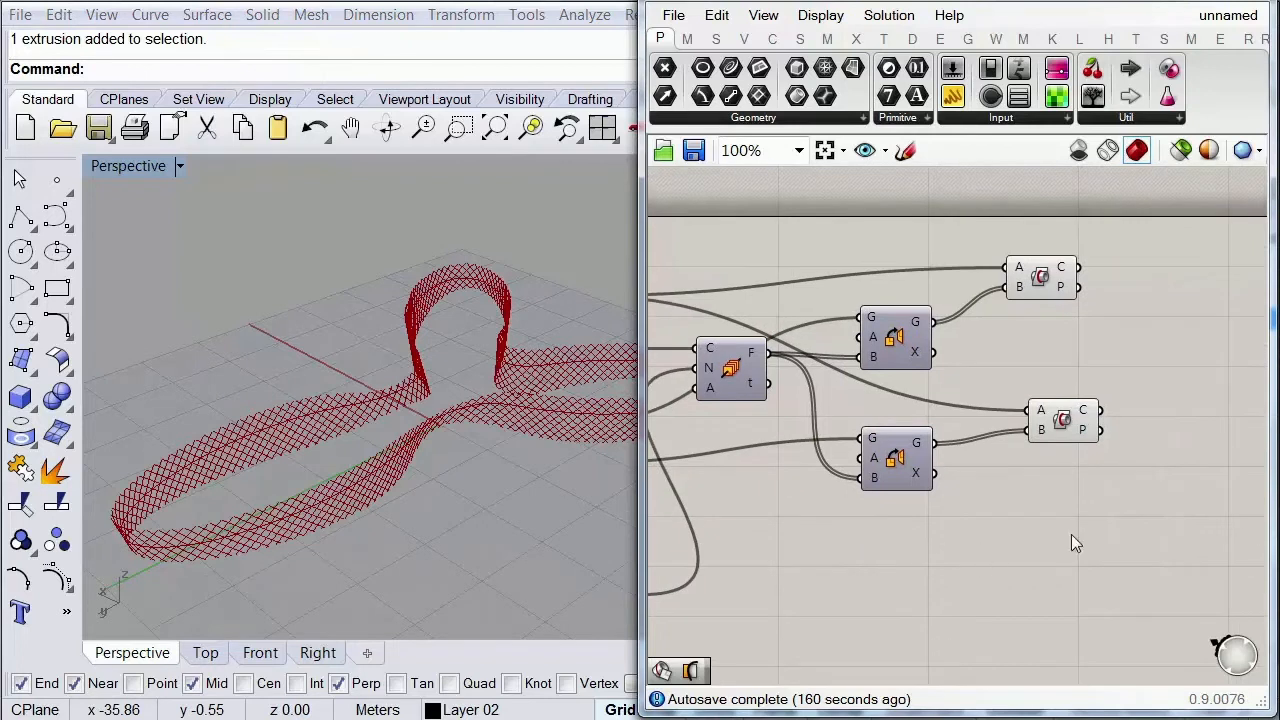
{"action": "right_click_drag", "start_coordinate": [1071, 535], "coordinate": [984, 568]}
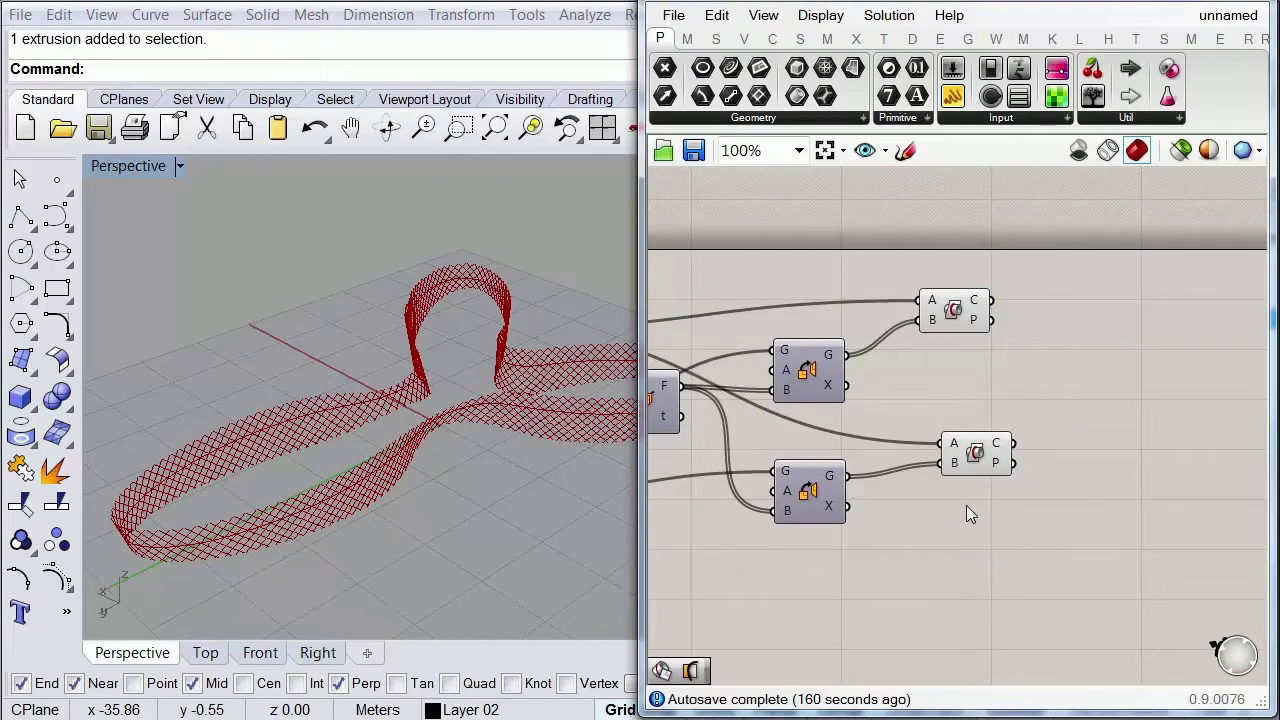
{"action": "left_click_drag", "start_coordinate": [985, 462], "coordinate": [978, 468]}
{"action": "left_click_drag", "start_coordinate": [958, 315], "coordinate": [962, 337]}
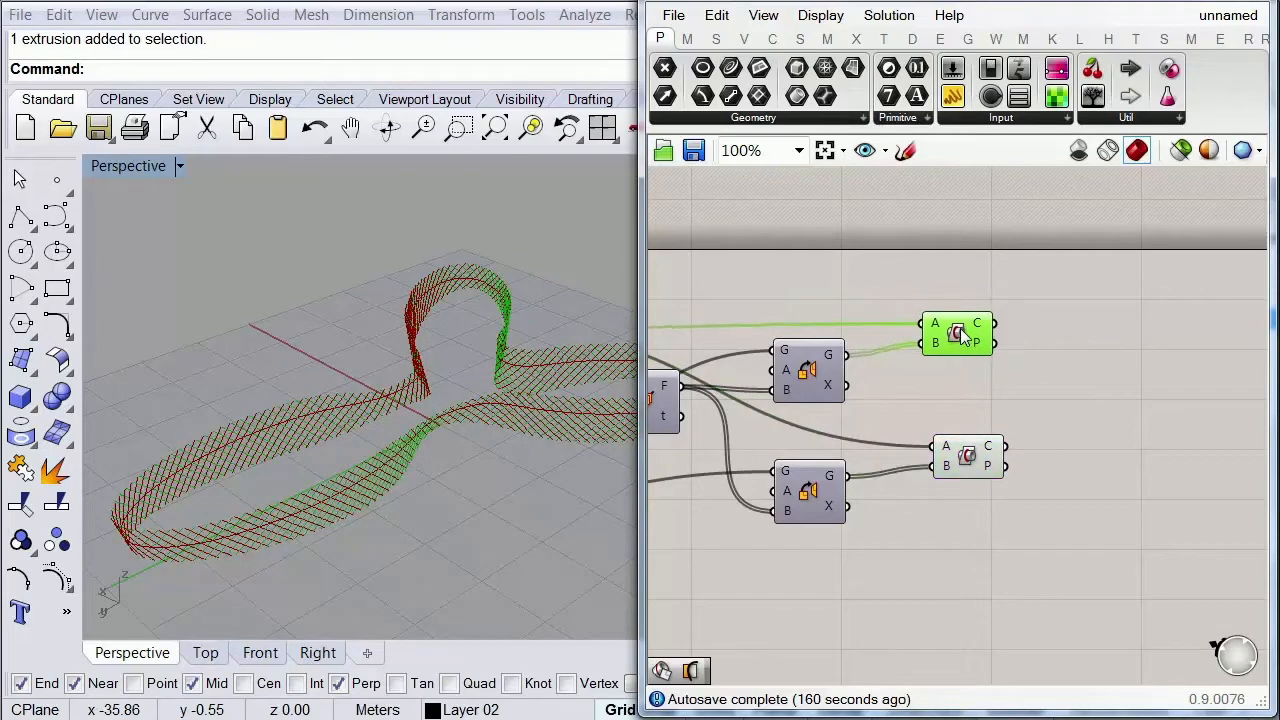
{"action": "left_click", "coordinate": [1075, 450]}
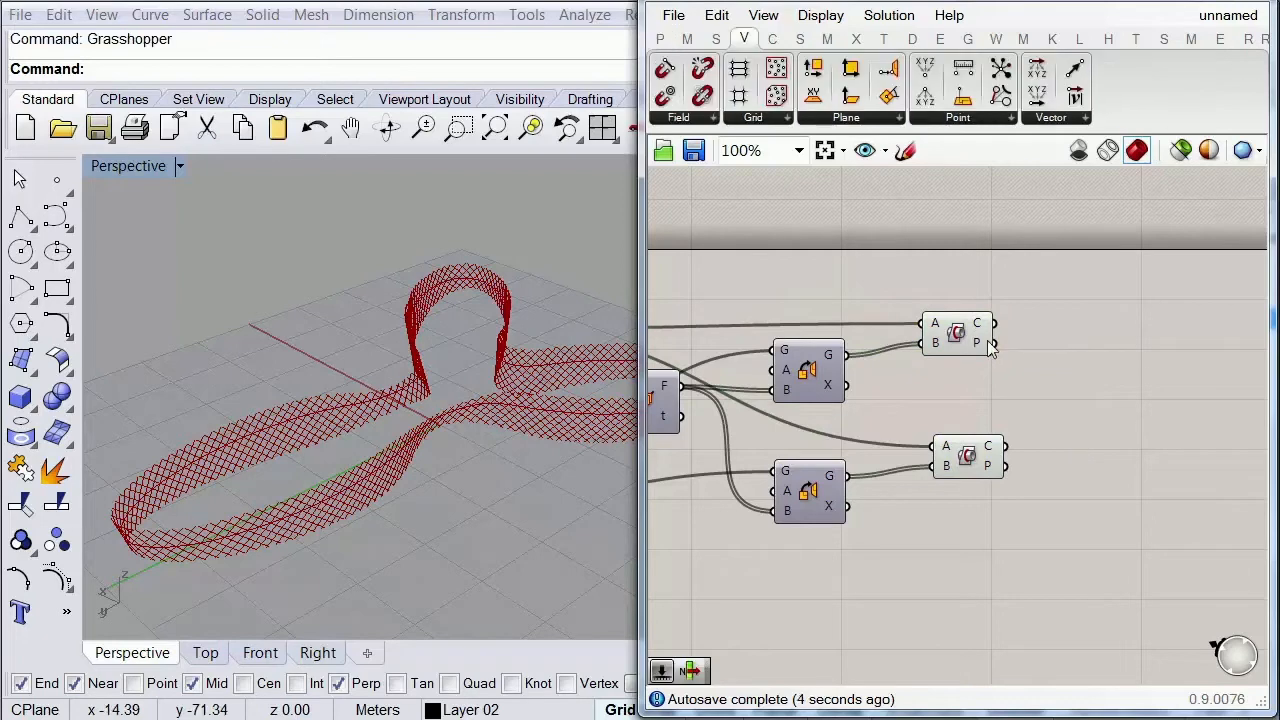
{"action": "mouse_move", "coordinate": [988, 341]}
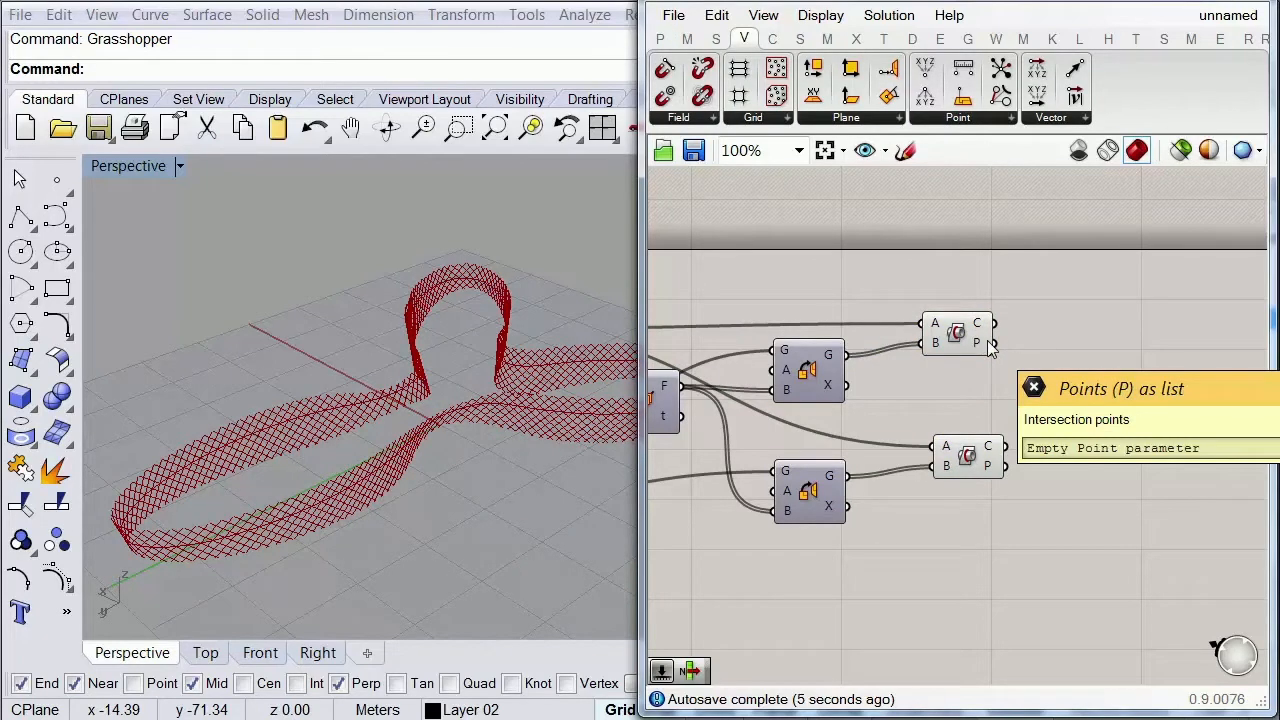
{"action": "left_click", "coordinate": [972, 340]}
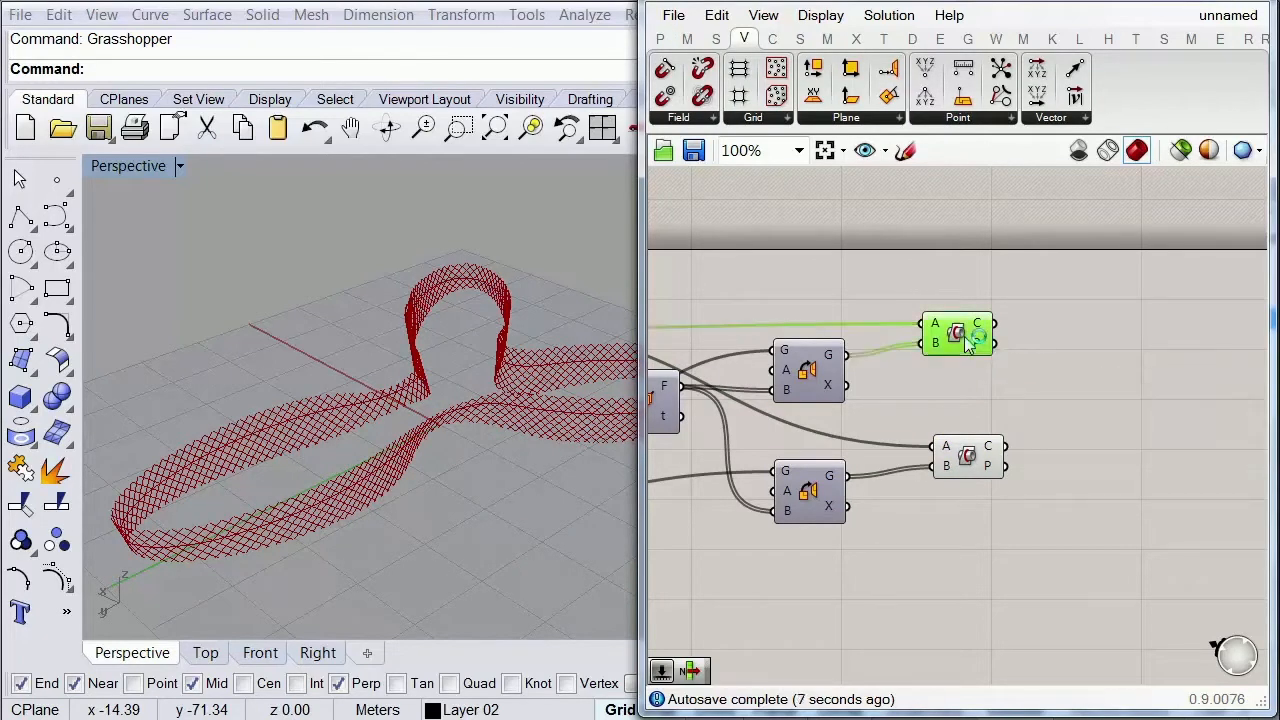
{"action": "left_click", "coordinate": [980, 462]}
Step: Add a curve Offset component and connect the curves output C of the upper Brep | Brep intersection to its curve input
{"action": "double_click", "coordinate": [1099, 376]}
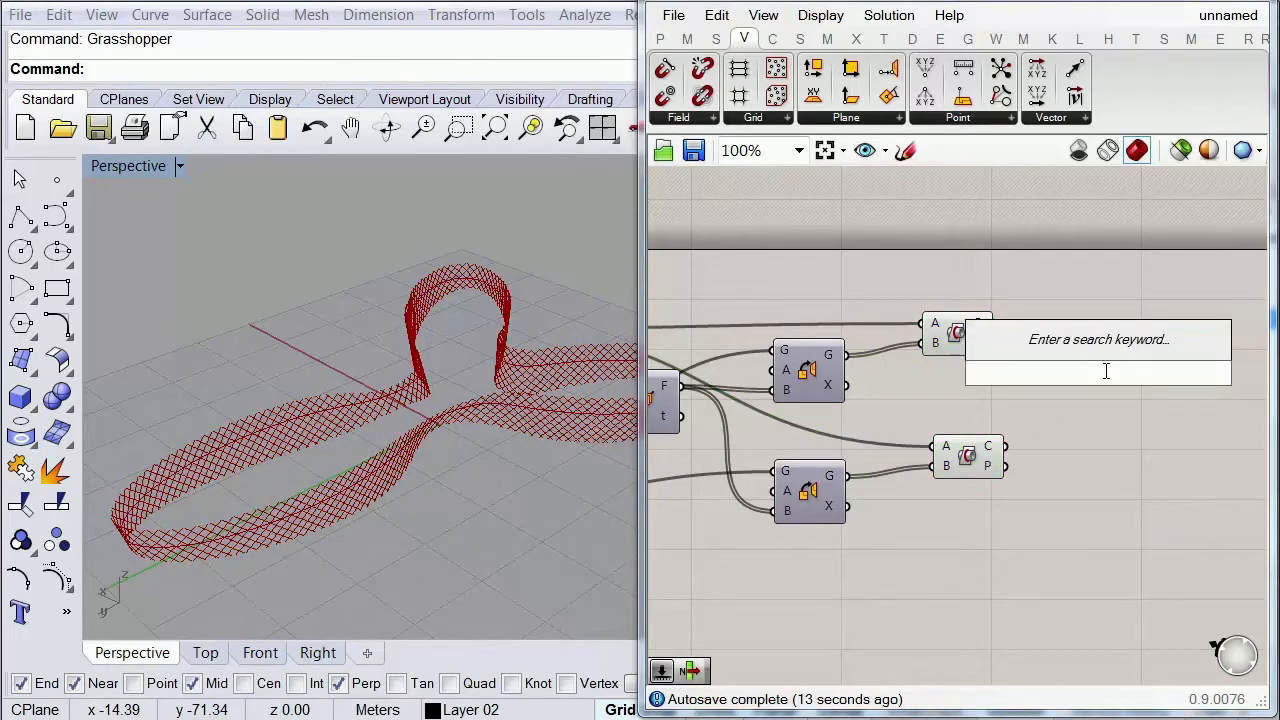
{"action": "type", "text": "off"}
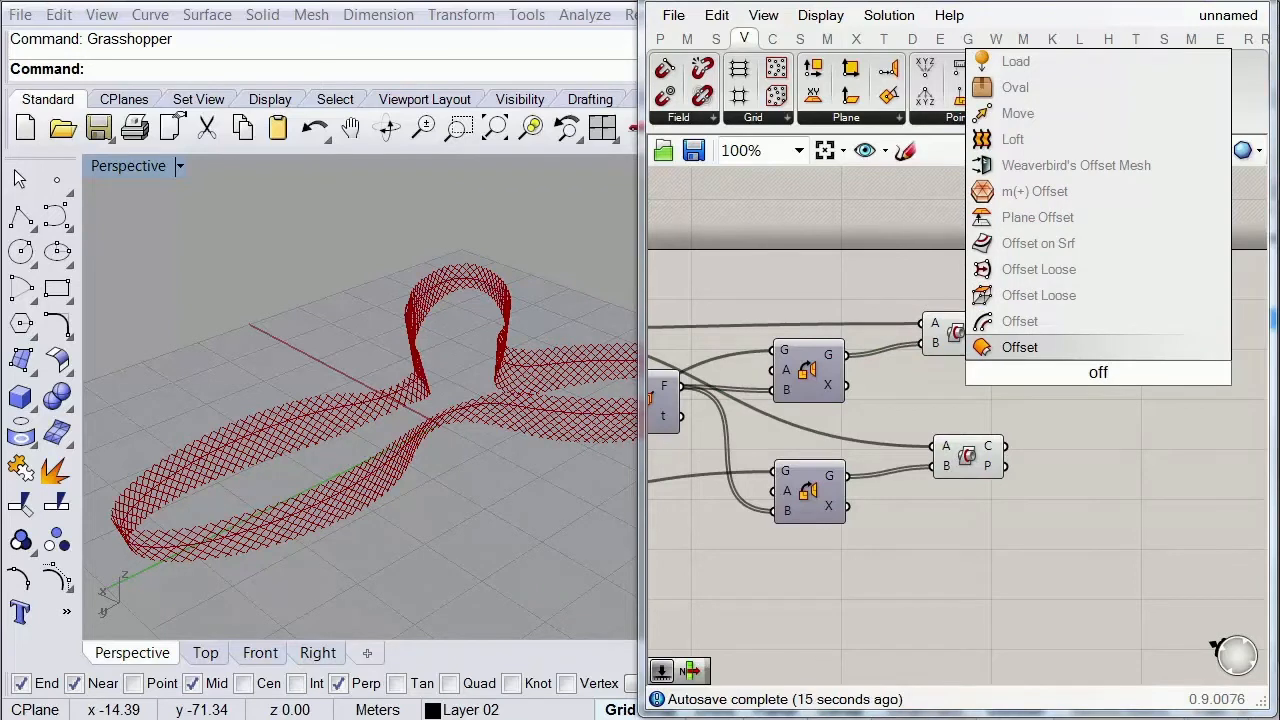
{"action": "left_click", "coordinate": [1030, 322]}
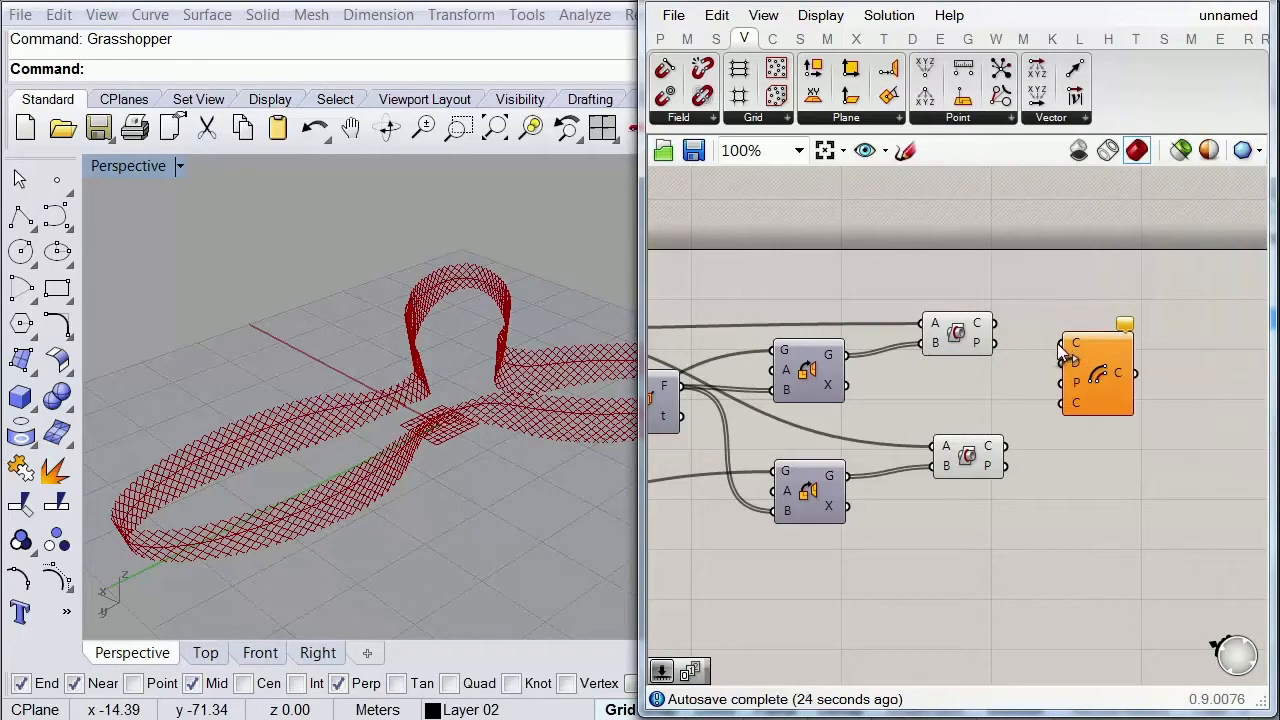
{"action": "left_click_drag", "start_coordinate": [1060, 343], "coordinate": [991, 327]}
{"action": "left_click", "coordinate": [998, 338]}
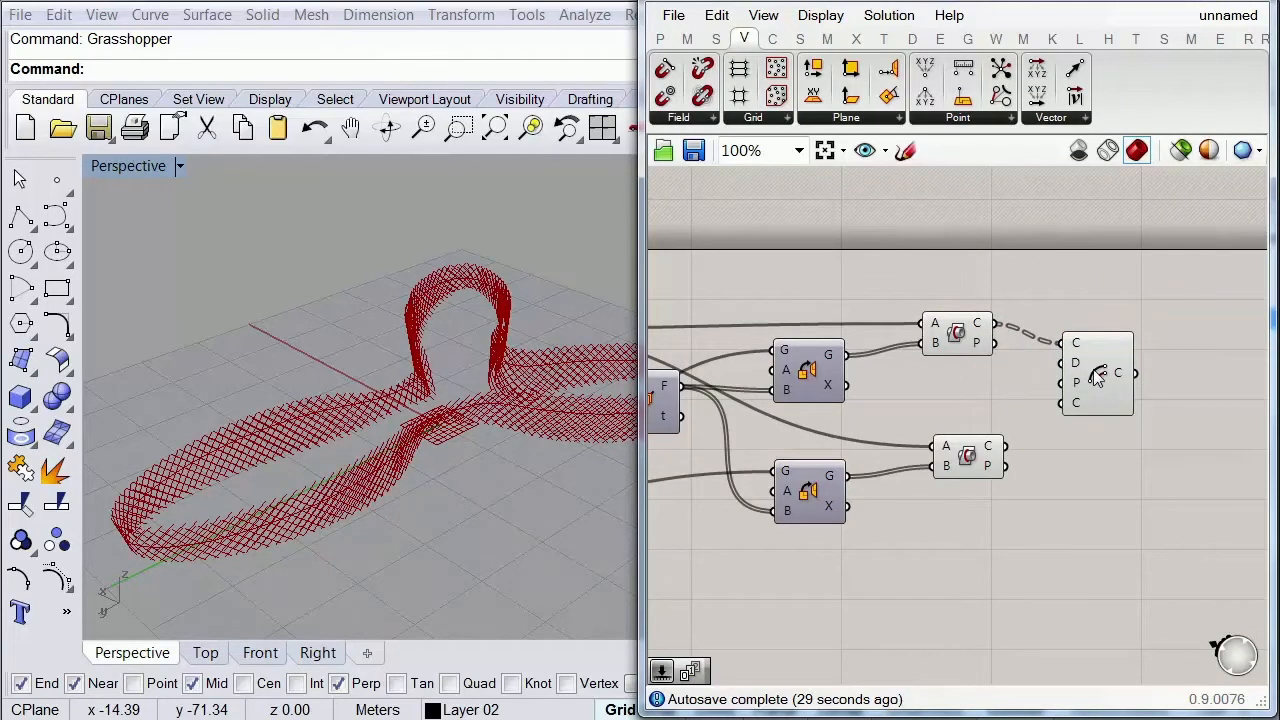
{"action": "left_click_drag", "start_coordinate": [1080, 385], "coordinate": [1104, 356]}
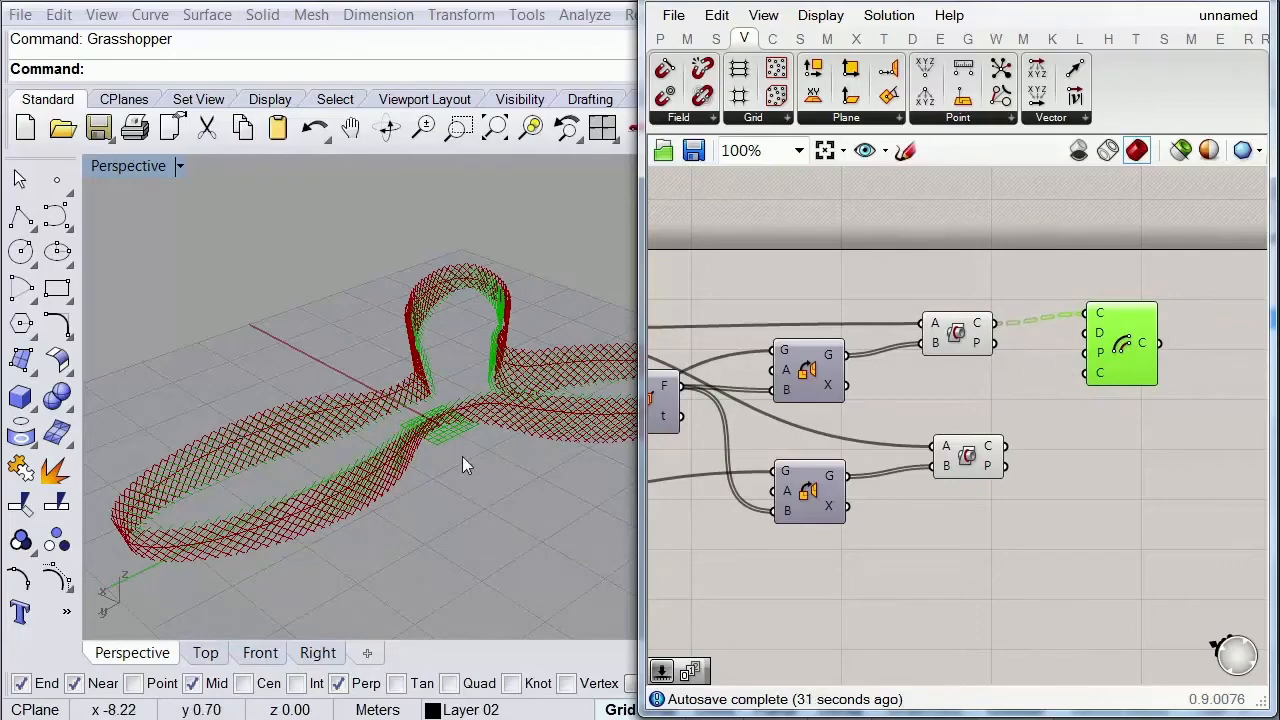
Step: Add a number slider set to 0.5 and connect it to the distance input D of the Offset component
{"action": "scroll", "coordinate": [330, 492], "scroll_direction": "up", "scroll_amount": 6}
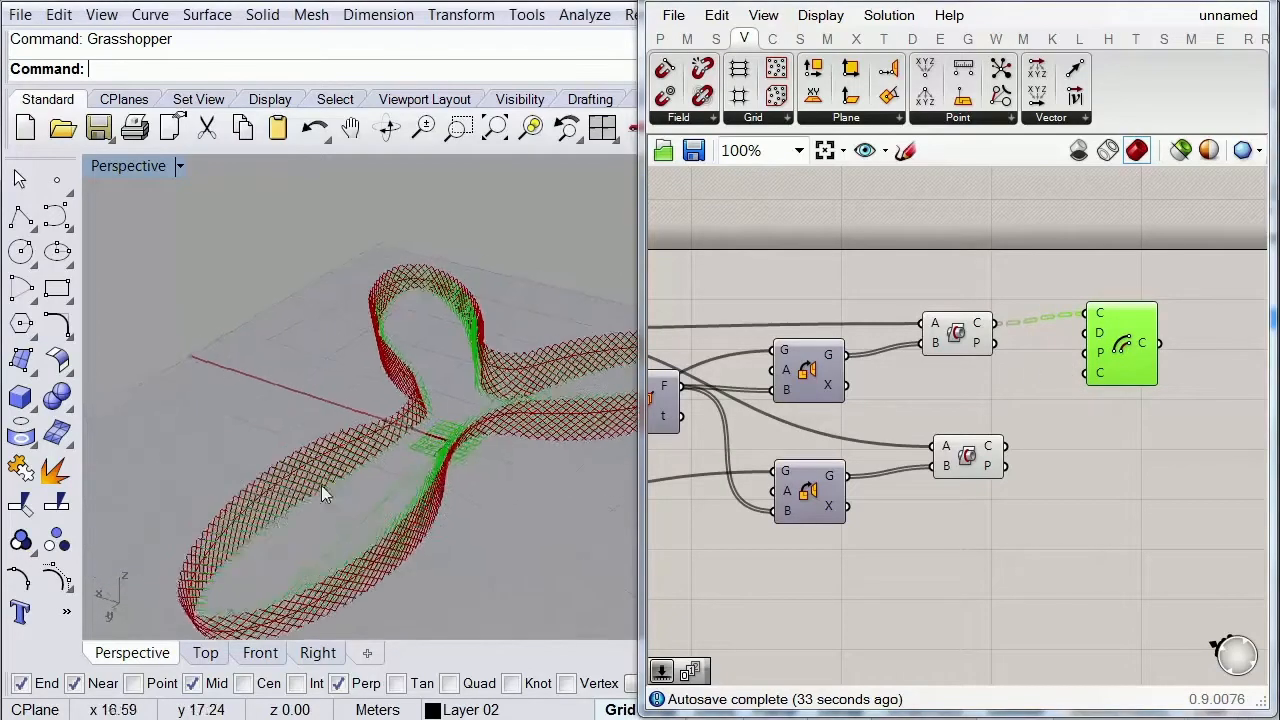
{"action": "right_click_drag", "start_coordinate": [342, 490], "coordinate": [505, 400]}
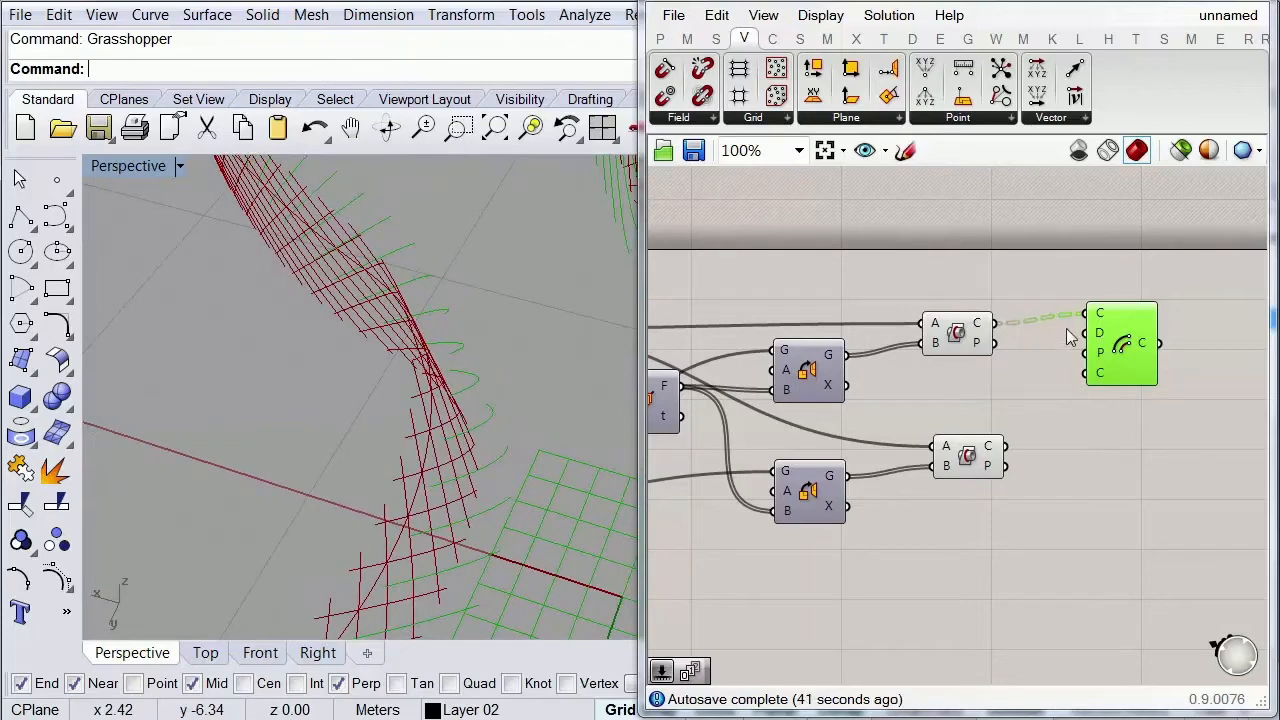
{"action": "right_click_drag", "start_coordinate": [1033, 389], "coordinate": [981, 399]}
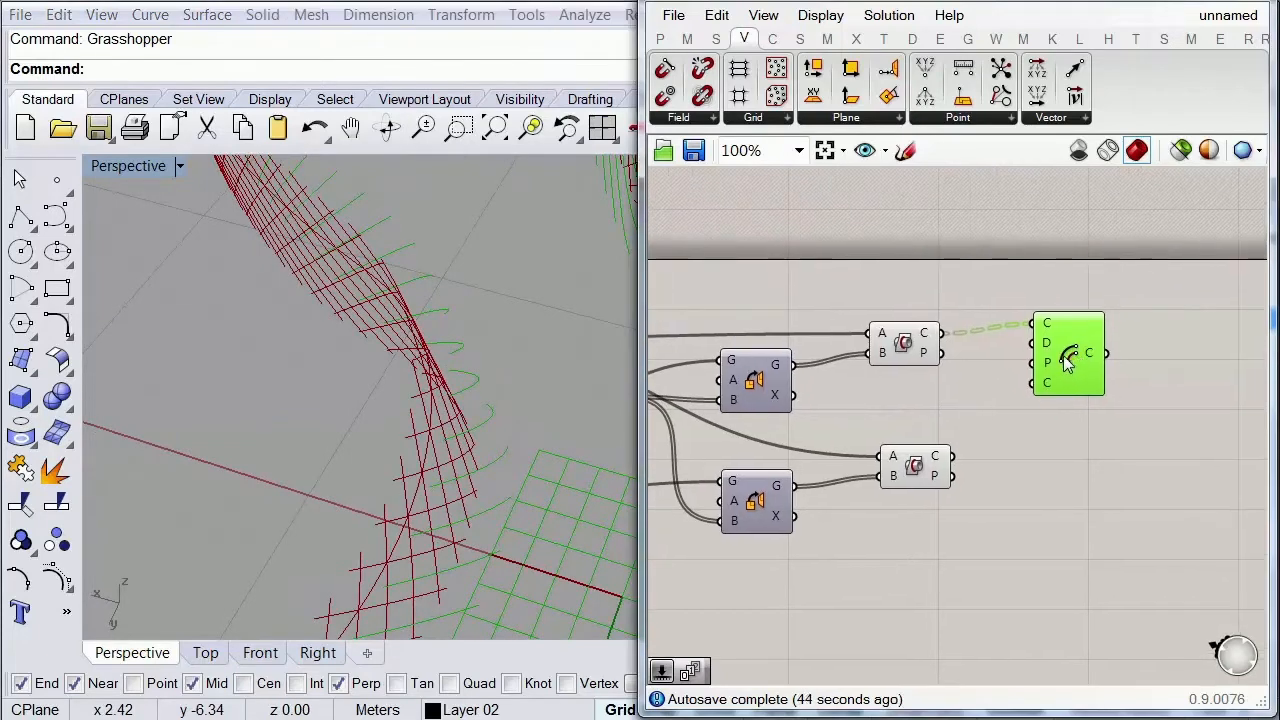
{"action": "left_click_drag", "start_coordinate": [1068, 364], "coordinate": [1120, 312]}
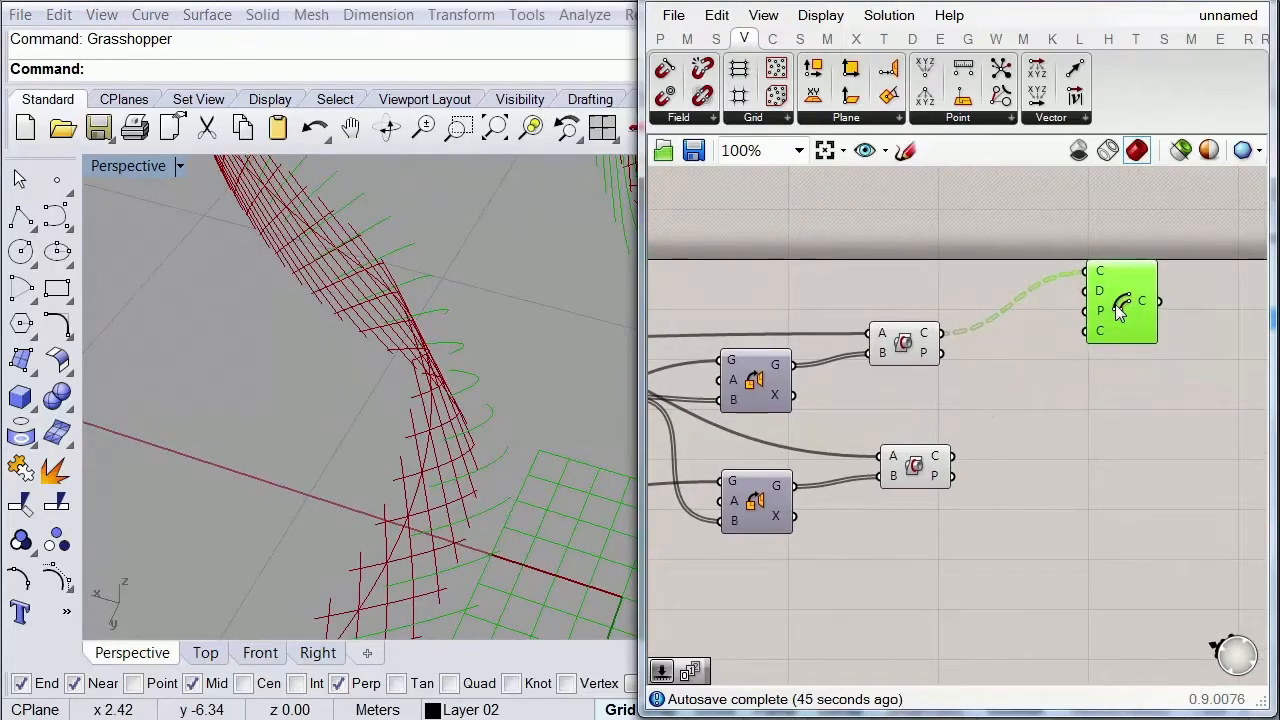
{"action": "double_click", "coordinate": [913, 266]}
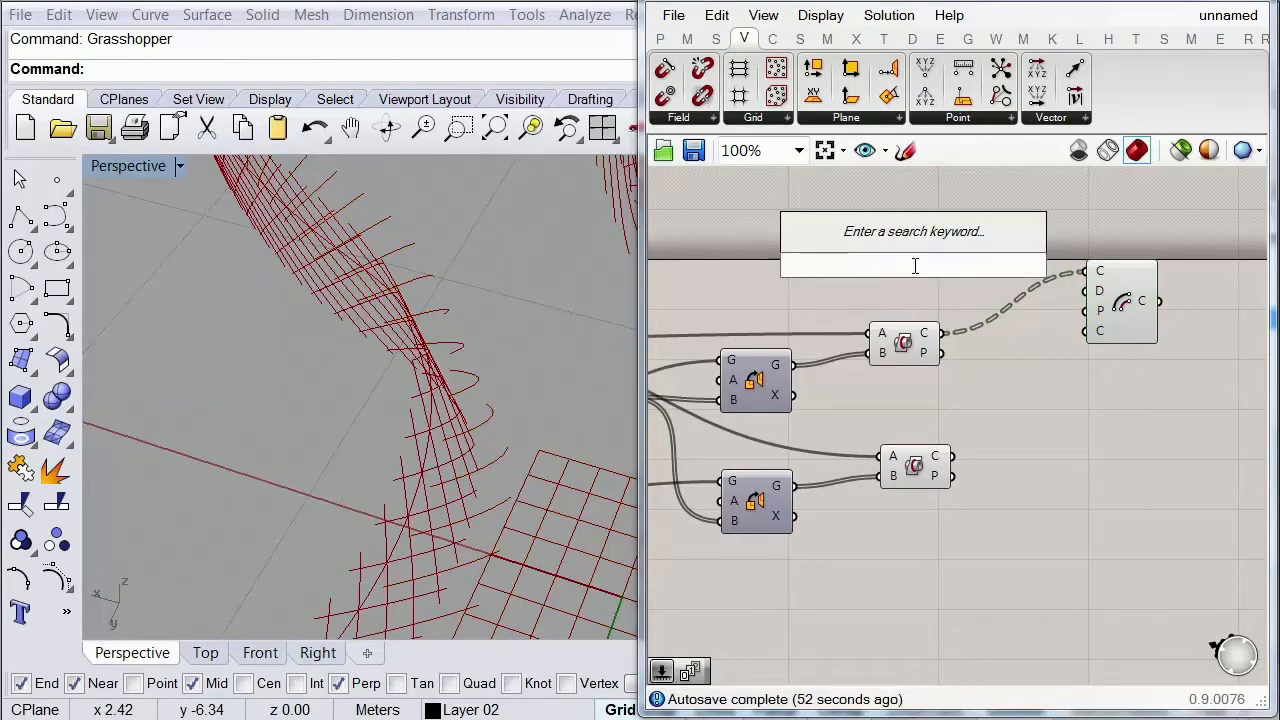
{"action": "type", "text": "5"}
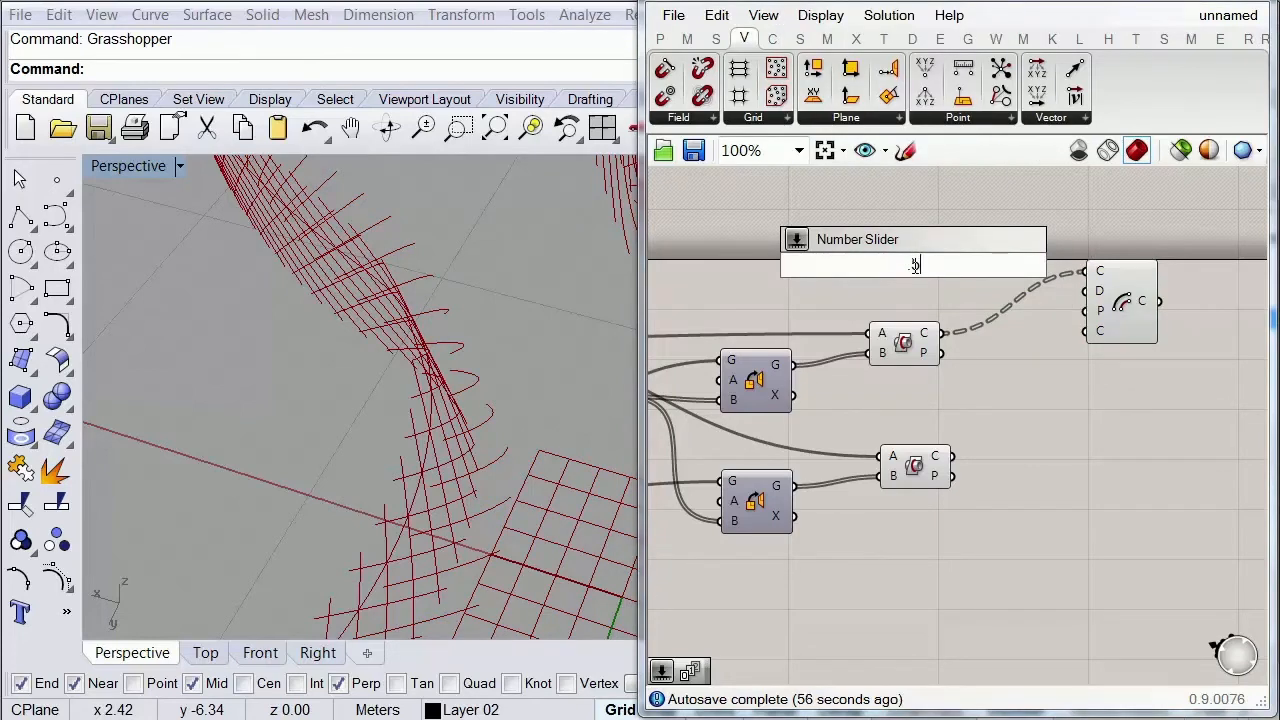
{"action": "key", "text": "Return"}
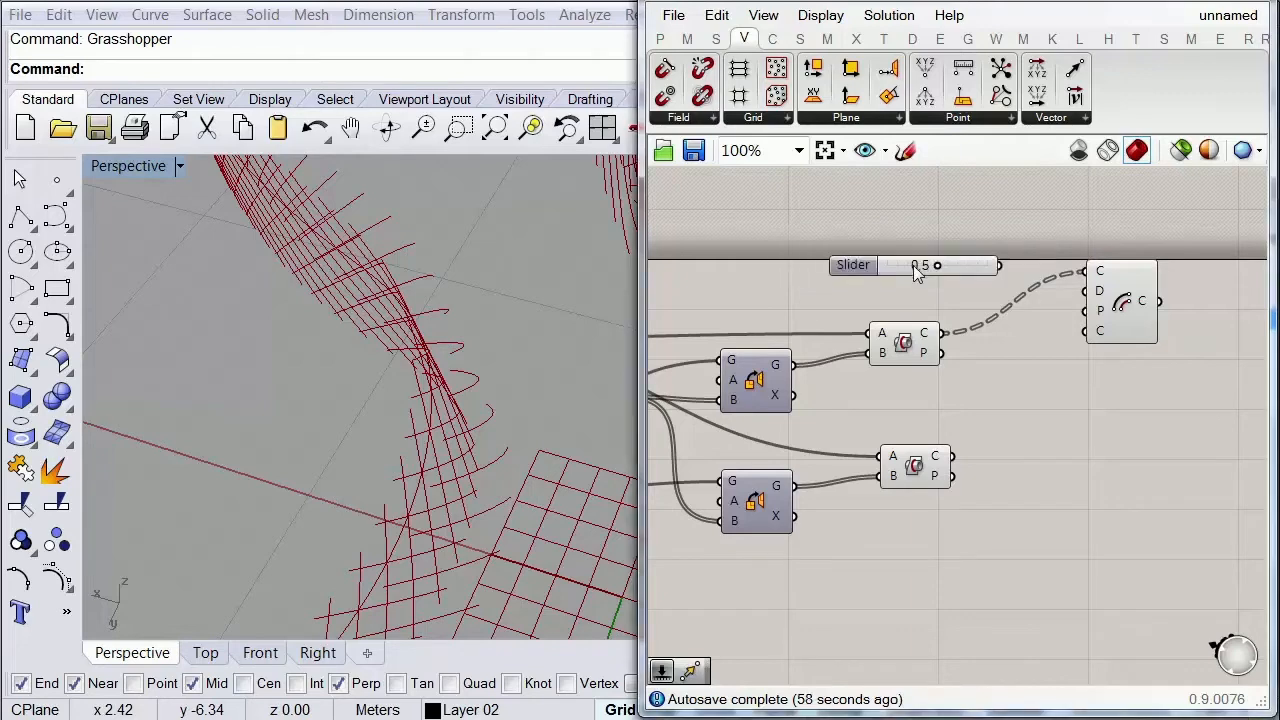
{"action": "left_click_drag", "start_coordinate": [1085, 292], "coordinate": [998, 265]}
{"action": "left_click", "coordinate": [1133, 312]}
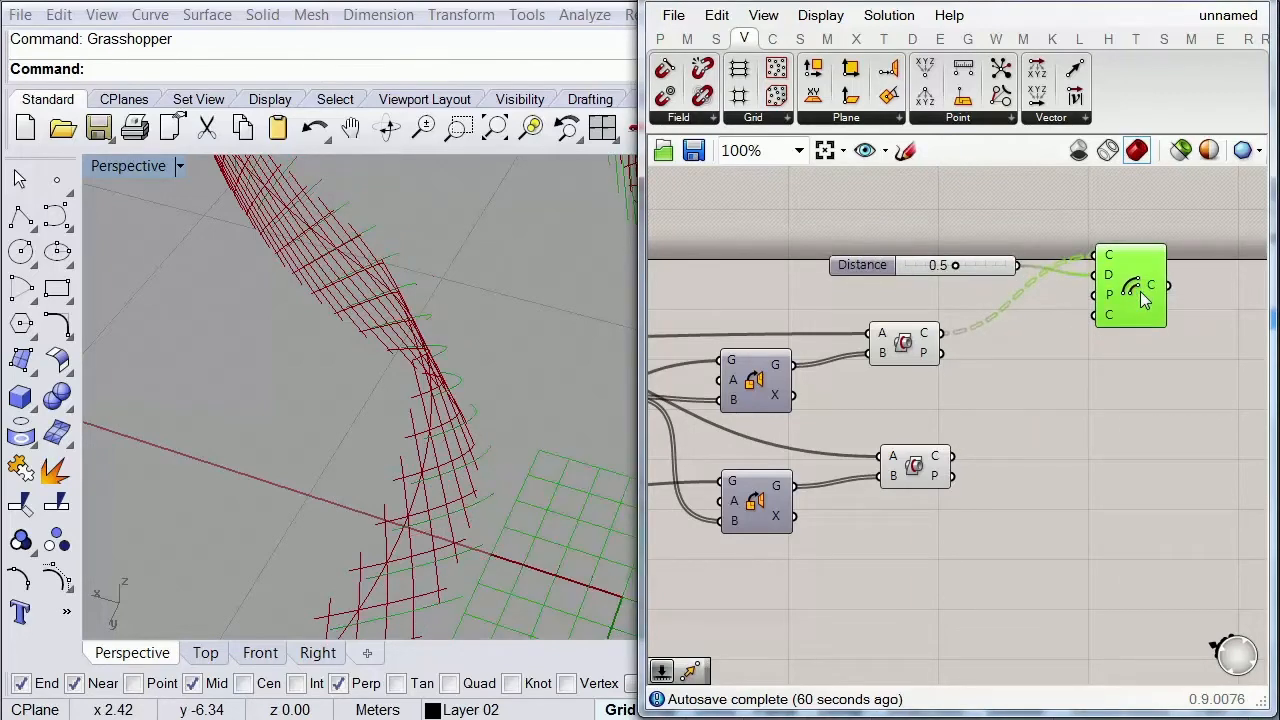
Step: Duplicate the Offset component below the original and connect the lower Brep | Brep intersection's curves output C to its curve input
{"action": "right_click_drag", "start_coordinate": [1137, 434], "coordinate": [1080, 420]}
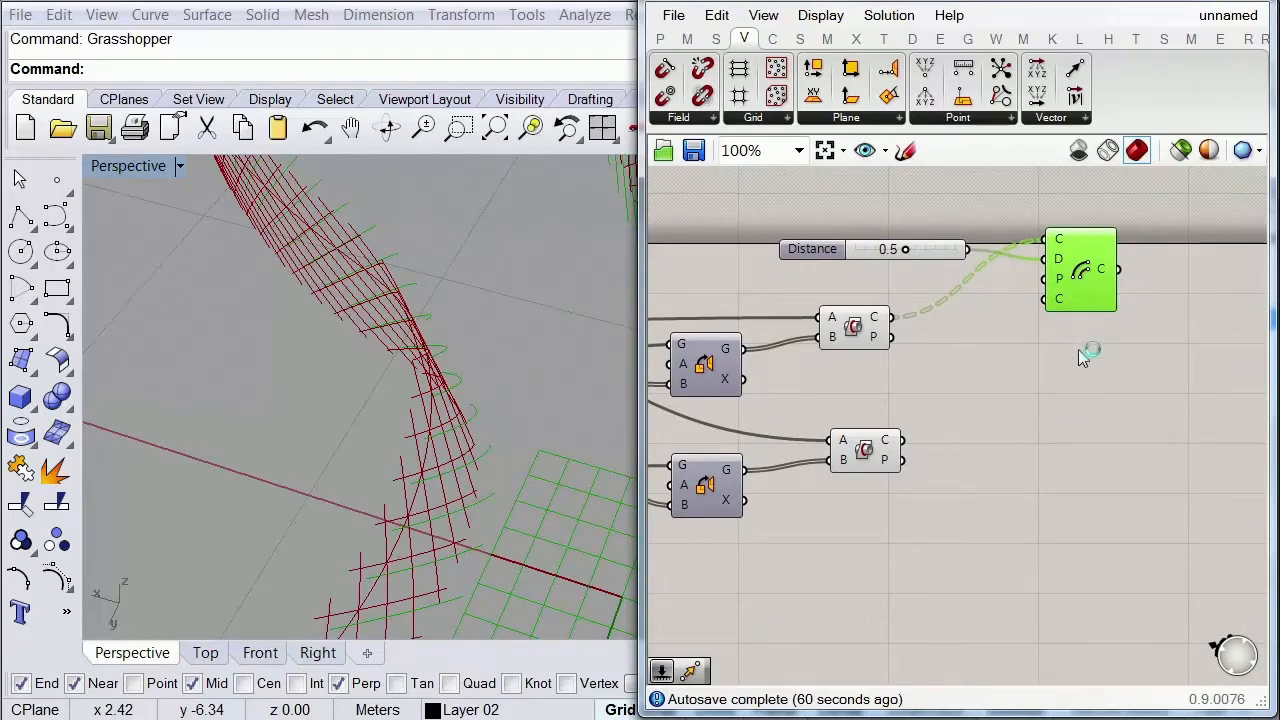
{"action": "left_click", "coordinate": [1075, 418]}
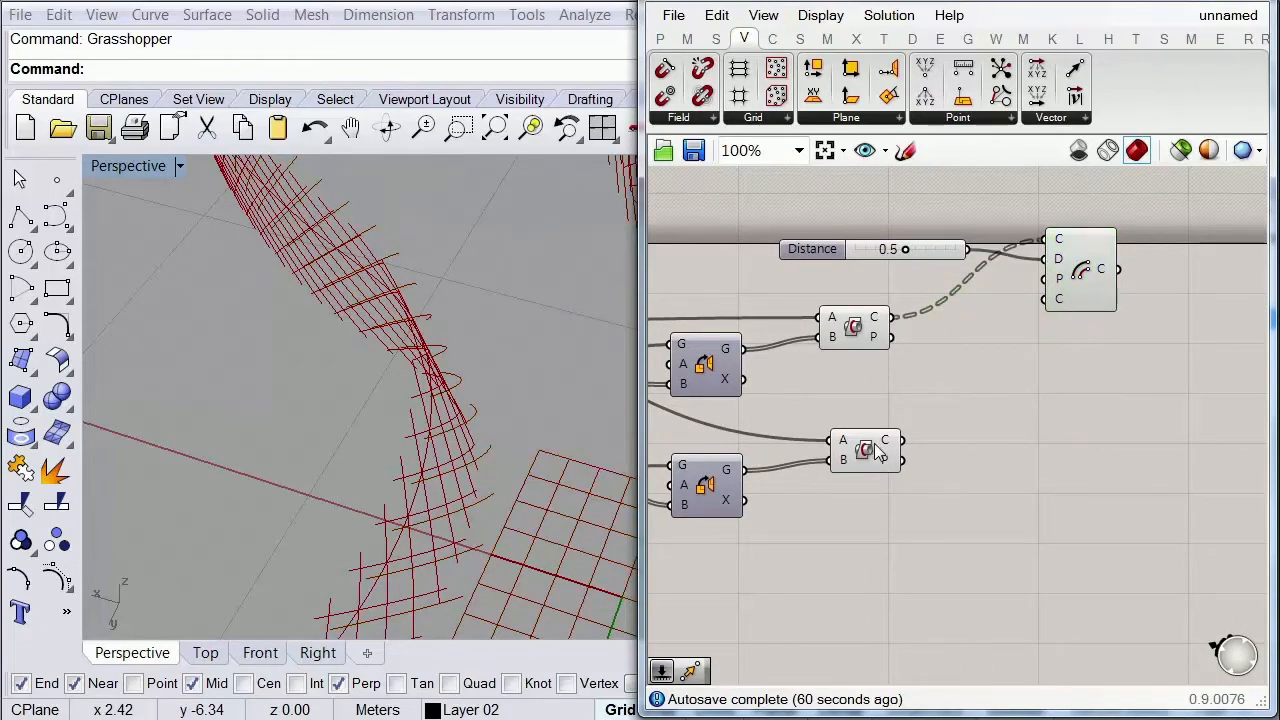
{"action": "left_click", "coordinate": [1087, 289]}
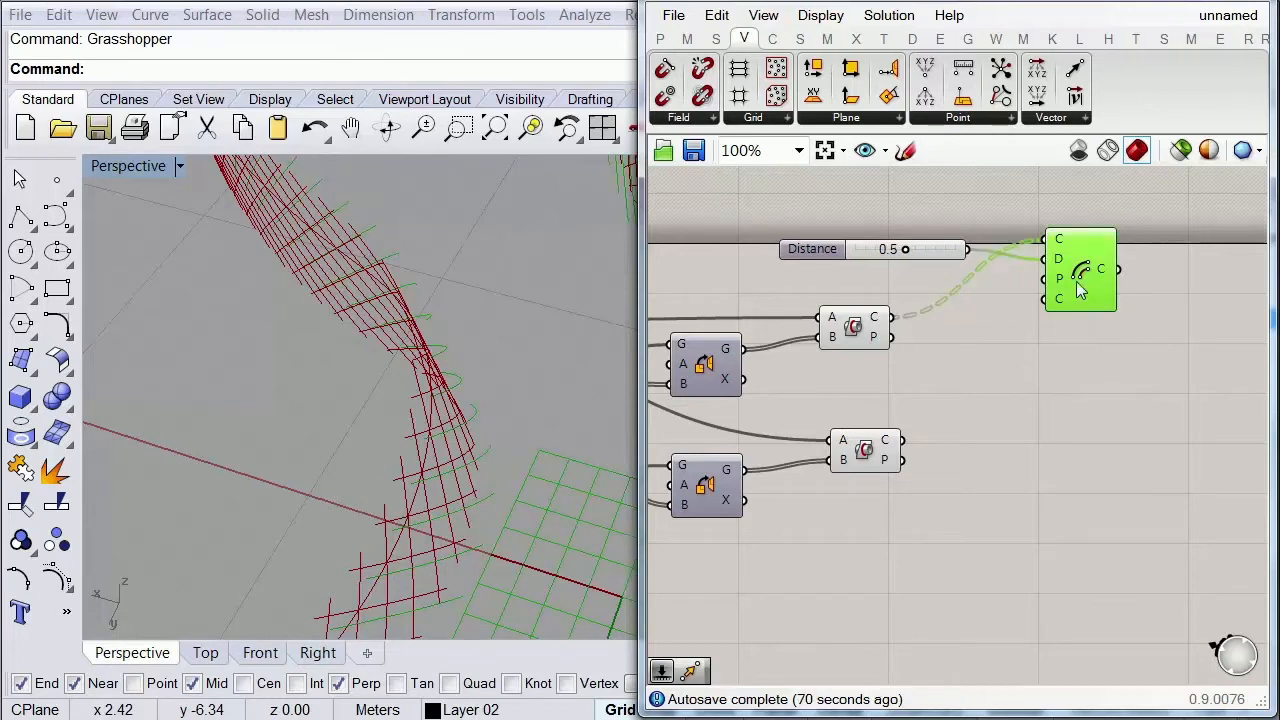
{"action": "left_click_drag", "start_coordinate": [1084, 292], "coordinate": [1085, 467], "text": "alt"}
{"action": "left_click_drag", "start_coordinate": [1061, 421], "coordinate": [912, 452]}
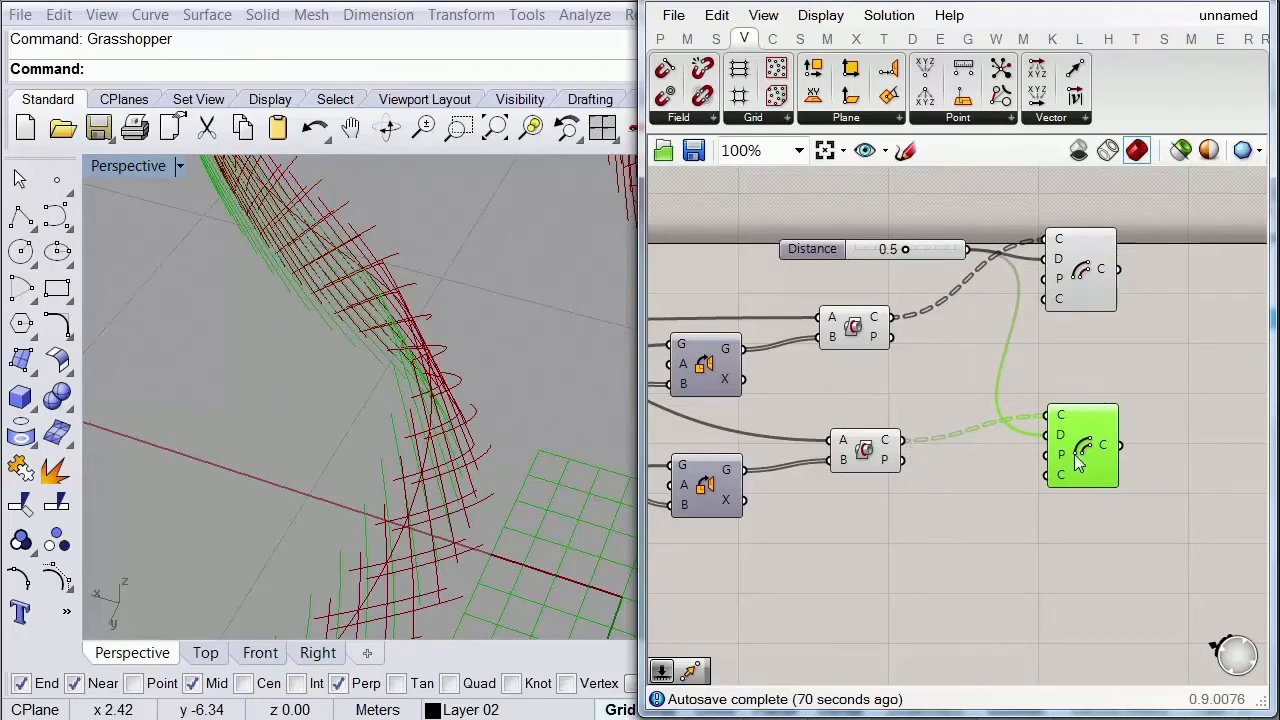
{"action": "left_click_drag", "start_coordinate": [1078, 458], "coordinate": [1079, 486]}
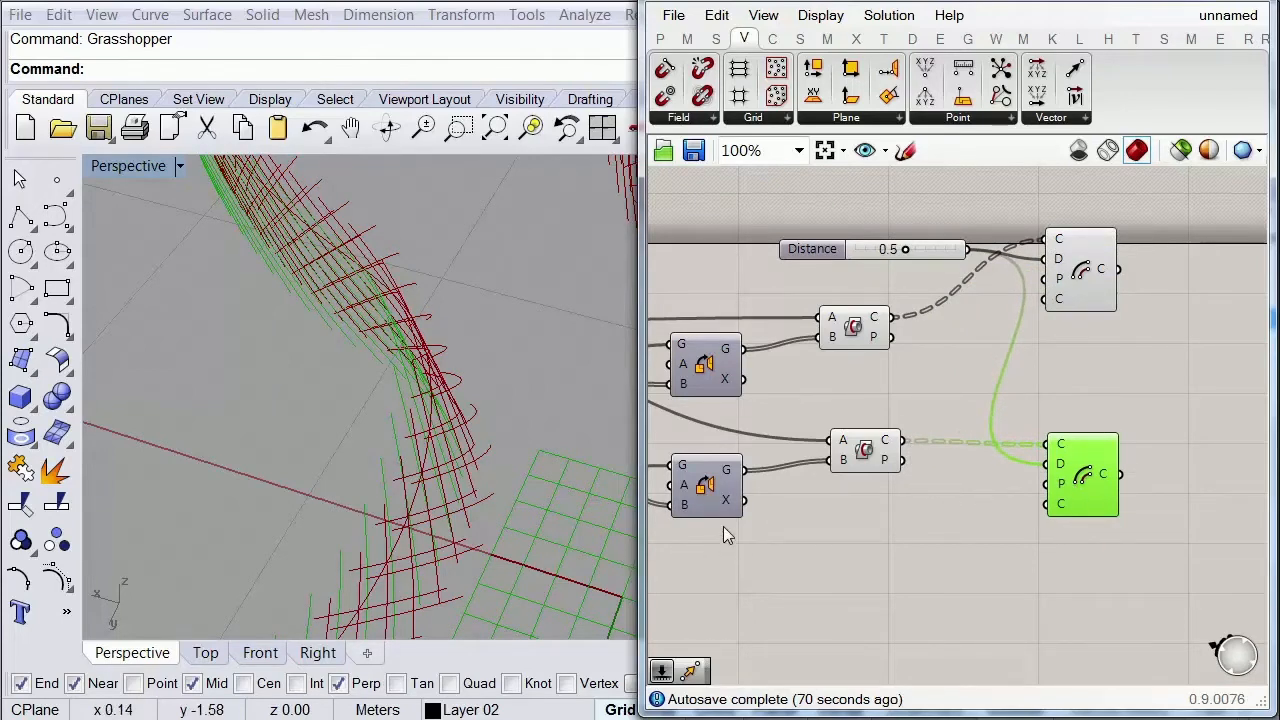
Step: Give the distance input D of the lower Offset component the expression x*-1 to reverse its offset direction
{"action": "right_click_drag", "start_coordinate": [409, 524], "coordinate": [437, 482]}
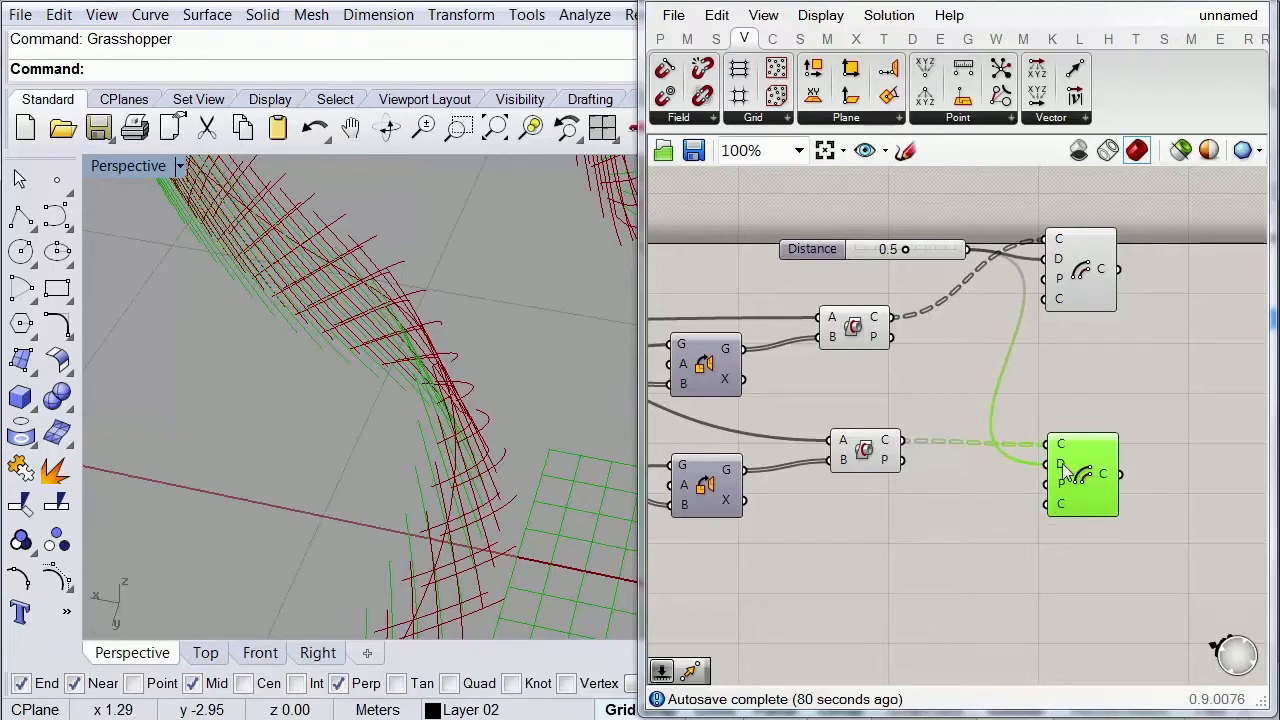
{"action": "right_click_drag", "start_coordinate": [990, 503], "coordinate": [834, 416]}
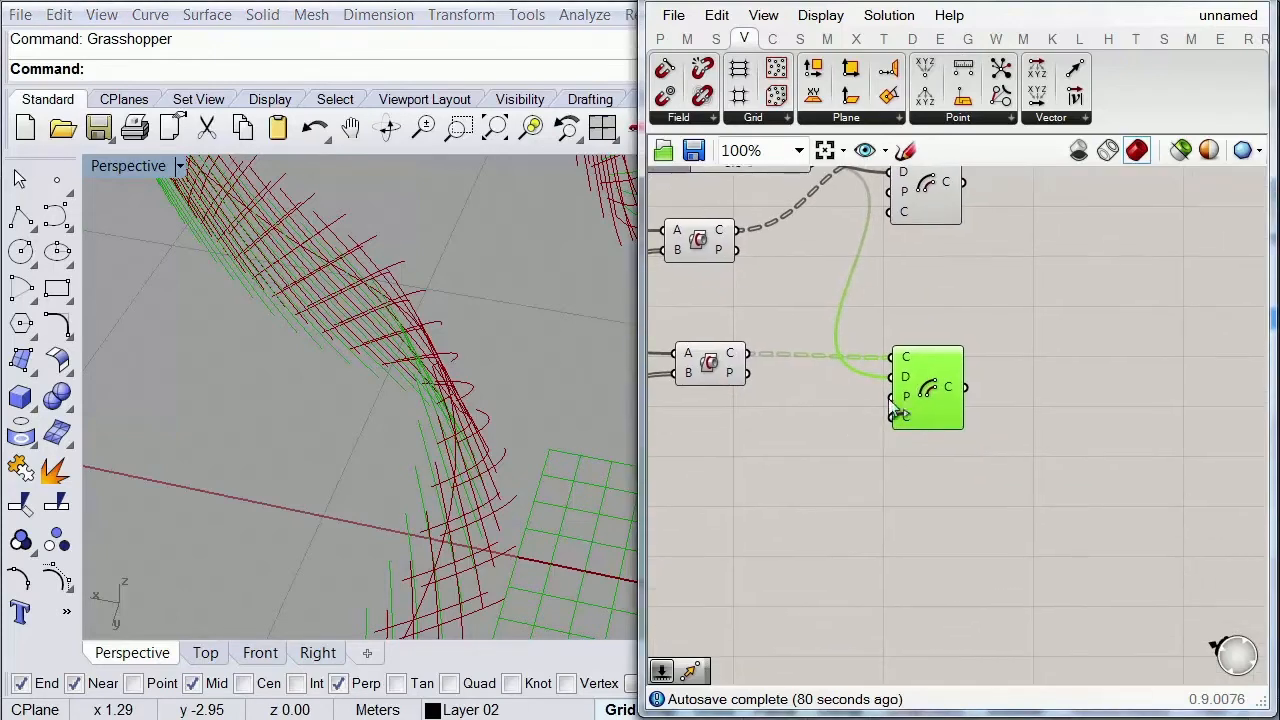
{"action": "left_click", "coordinate": [1086, 357]}
{"action": "right_click_drag", "start_coordinate": [1088, 355], "coordinate": [906, 276]}
{"action": "right_click", "coordinate": [731, 305]}
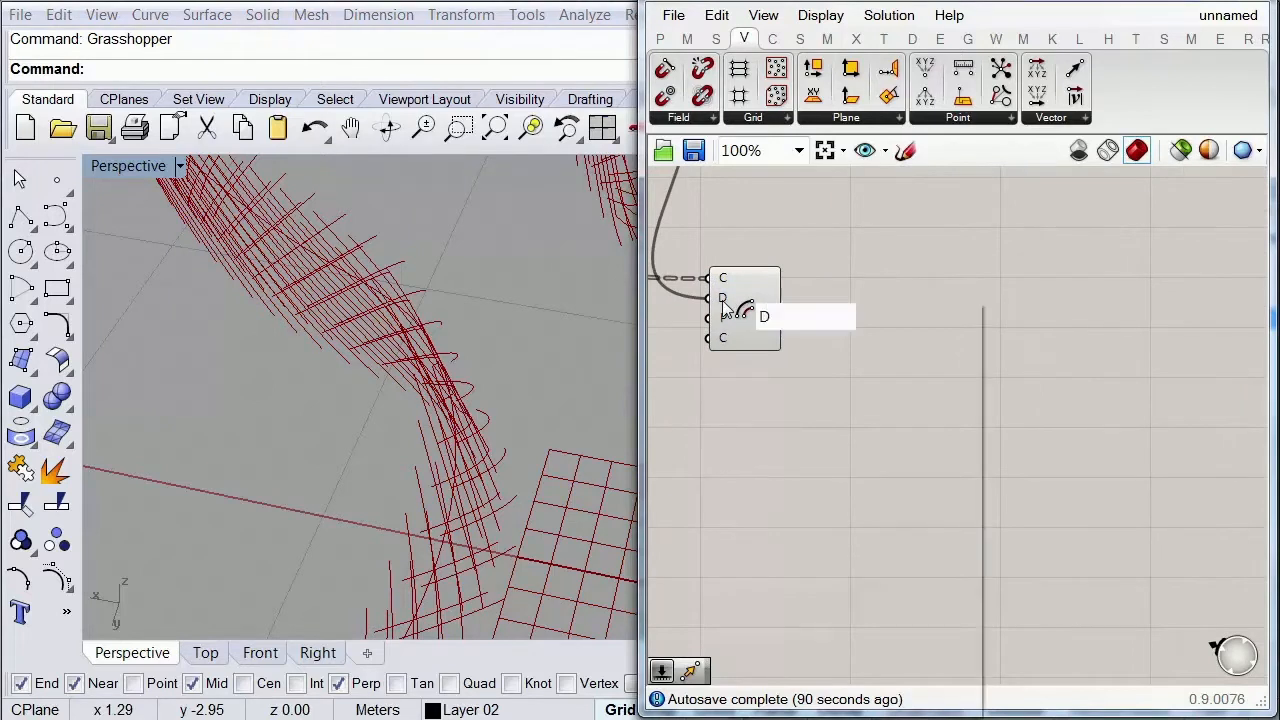
{"action": "mouse_move", "coordinate": [876, 528]}
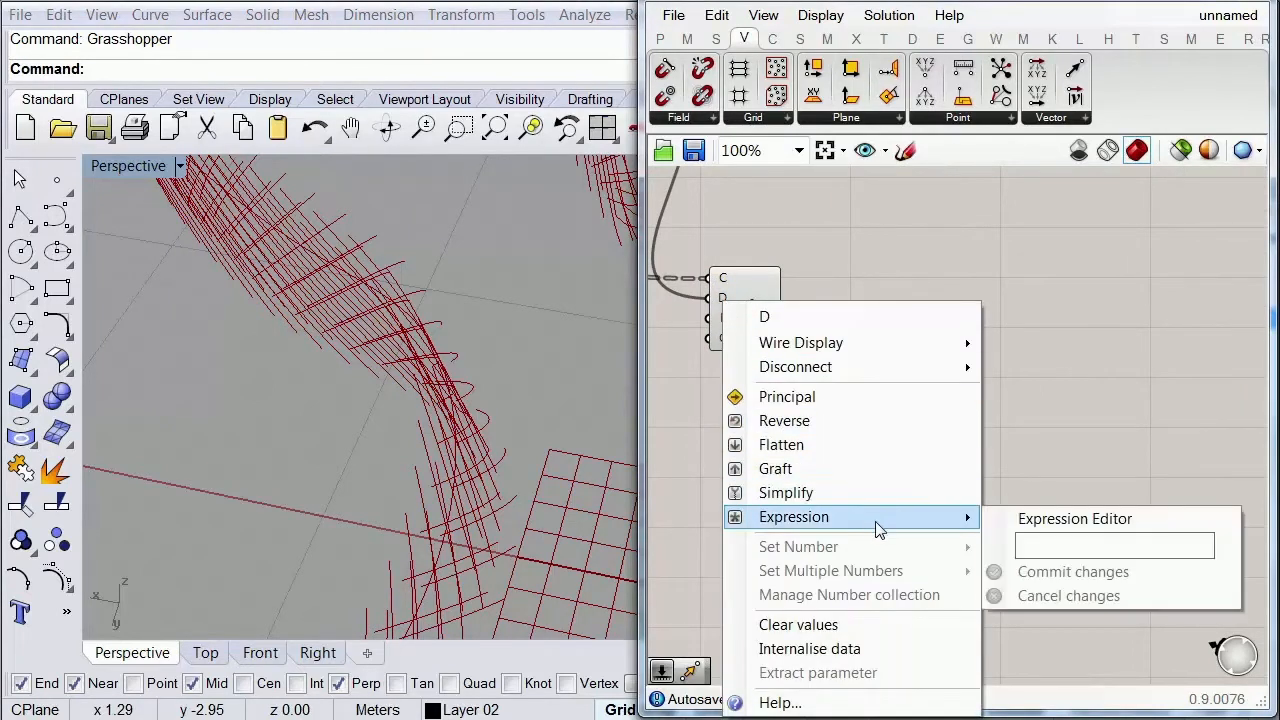
{"action": "left_click", "coordinate": [1035, 545]}
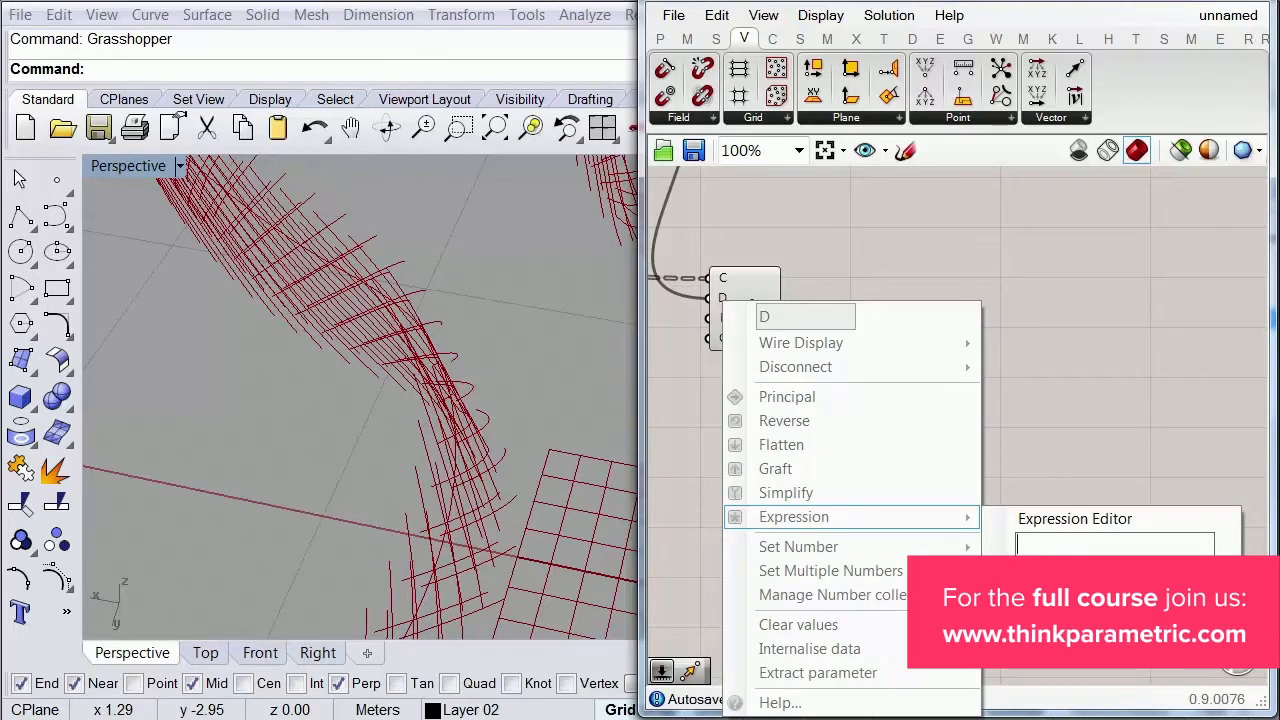
{"action": "type", "text": "x*-1"}
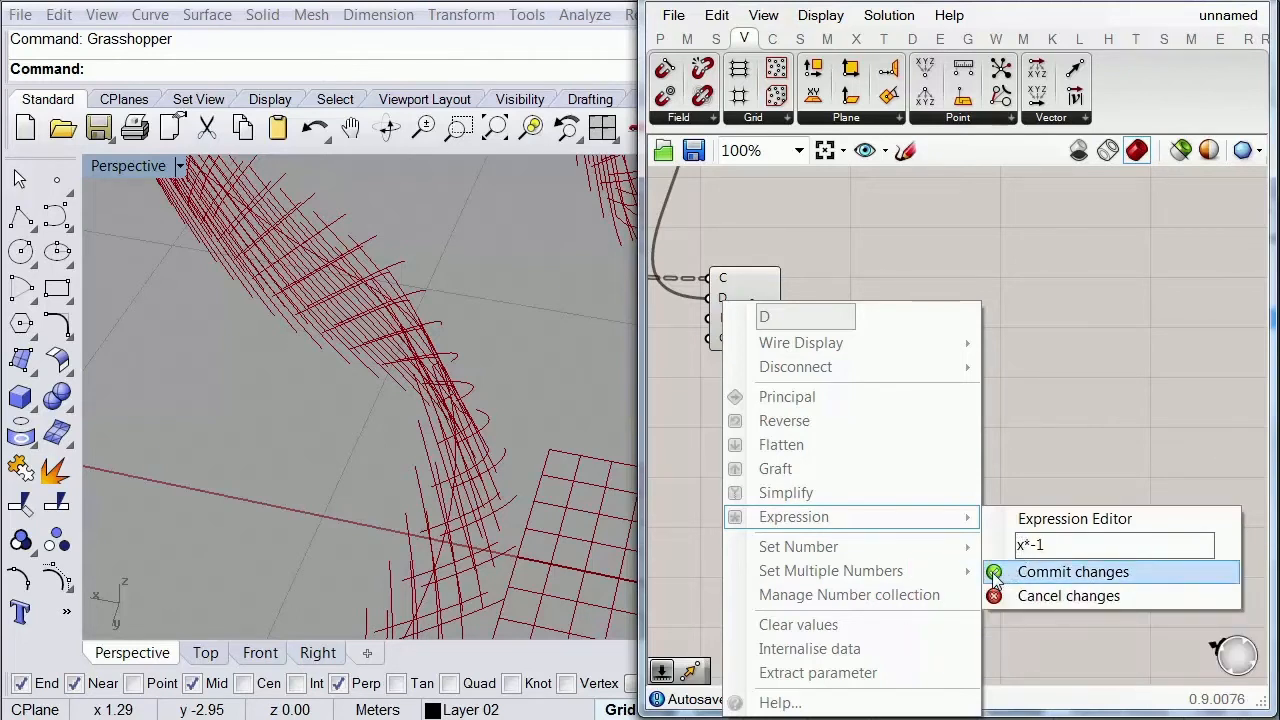
{"action": "left_click", "coordinate": [1060, 572]}
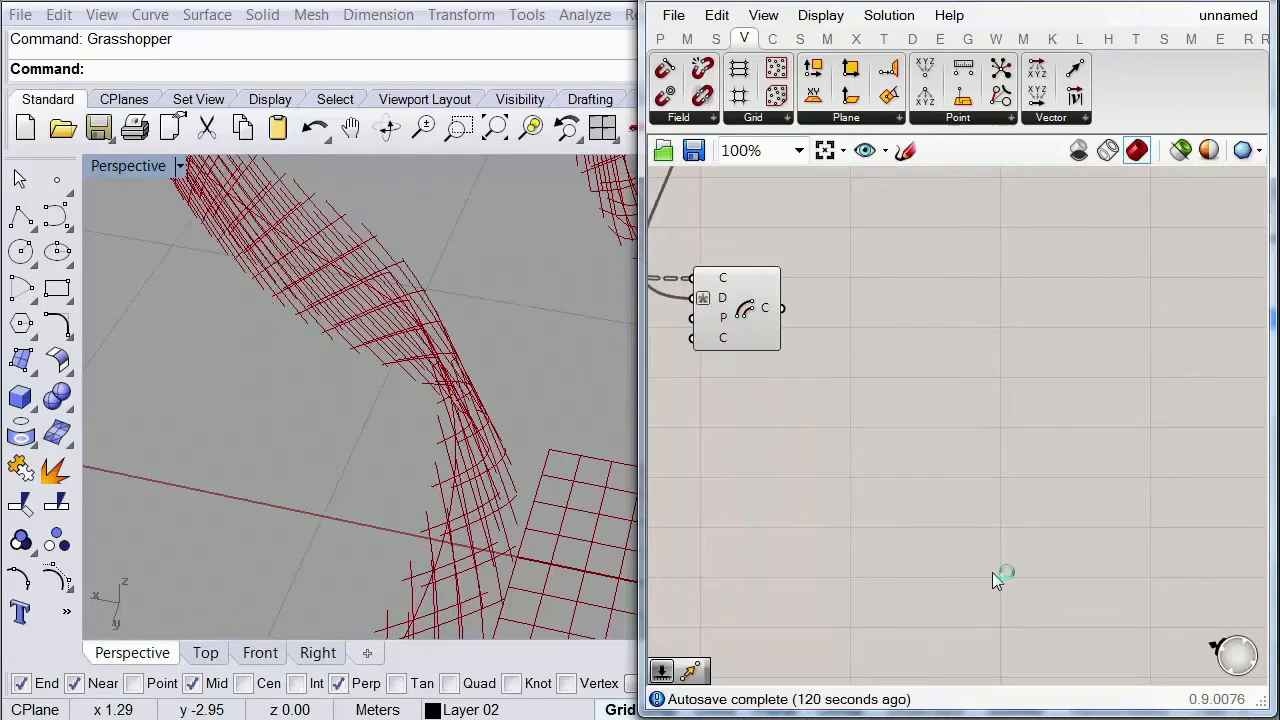
Step: Move both Offset components farther from the intersection components and line them up one above the other
{"action": "left_click_drag", "start_coordinate": [732, 323], "coordinate": [748, 319]}
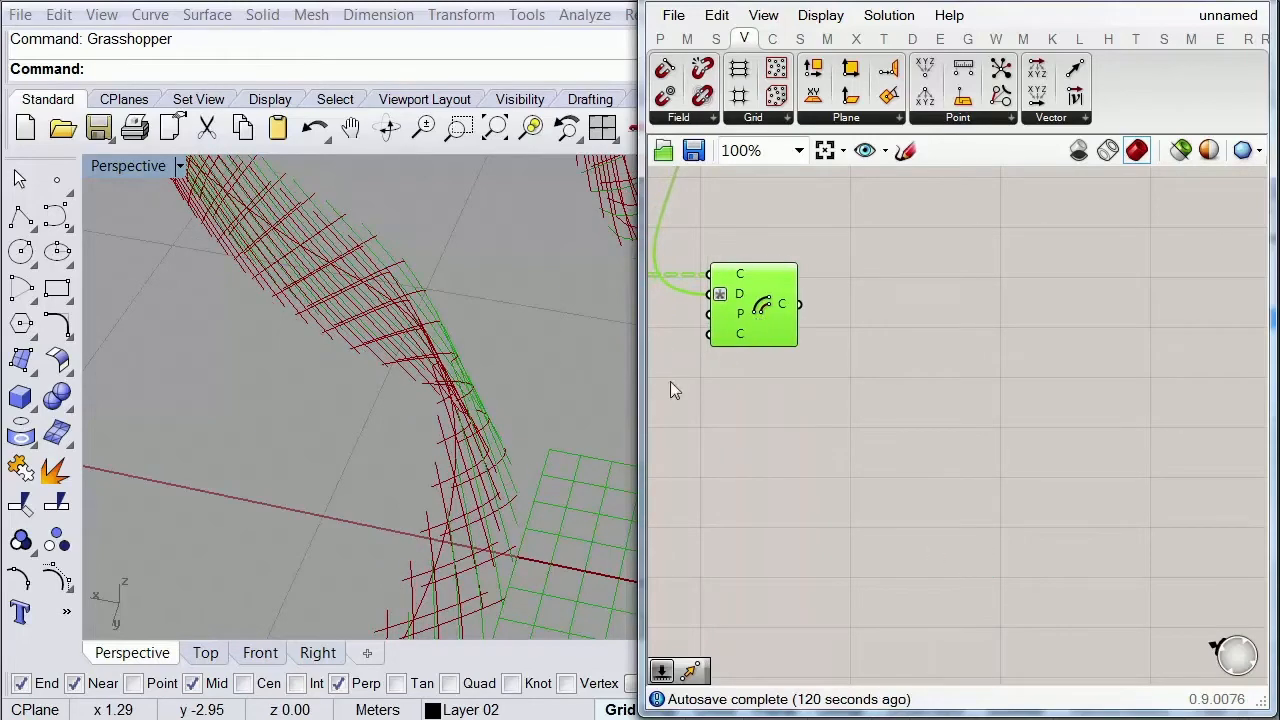
{"action": "mouse_move", "coordinate": [492, 462]}
{"action": "right_mouse_down"}
{"action": "mouse_move", "coordinate": [443, 462]}
{"action": "mouse_move", "coordinate": [480, 465]}
{"action": "right_mouse_up"}
{"action": "left_click_drag", "start_coordinate": [752, 316], "coordinate": [838, 333]}
{"action": "scroll", "coordinate": [838, 333], "scroll_direction": "down", "scroll_amount": 2}
{"action": "right_click_drag", "start_coordinate": [834, 258], "coordinate": [845, 338]}
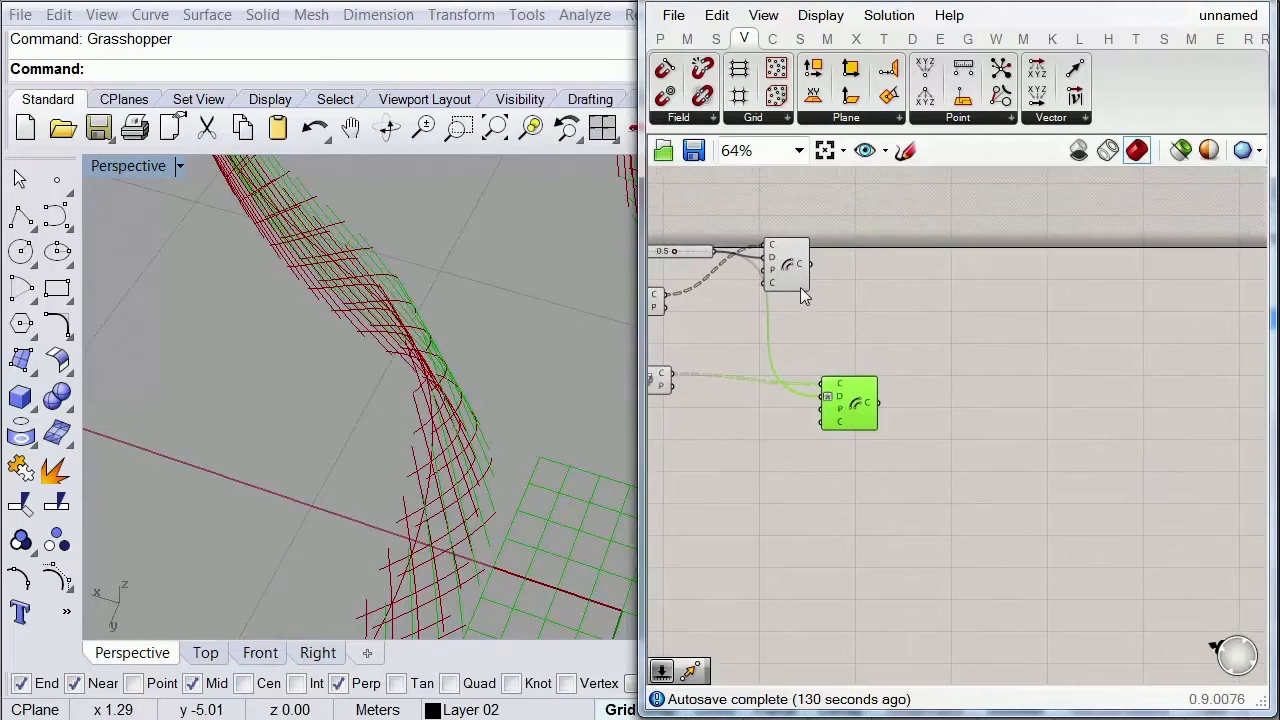
{"action": "left_click_drag", "start_coordinate": [793, 270], "coordinate": [848, 273]}
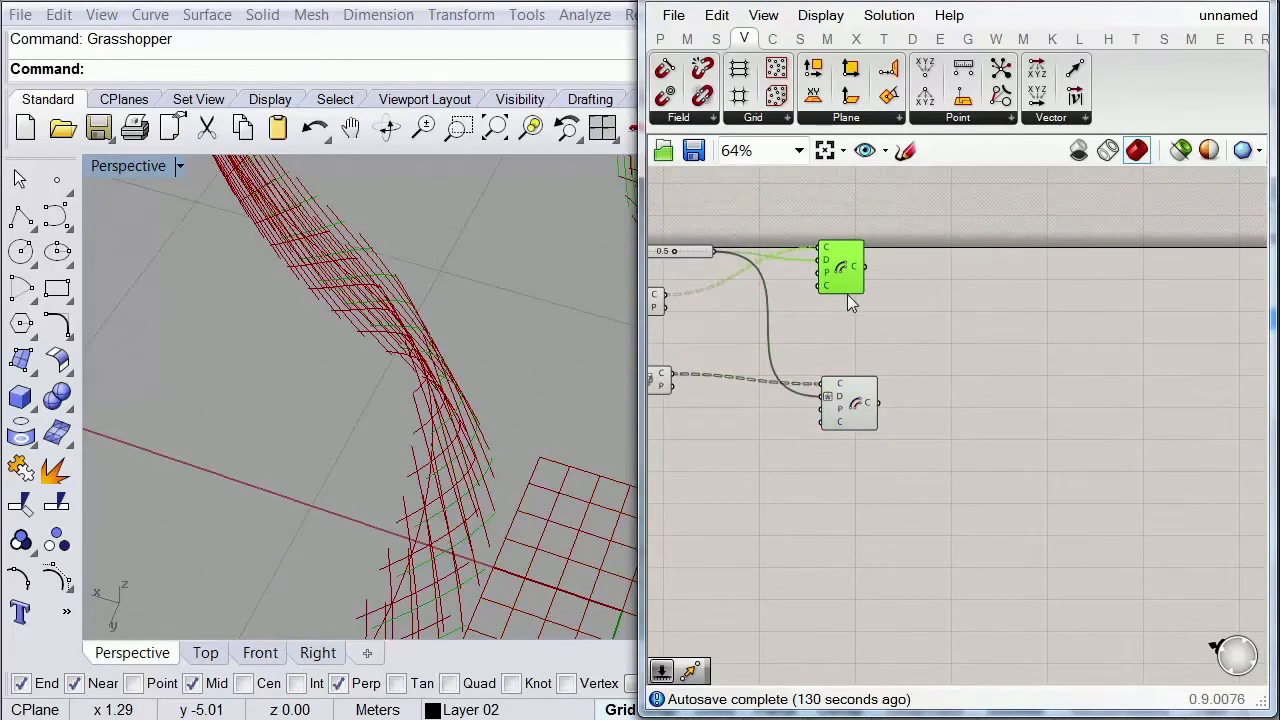
{"action": "left_click", "coordinate": [914, 346]}
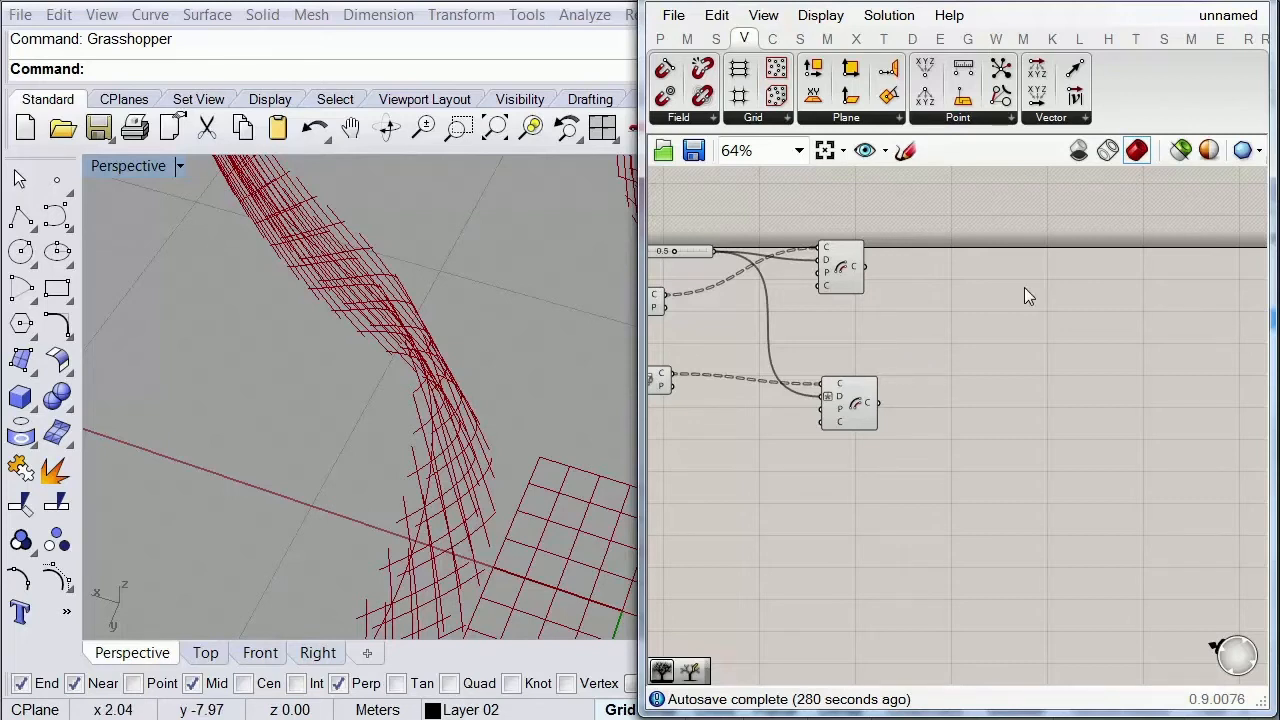
Step: Add a Loft component and connect the upper Brep | Brep intersection's curves output C to its curve input
{"action": "double_click", "coordinate": [972, 310]}
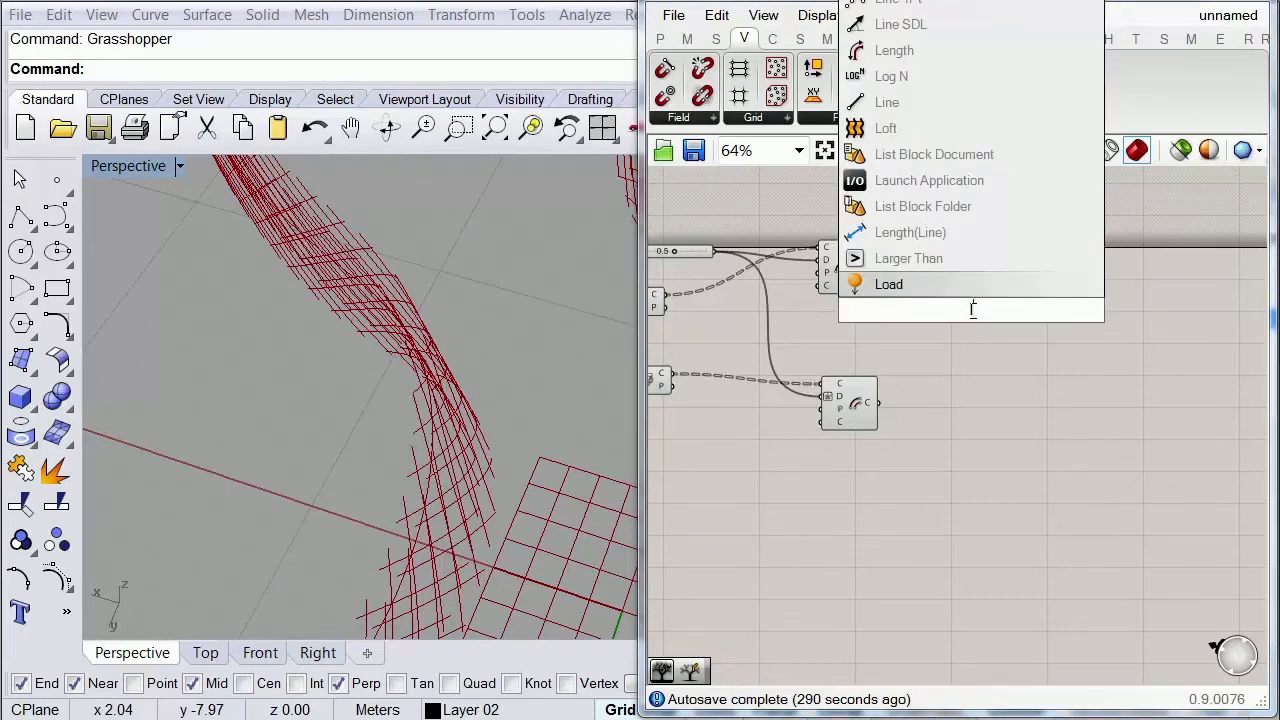
{"action": "type", "text": "loft"}
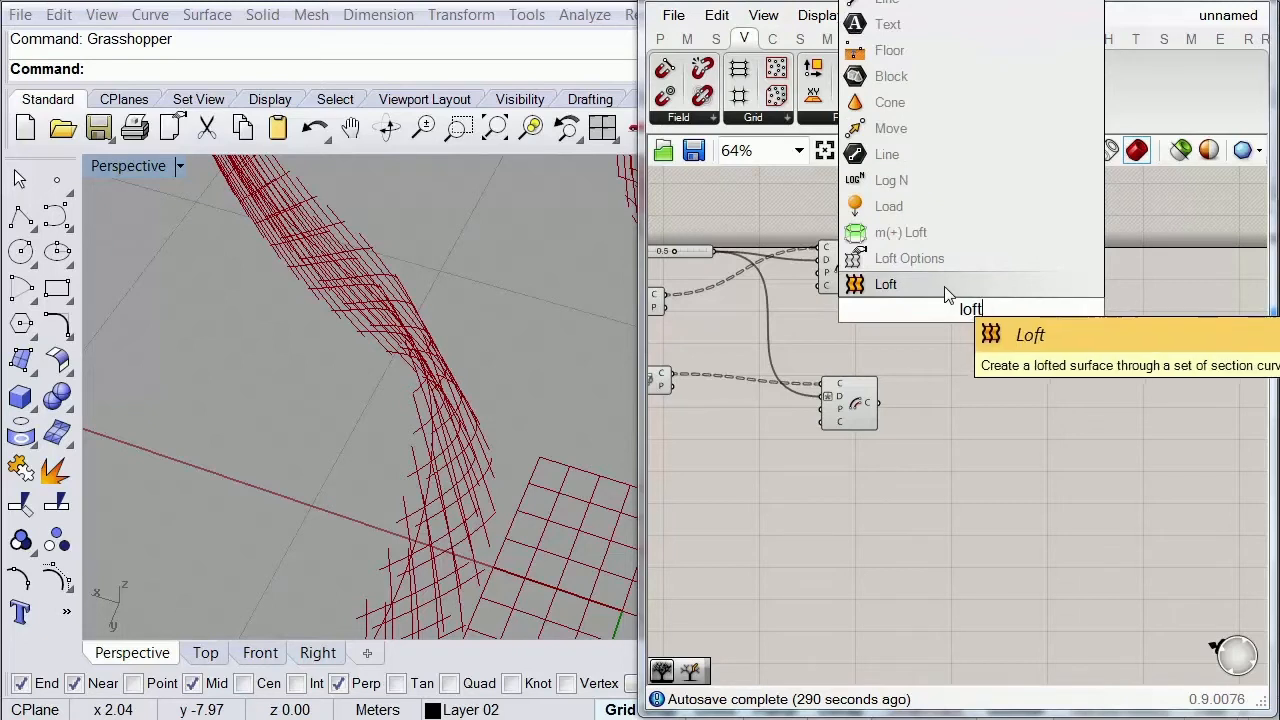
{"action": "key", "text": "Return"}
{"action": "right_click_drag", "start_coordinate": [891, 344], "coordinate": [1075, 430]}
{"action": "scroll", "coordinate": [970, 396], "scroll_direction": "up", "scroll_amount": 1}
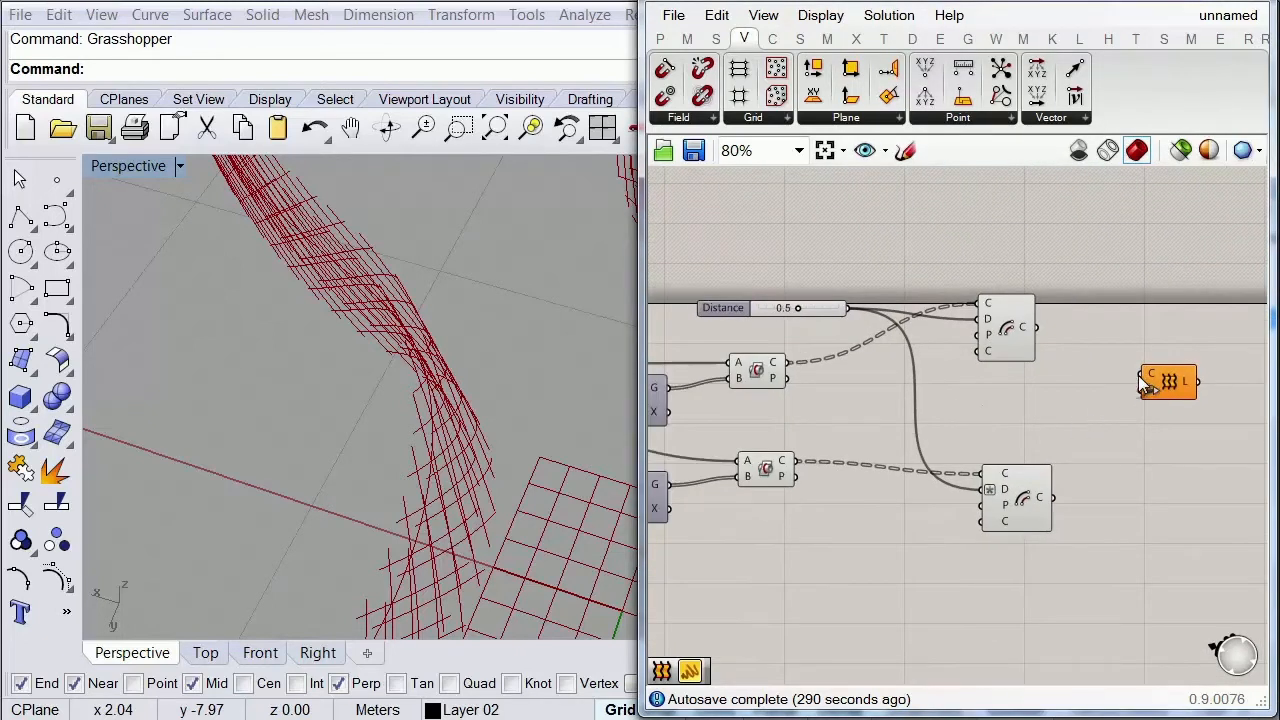
{"action": "left_click_drag", "start_coordinate": [1145, 385], "coordinate": [790, 364]}
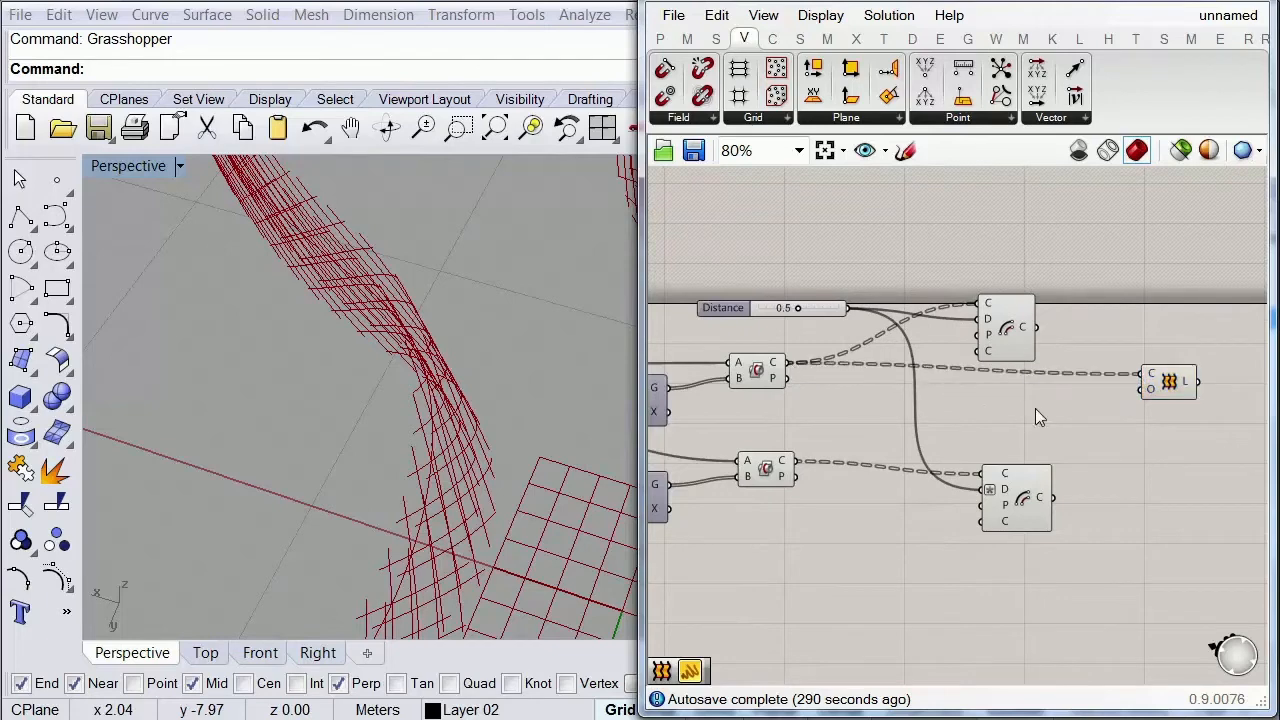
{"action": "right_click_drag", "start_coordinate": [1119, 430], "coordinate": [1079, 430]}
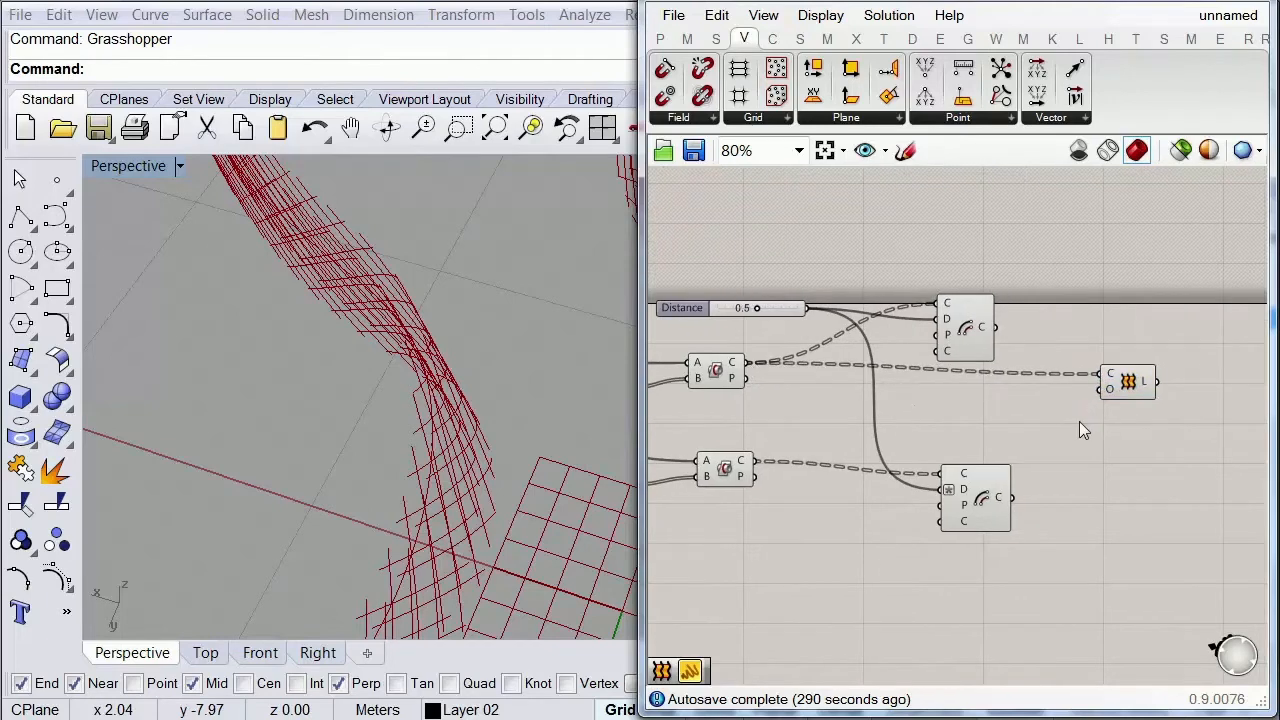
Step: Add a Panel and use it to compare the data paths of the upper intersection's curves and the upper Offset's output
{"action": "double_click", "coordinate": [1107, 278]}
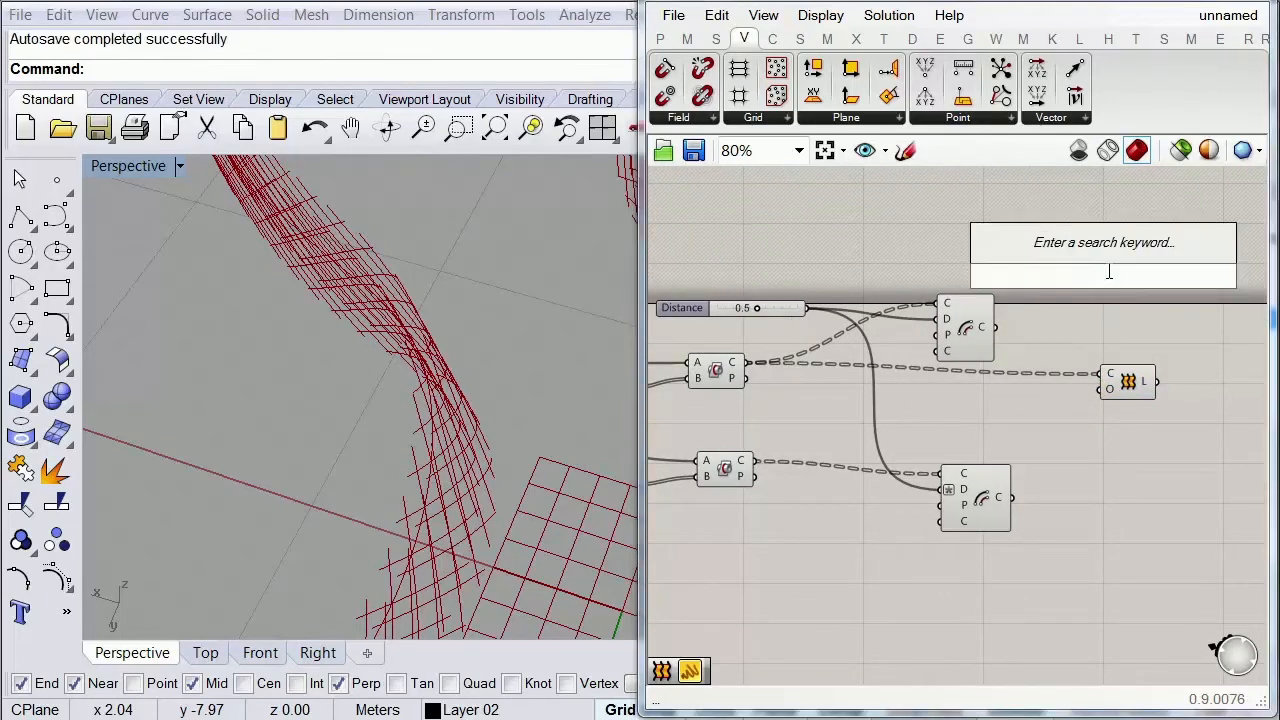
{"action": "type", "text": "pane"}
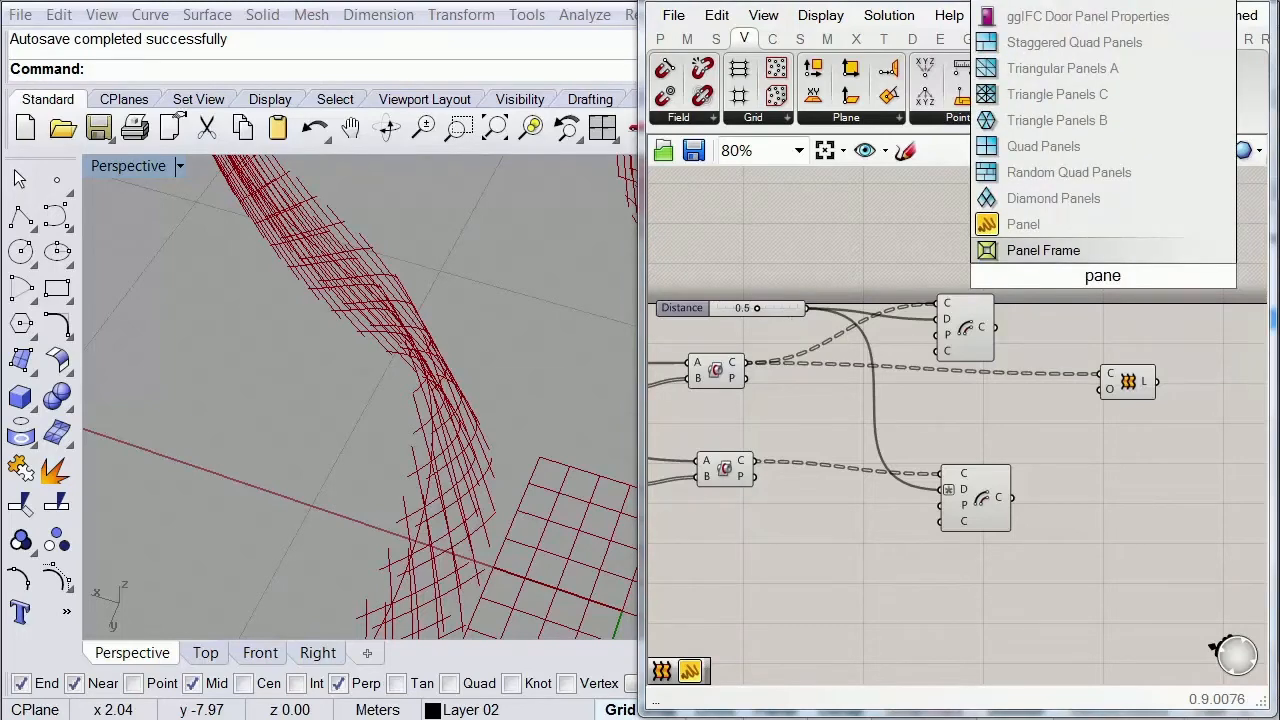
{"action": "left_click", "coordinate": [1060, 223]}
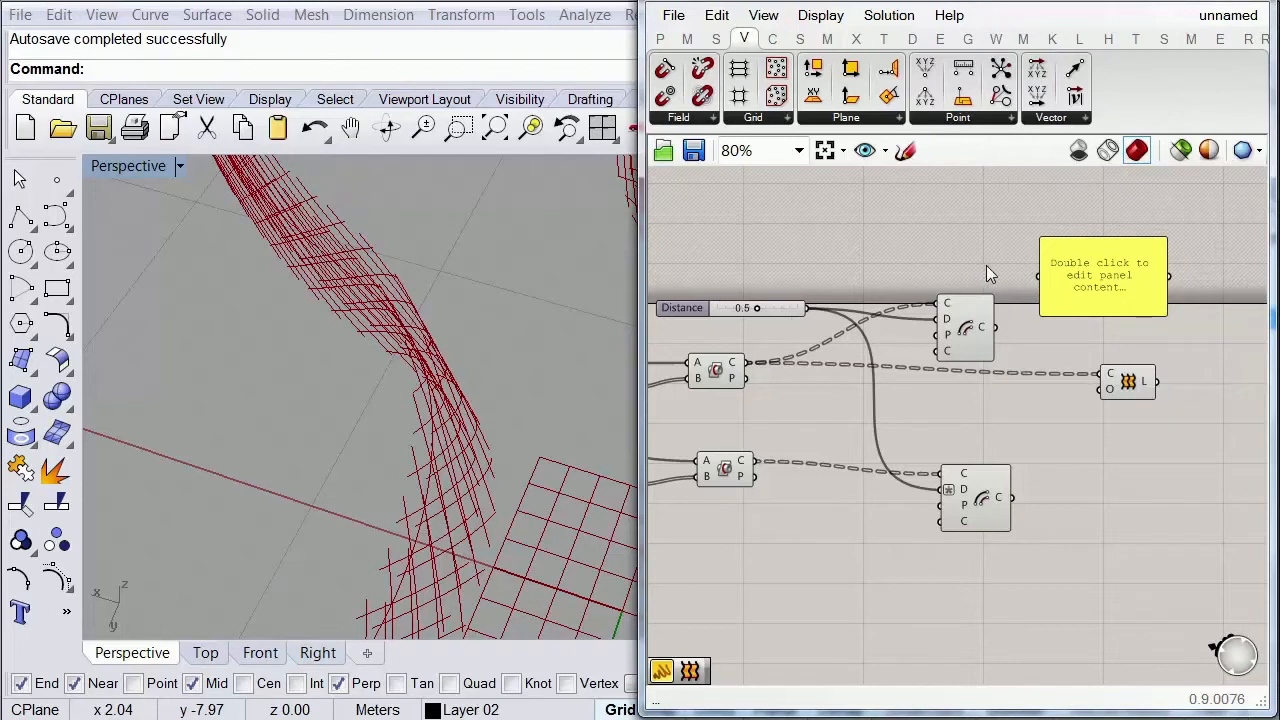
{"action": "left_click_drag", "start_coordinate": [1034, 278], "coordinate": [746, 363]}
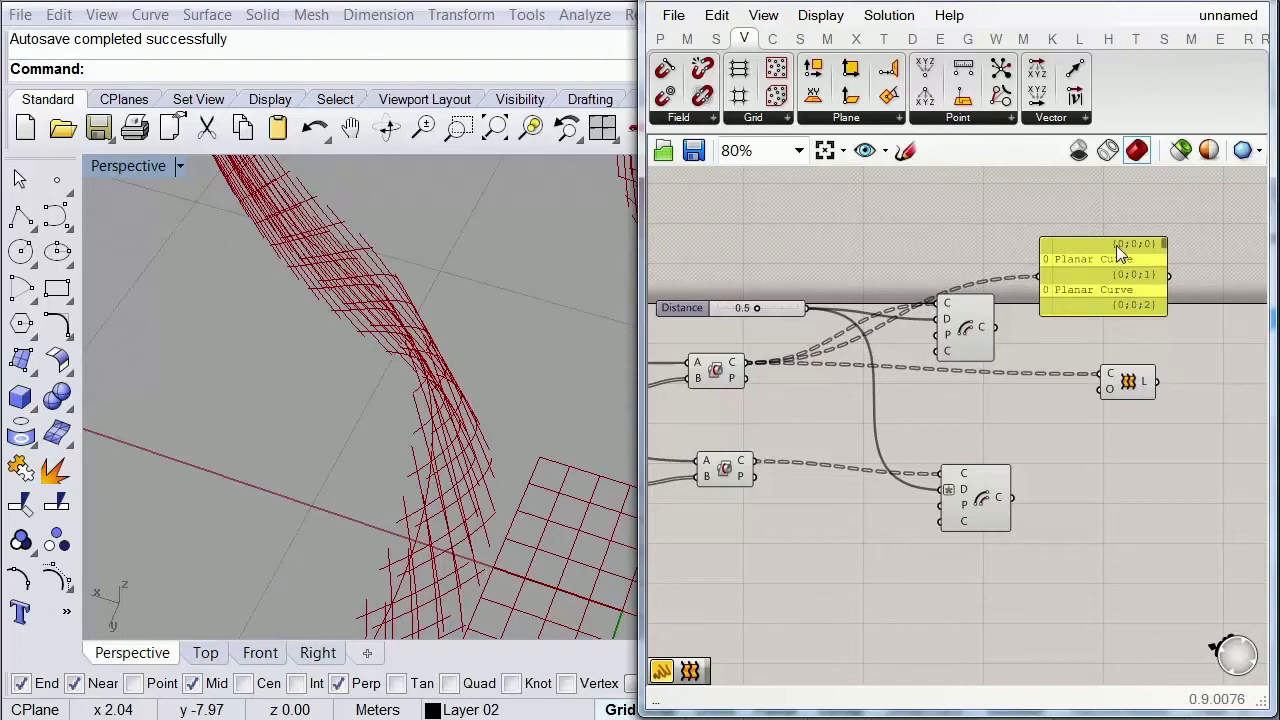
{"action": "right_click_drag", "start_coordinate": [973, 238], "coordinate": [921, 238]}
{"action": "left_click_drag", "start_coordinate": [983, 291], "coordinate": [943, 330]}
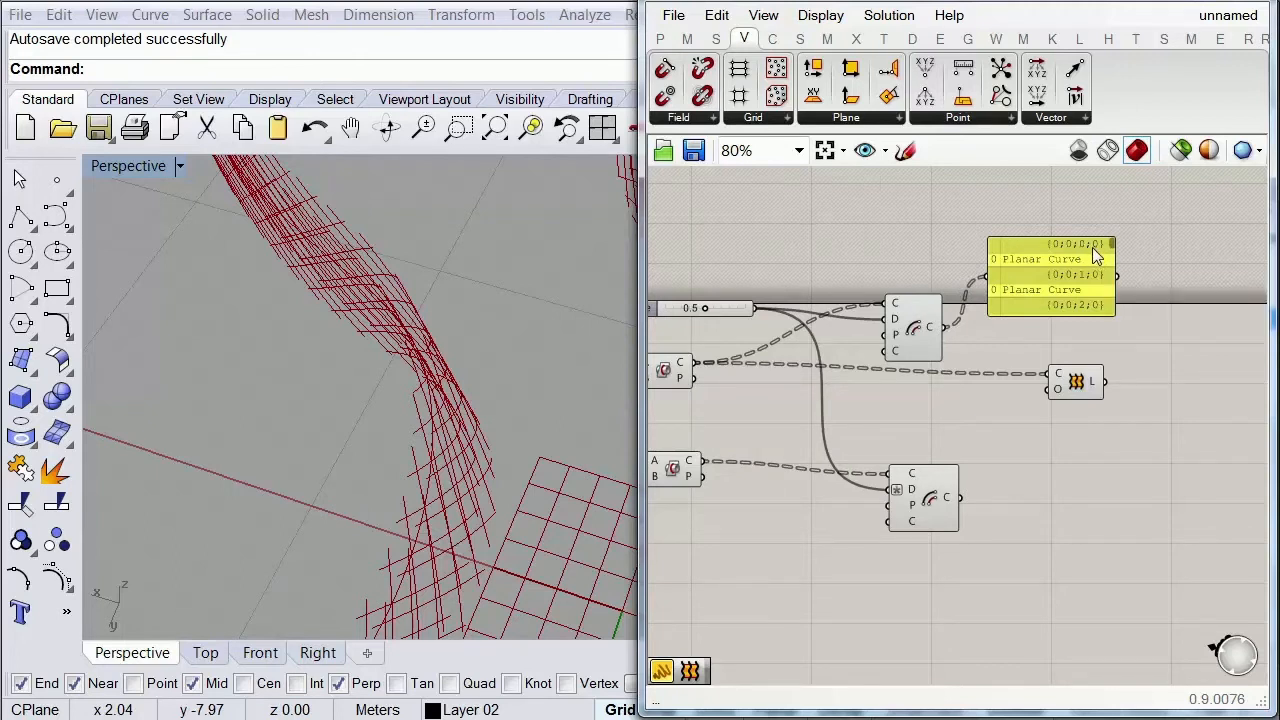
Step: Add a Shift Paths component, feed it the upper Offset's curves output, and connect its D output to the Panel
{"action": "double_click", "coordinate": [940, 229]}
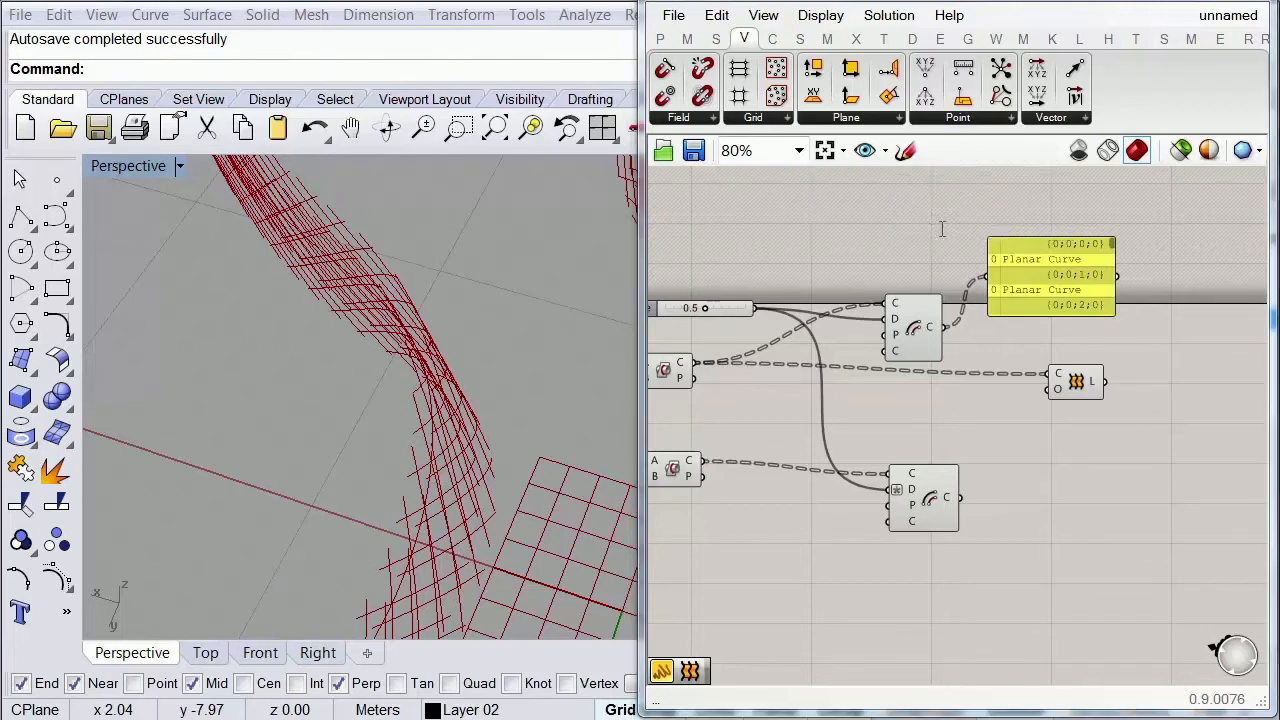
{"action": "type", "text": "shift"}
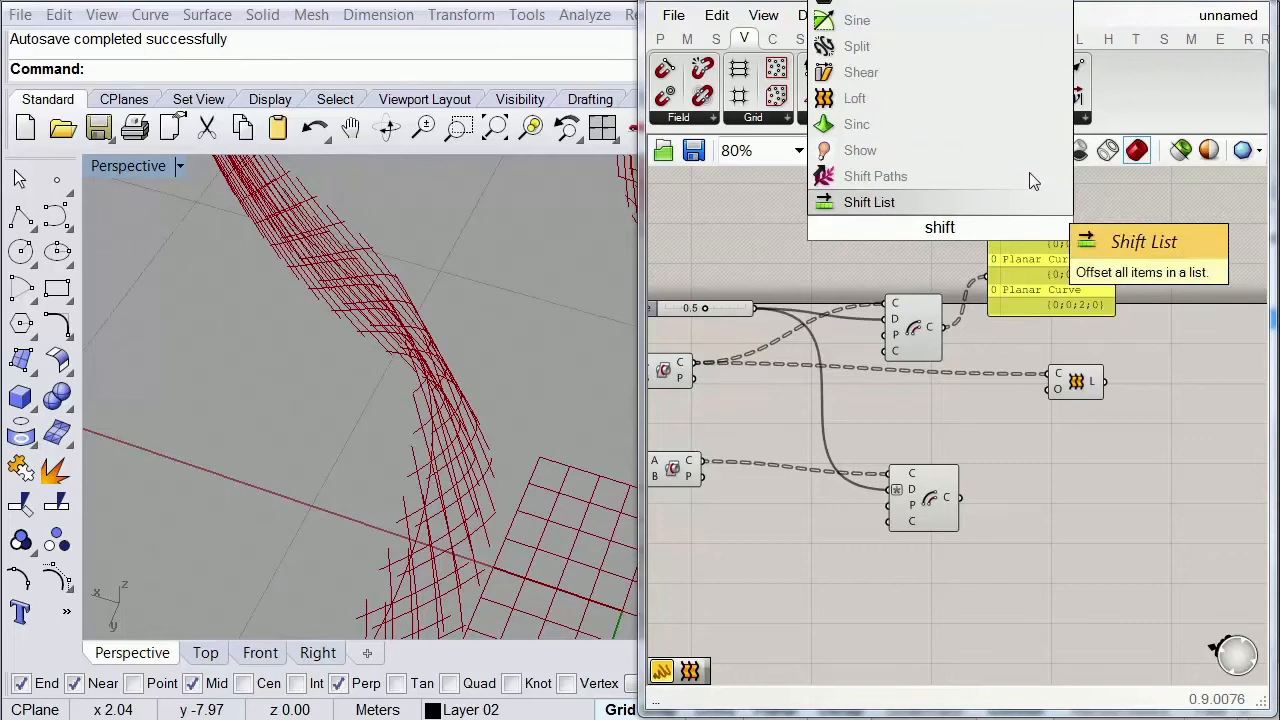
{"action": "left_click", "coordinate": [951, 177]}
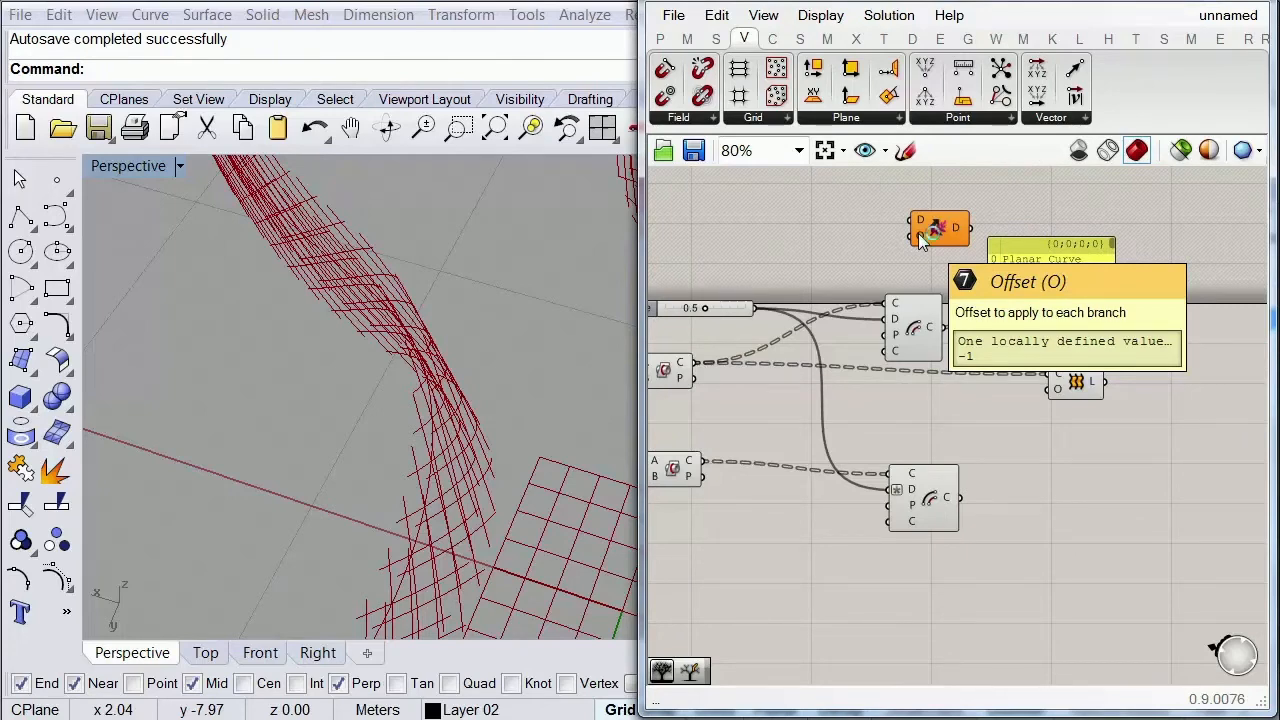
{"action": "left_click_drag", "start_coordinate": [907, 221], "coordinate": [946, 327]}
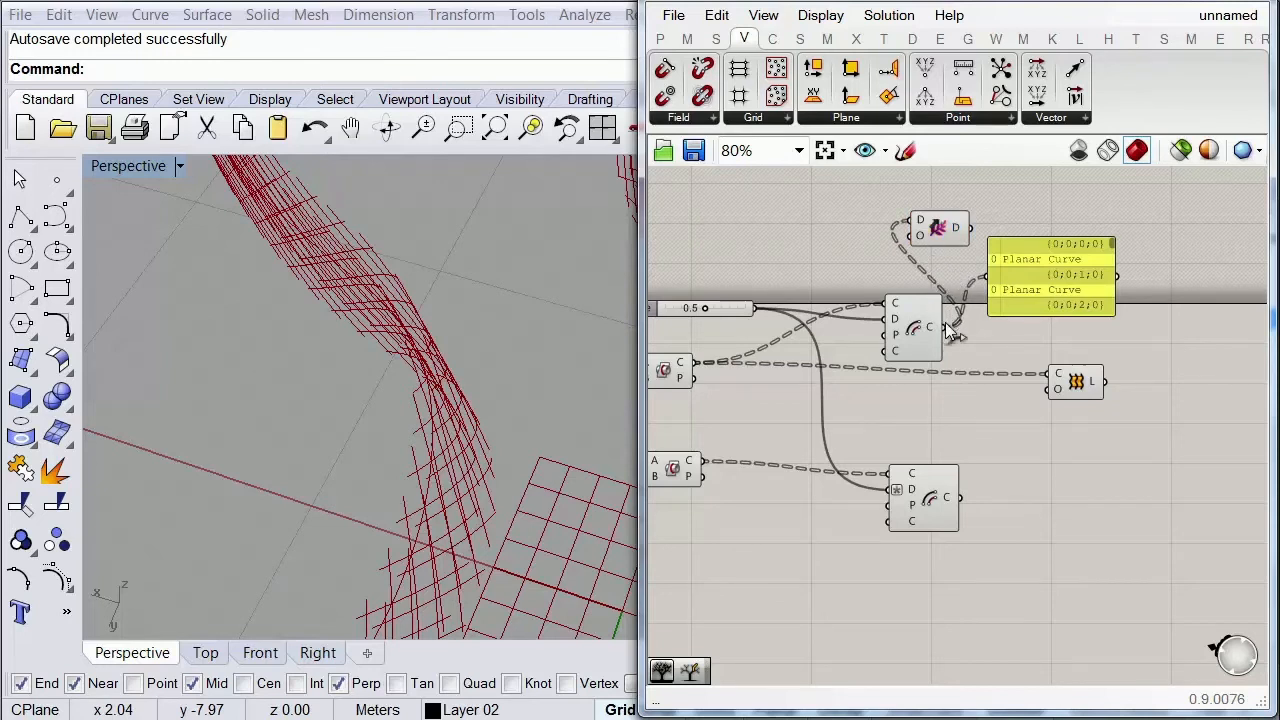
{"action": "left_click_drag", "start_coordinate": [1053, 278], "coordinate": [969, 228]}
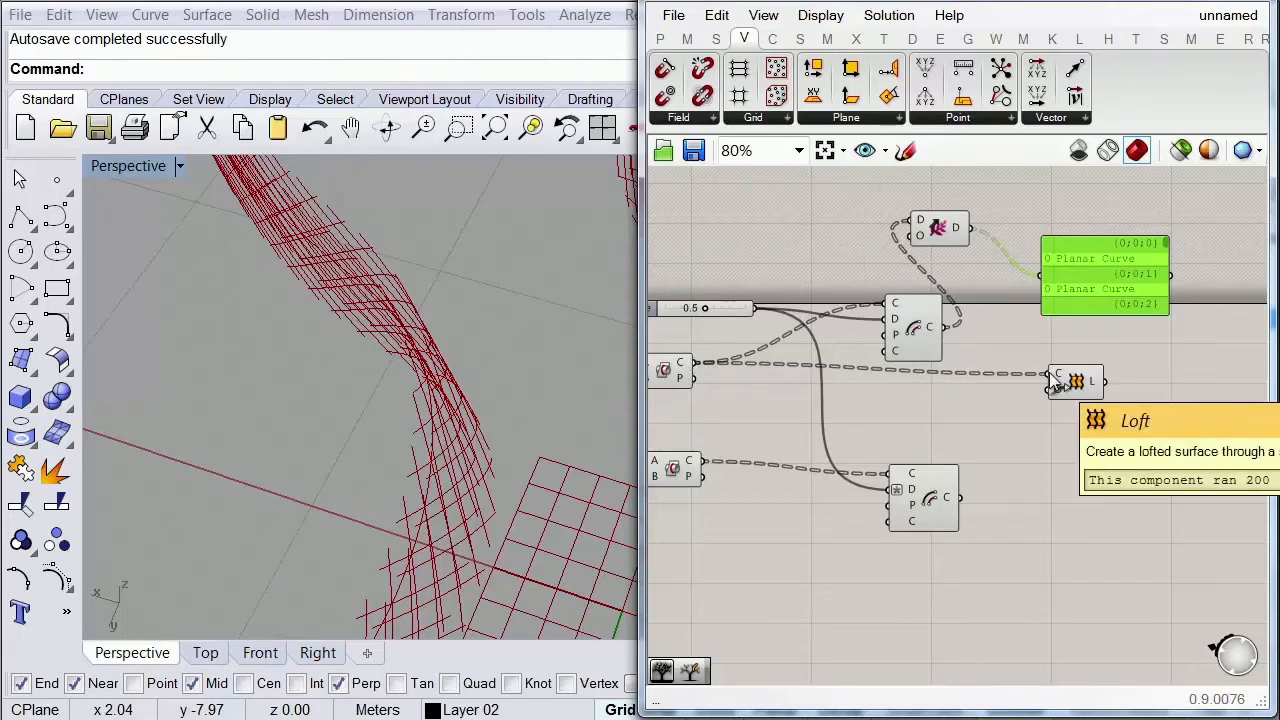
Step: Add the shifted upper offset curves to the upper Loft's curve input alongside the intersection curves, and inspect the lofted strips
{"action": "left_click_drag", "start_coordinate": [1051, 374], "coordinate": [977, 230], "text": "shift"}
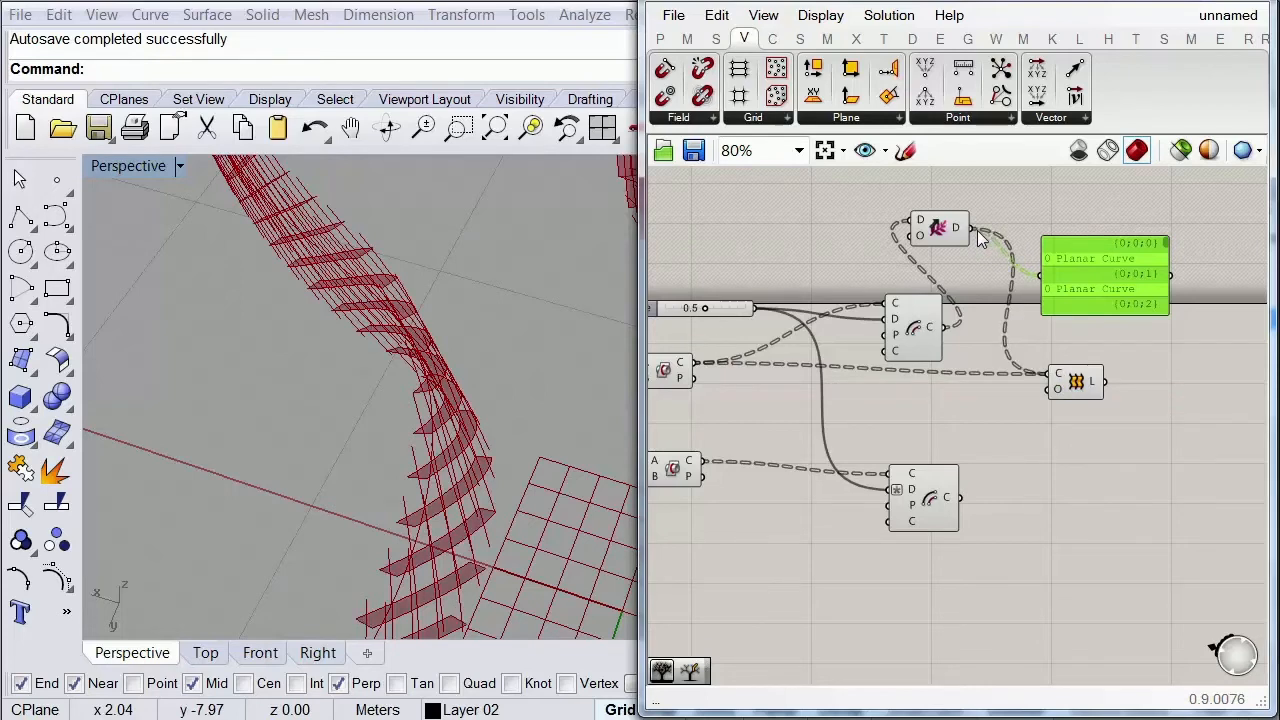
{"action": "right_click_drag", "start_coordinate": [316, 420], "coordinate": [382, 368]}
{"action": "scroll", "coordinate": [382, 368], "scroll_direction": "down", "scroll_amount": 9}
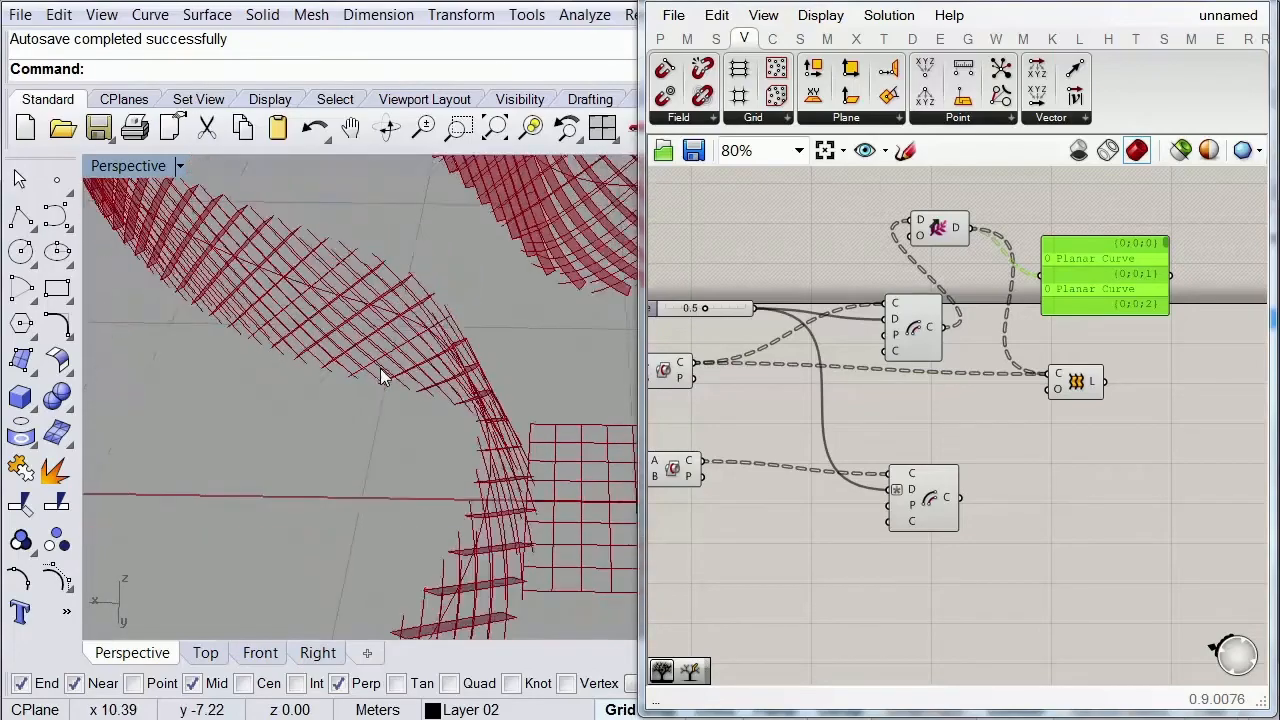
{"action": "mouse_move", "coordinate": [382, 439]}
{"action": "right_mouse_down"}
{"action": "mouse_move", "coordinate": [401, 356]}
{"action": "mouse_move", "coordinate": [375, 413]}
{"action": "mouse_move", "coordinate": [423, 443]}
{"action": "mouse_move", "coordinate": [392, 459]}
{"action": "right_mouse_up"}
{"action": "scroll", "coordinate": [363, 465], "scroll_direction": "up", "scroll_amount": 3}
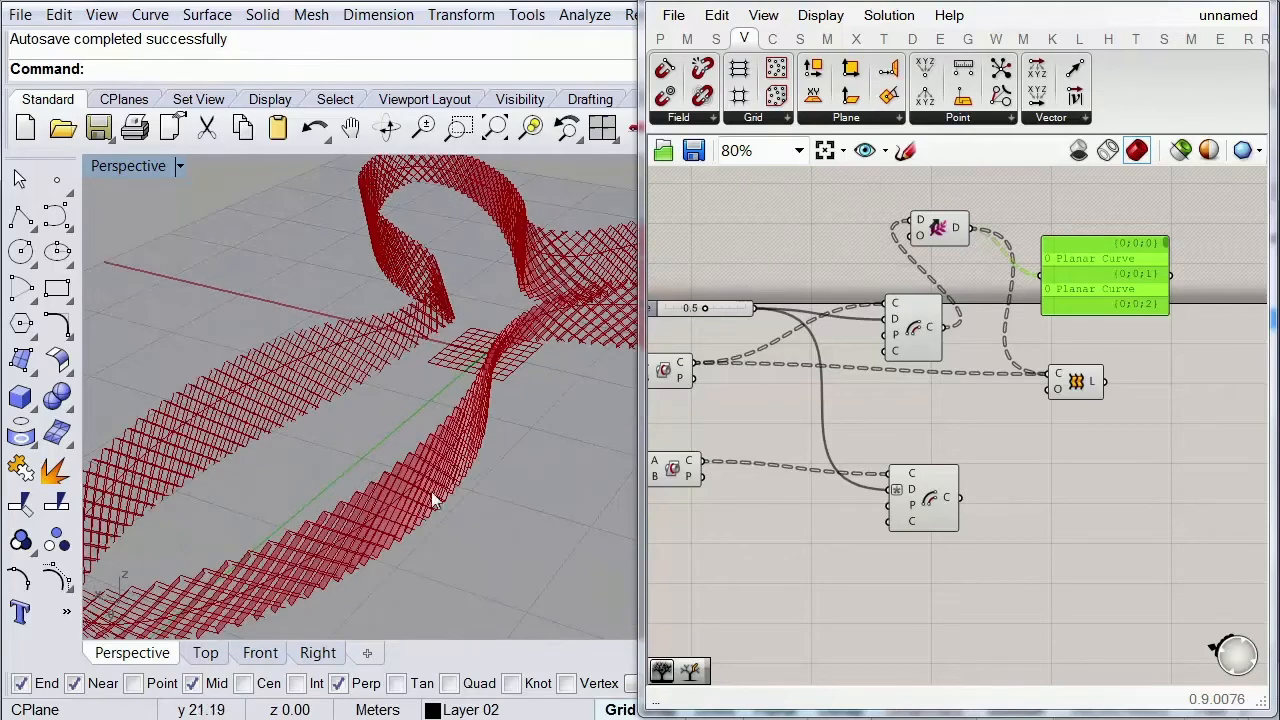
Step: Add a second Shift Paths component beside the lower Offset and connect the Offset's curves output C to its D input
{"action": "double_click", "coordinate": [1025, 519]}
{"action": "type", "text": "sh"}
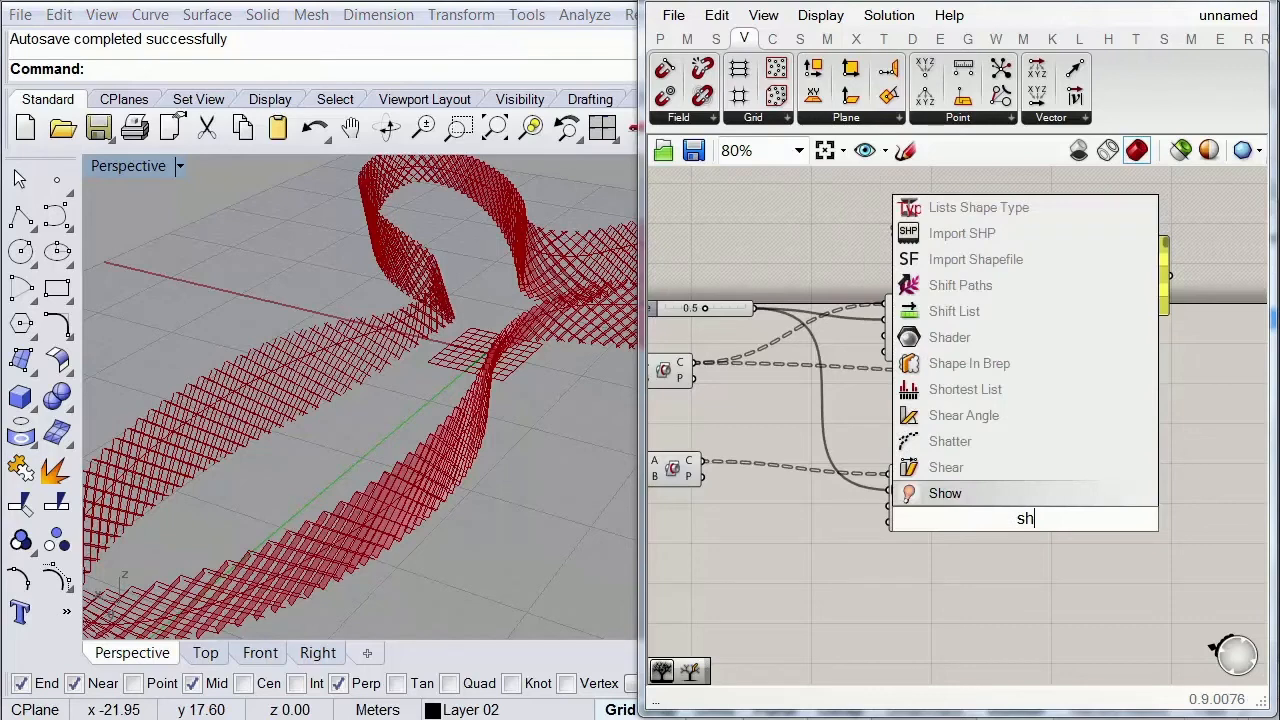
{"action": "key", "text": "BackSpace"}
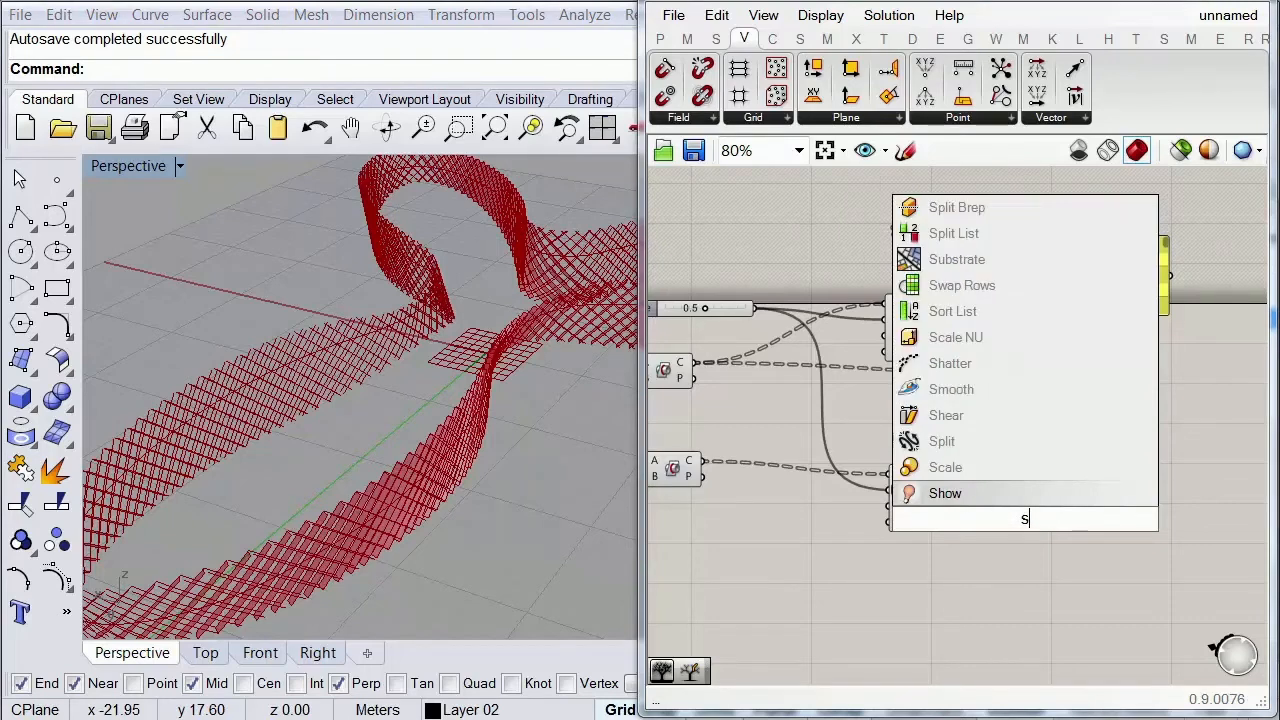
{"action": "type", "text": "hit"}
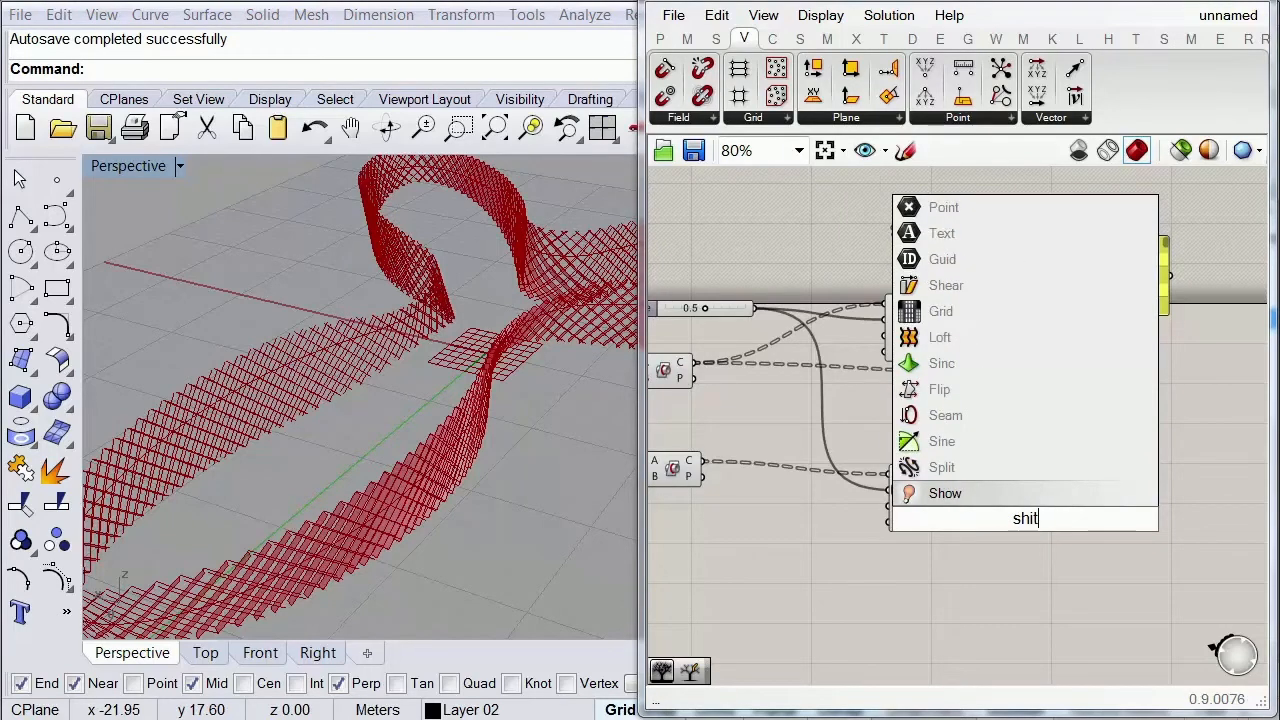
{"action": "key", "text": "BackSpace"}
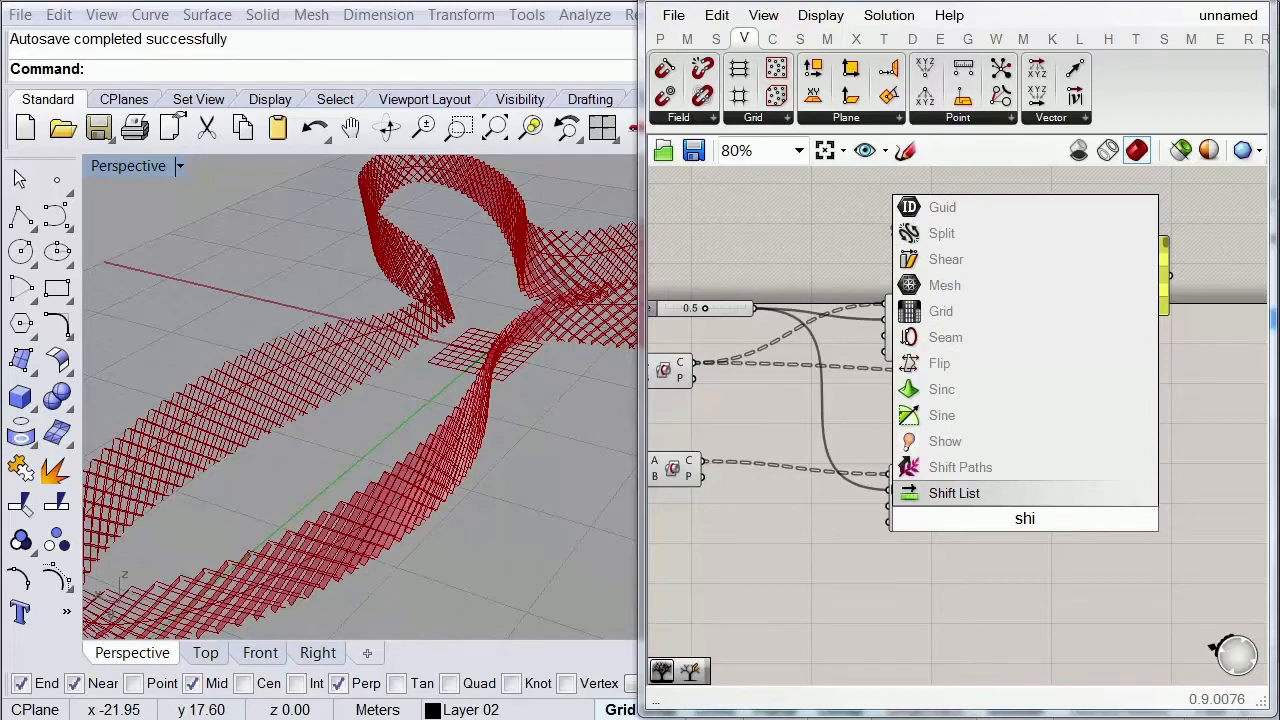
{"action": "left_click", "coordinate": [1031, 466]}
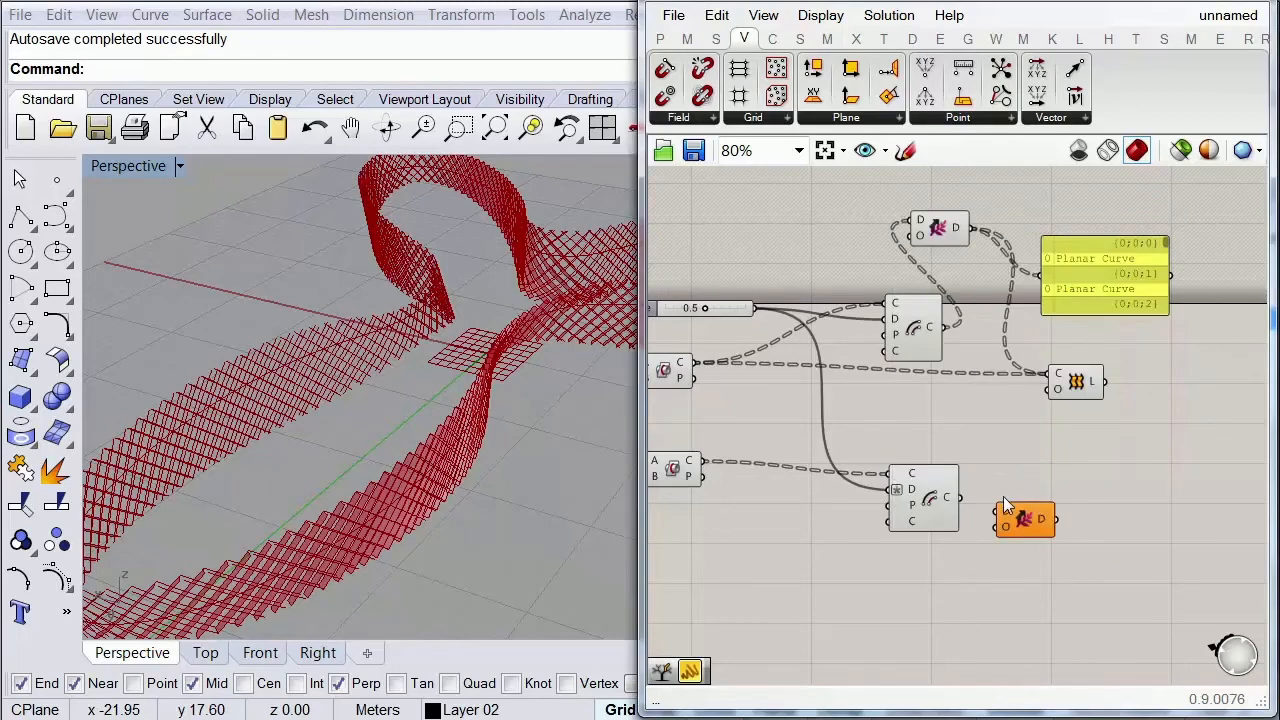
{"action": "left_click_drag", "start_coordinate": [1001, 513], "coordinate": [961, 497]}
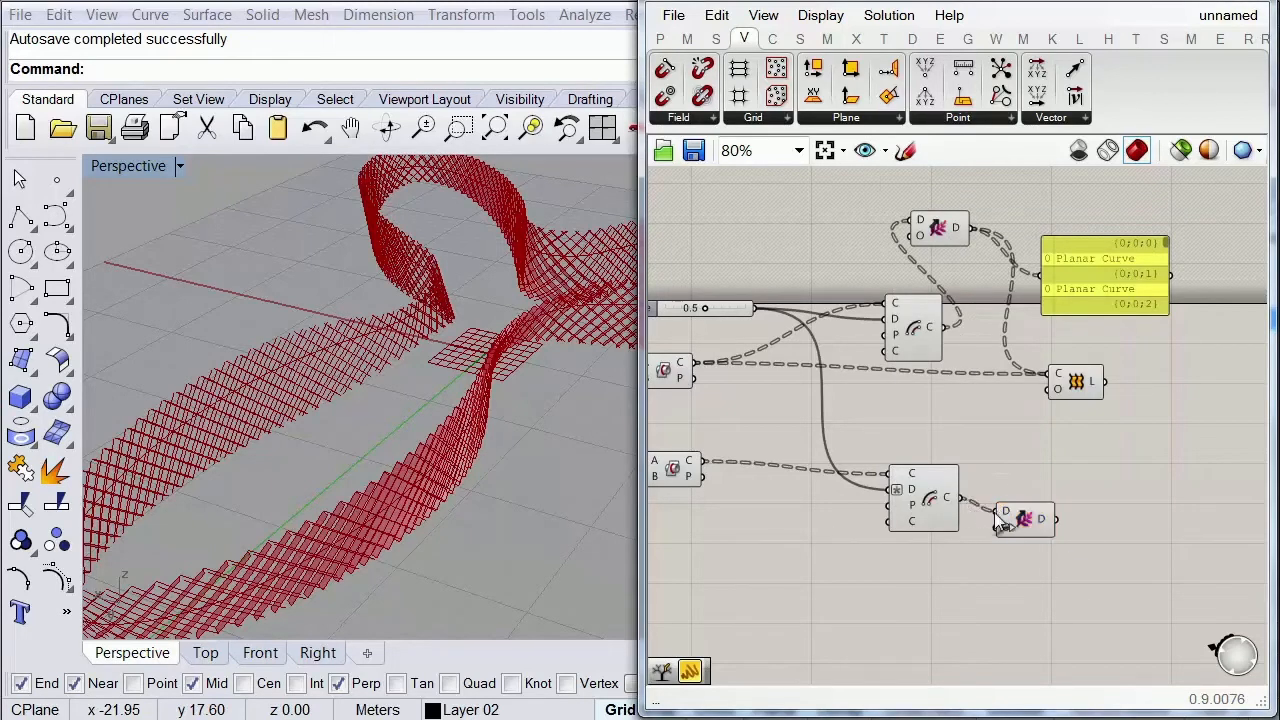
{"action": "left_click_drag", "start_coordinate": [1026, 525], "coordinate": [1021, 518]}
{"action": "key", "text": "Delete"}
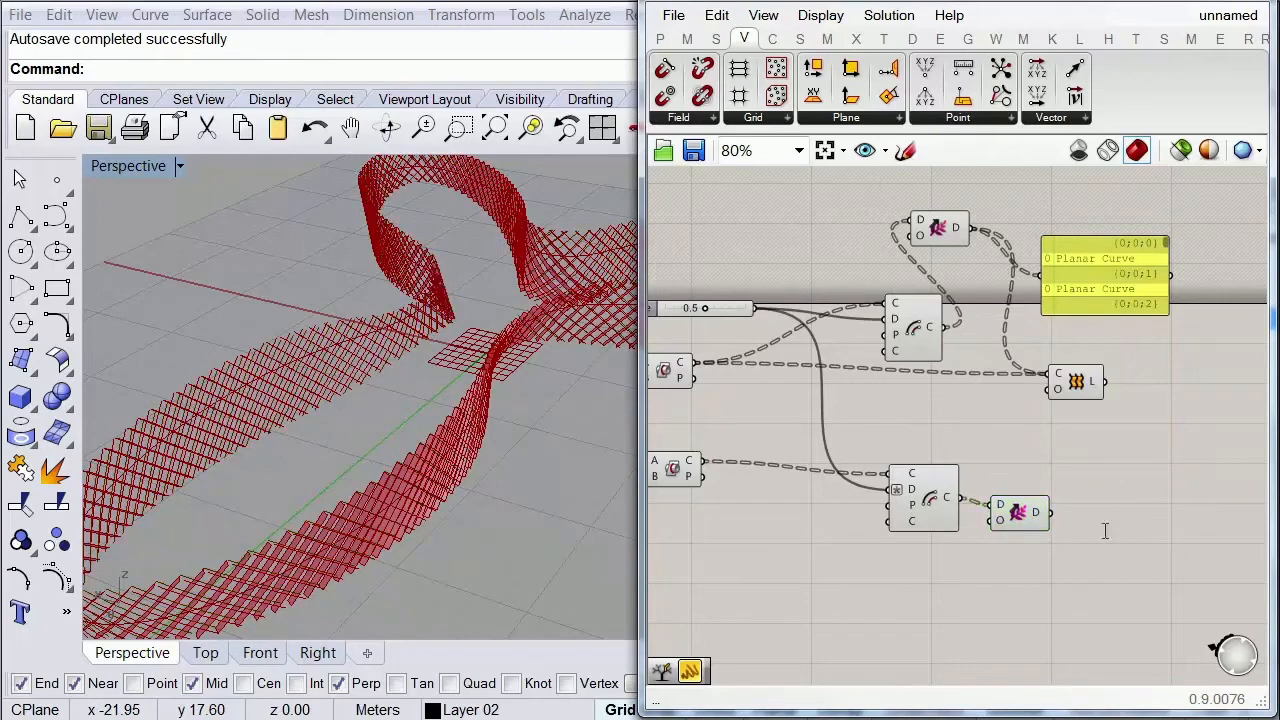
Step: Add a Loft fed by the lower intersection's curves and the lower Shift Paths output, and align the upper Loft above it
{"action": "double_click", "coordinate": [1105, 530]}
{"action": "type", "text": "lof"}
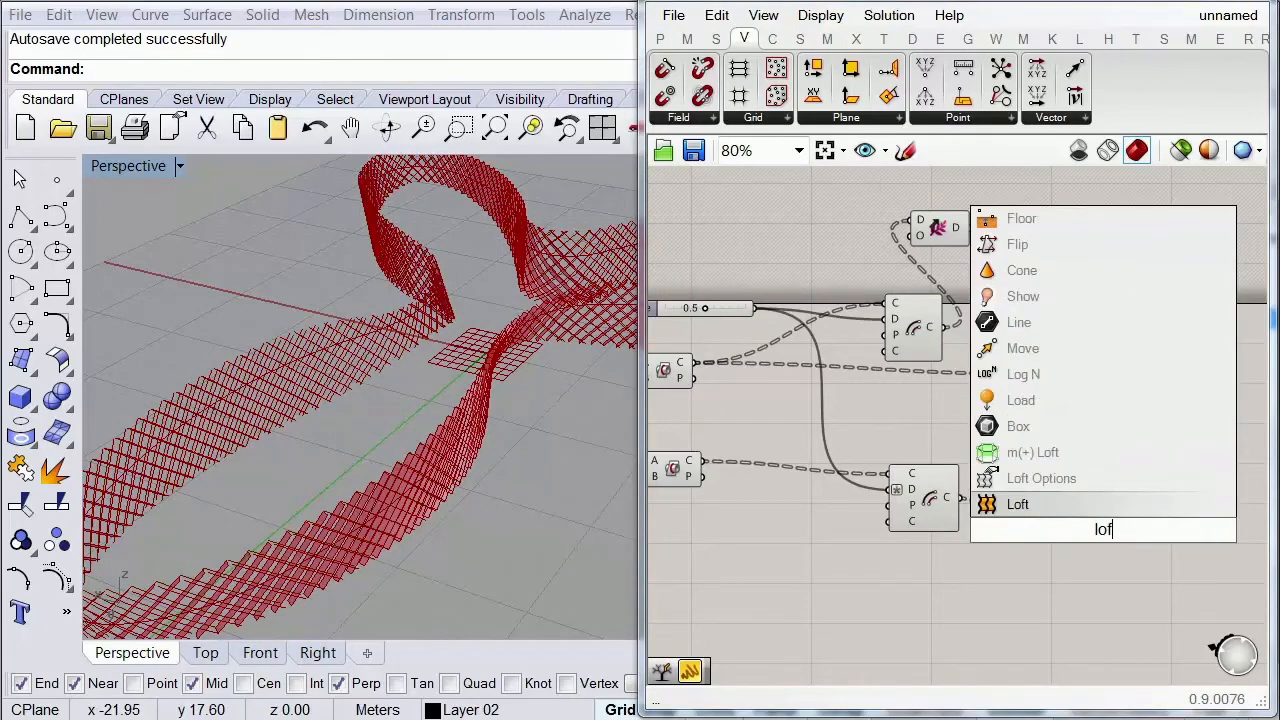
{"action": "left_click", "coordinate": [1075, 510]}
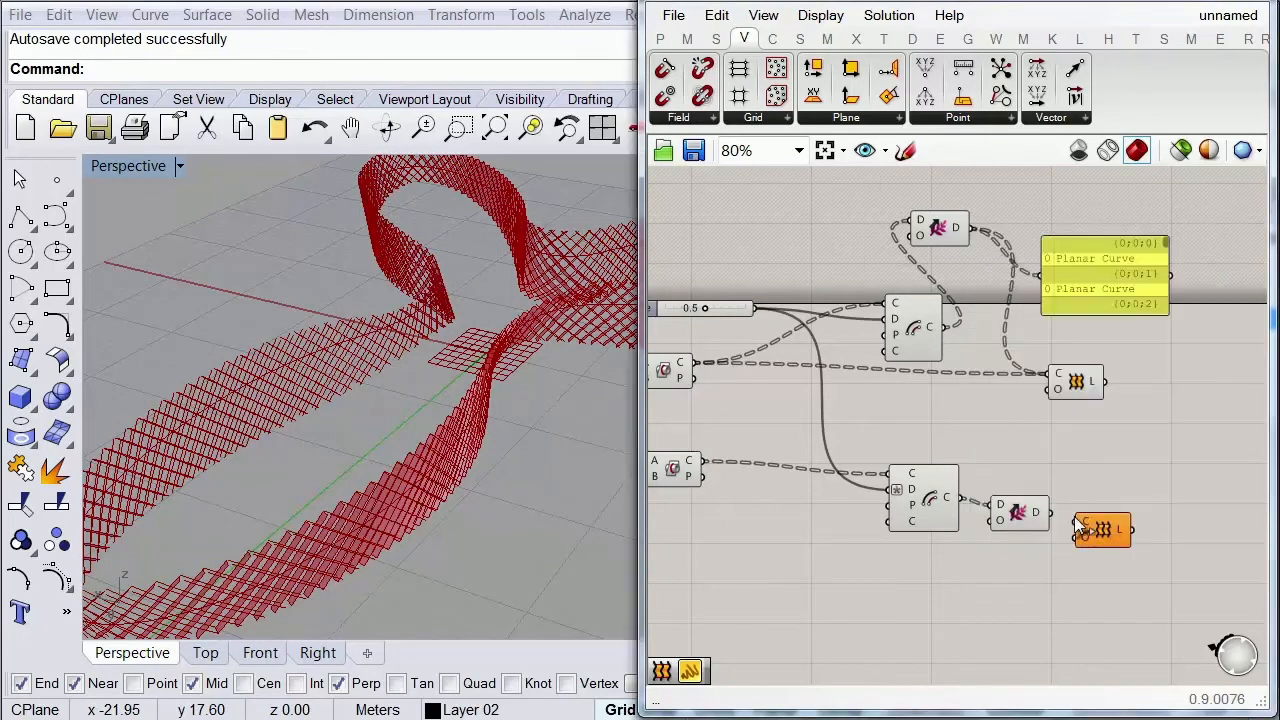
{"action": "left_click_drag", "start_coordinate": [1080, 524], "coordinate": [1049, 512]}
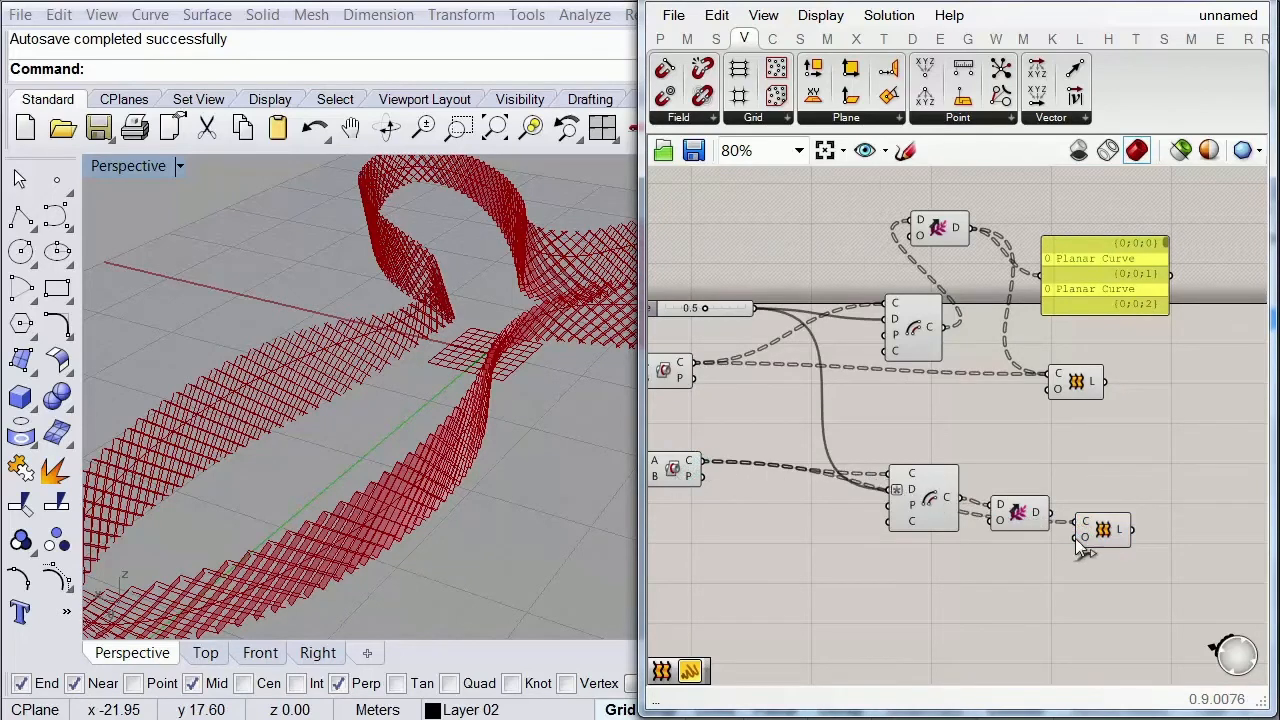
{"action": "left_click_drag", "start_coordinate": [1103, 535], "coordinate": [1129, 497]}
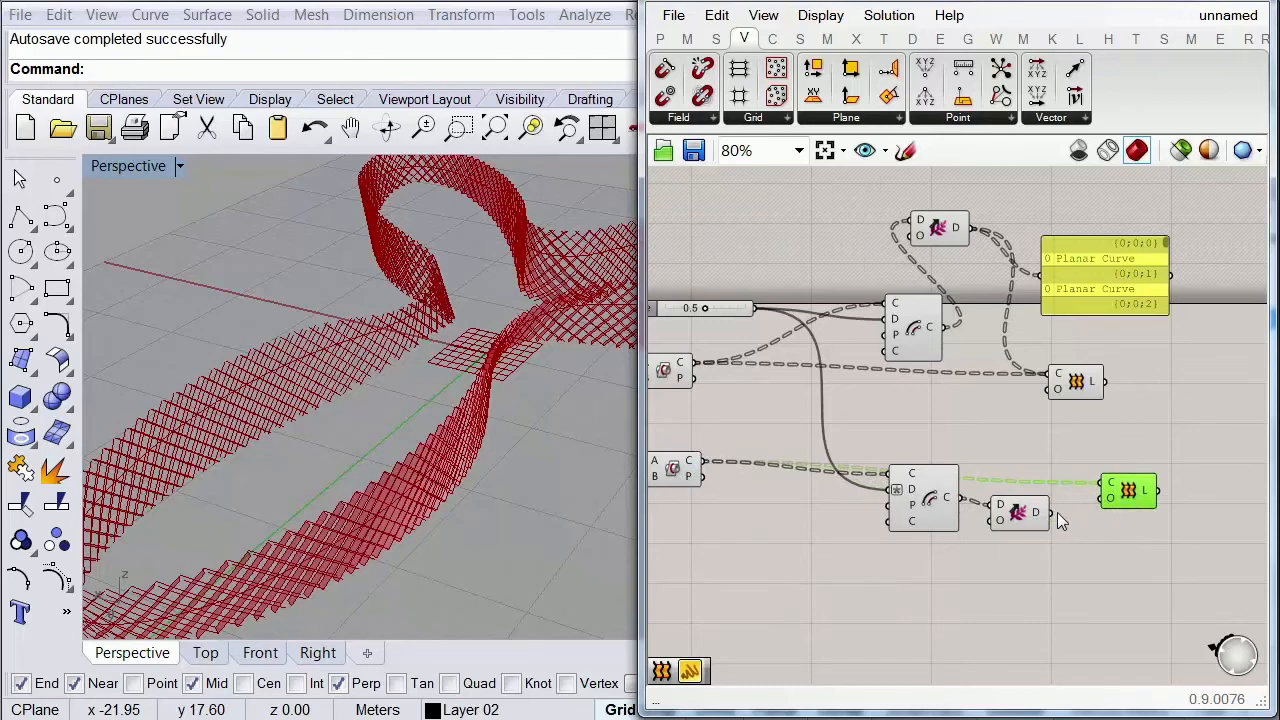
{"action": "left_click_drag", "start_coordinate": [1060, 516], "coordinate": [1104, 486]}
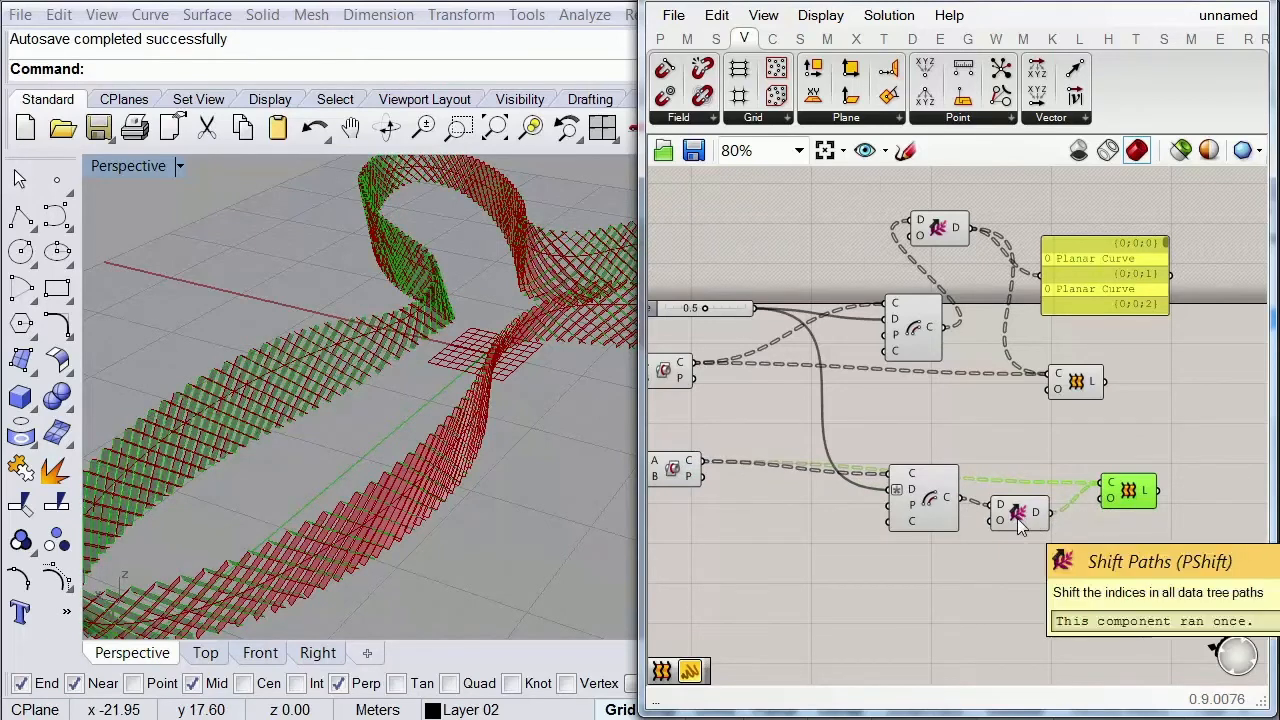
{"action": "left_click", "coordinate": [1080, 572]}
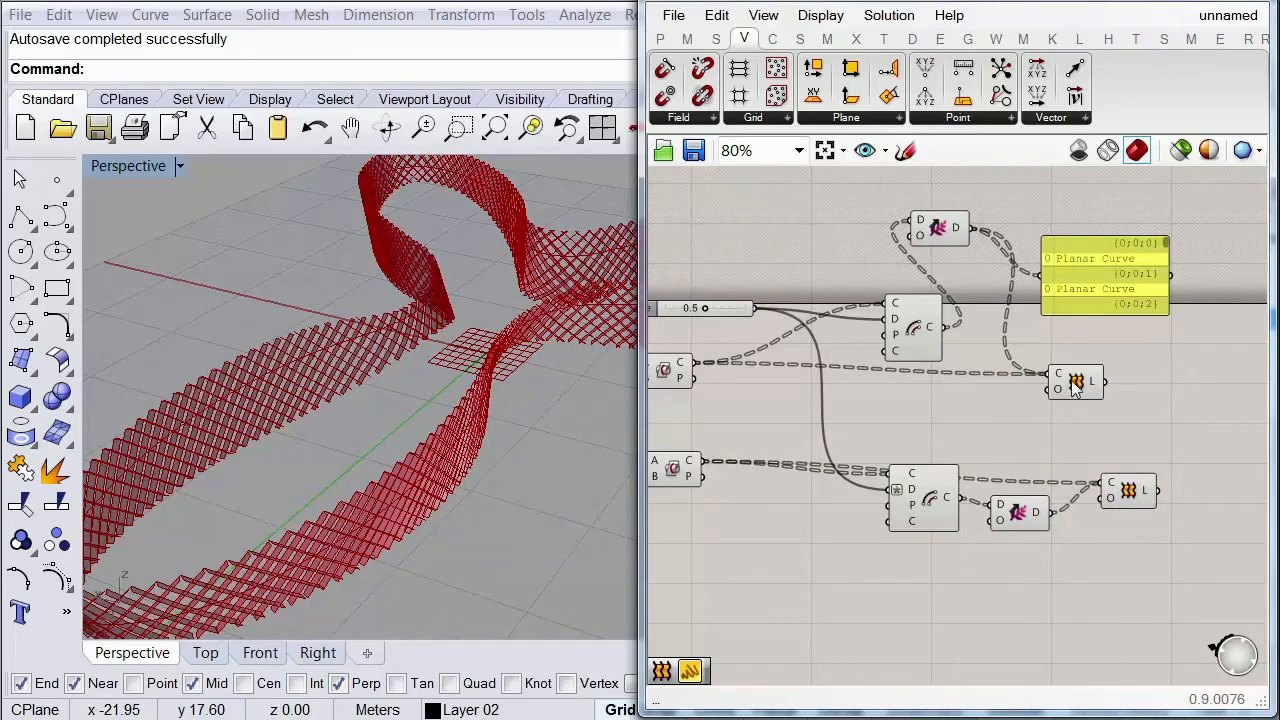
{"action": "left_click_drag", "start_coordinate": [1075, 388], "coordinate": [1135, 385]}
{"action": "left_click", "coordinate": [1105, 439]}
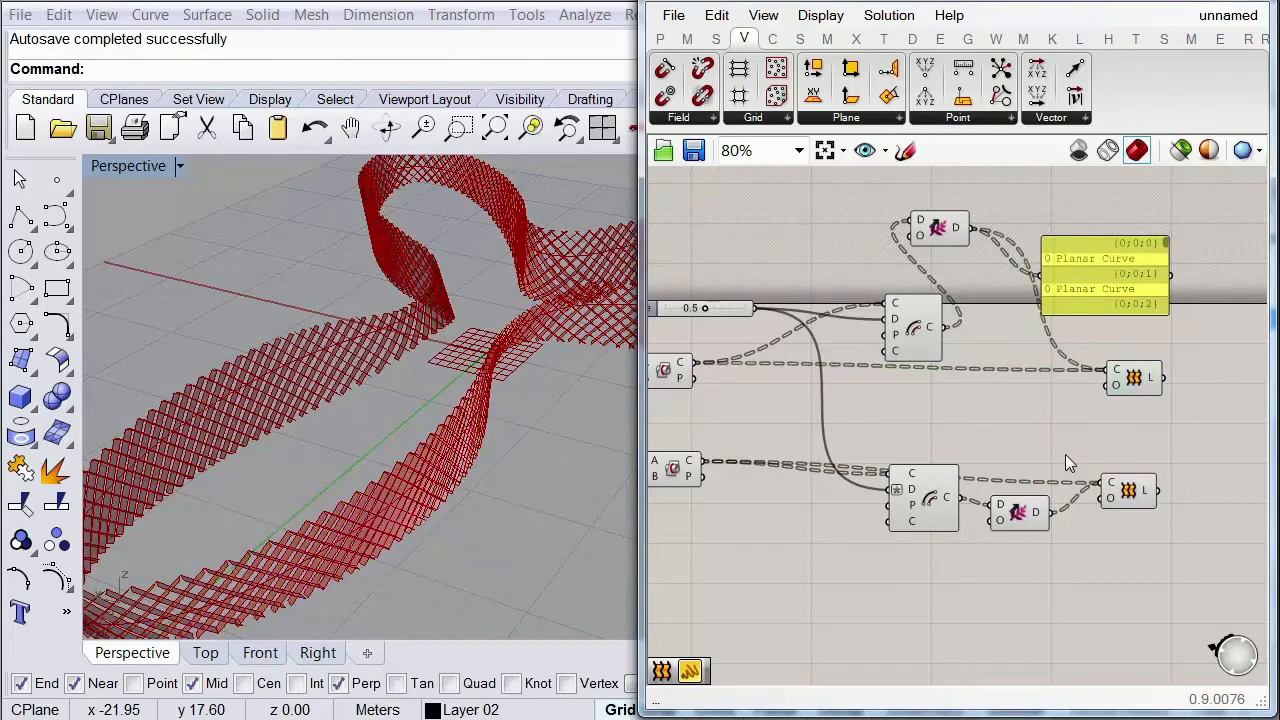
Step: Disable the preview of all components between the input parameters and the two Loft components
{"action": "scroll", "coordinate": [1065, 454], "scroll_direction": "down", "scroll_amount": 2}
{"action": "left_click_drag", "start_coordinate": [1136, 578], "coordinate": [717, 300]}
{"action": "scroll", "coordinate": [717, 300], "scroll_direction": "down", "scroll_amount": 3}
{"action": "right_click_drag", "start_coordinate": [718, 301], "coordinate": [865, 297]}
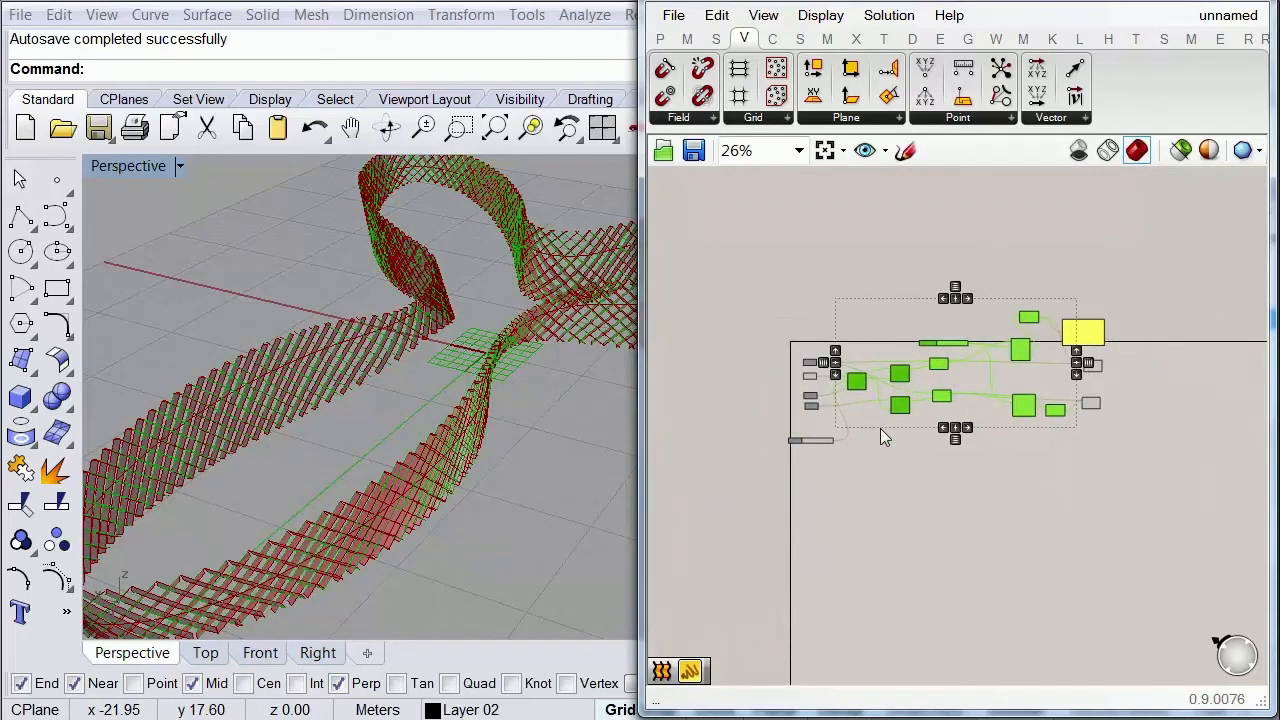
{"action": "middle_click", "coordinate": [889, 440]}
{"action": "left_click", "coordinate": [954, 377]}
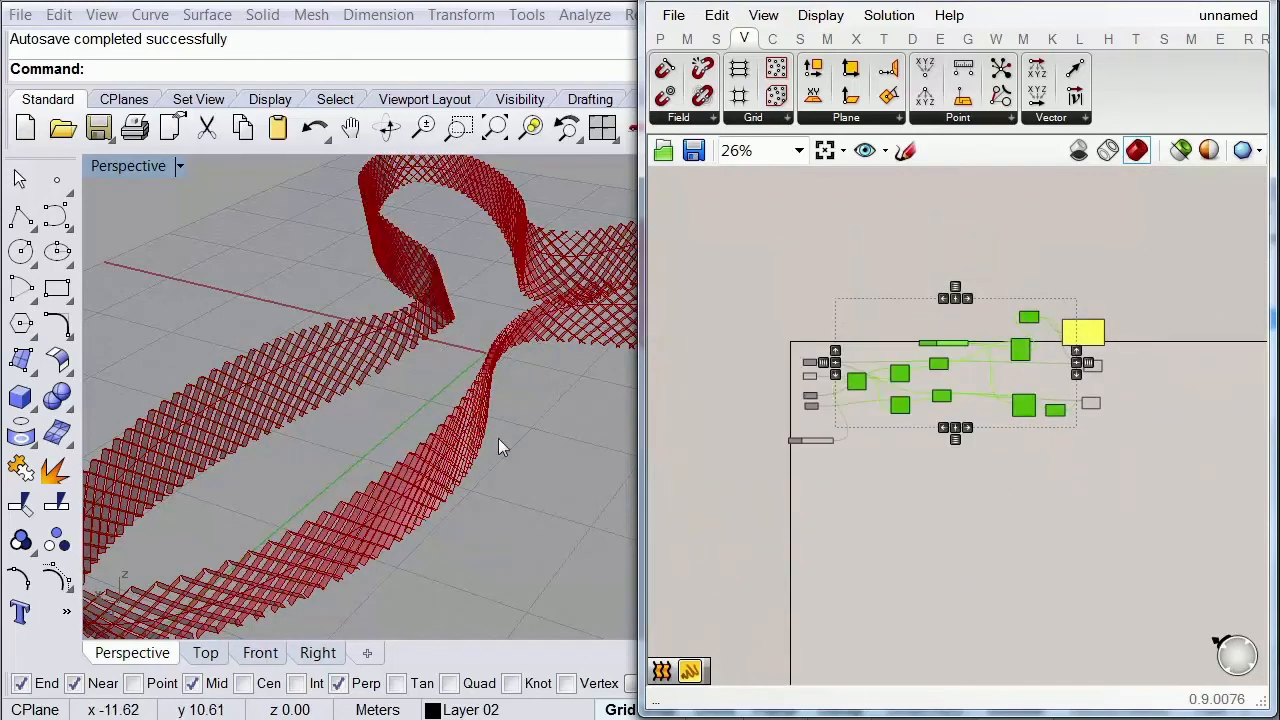
{"action": "left_click", "coordinate": [1066, 480]}
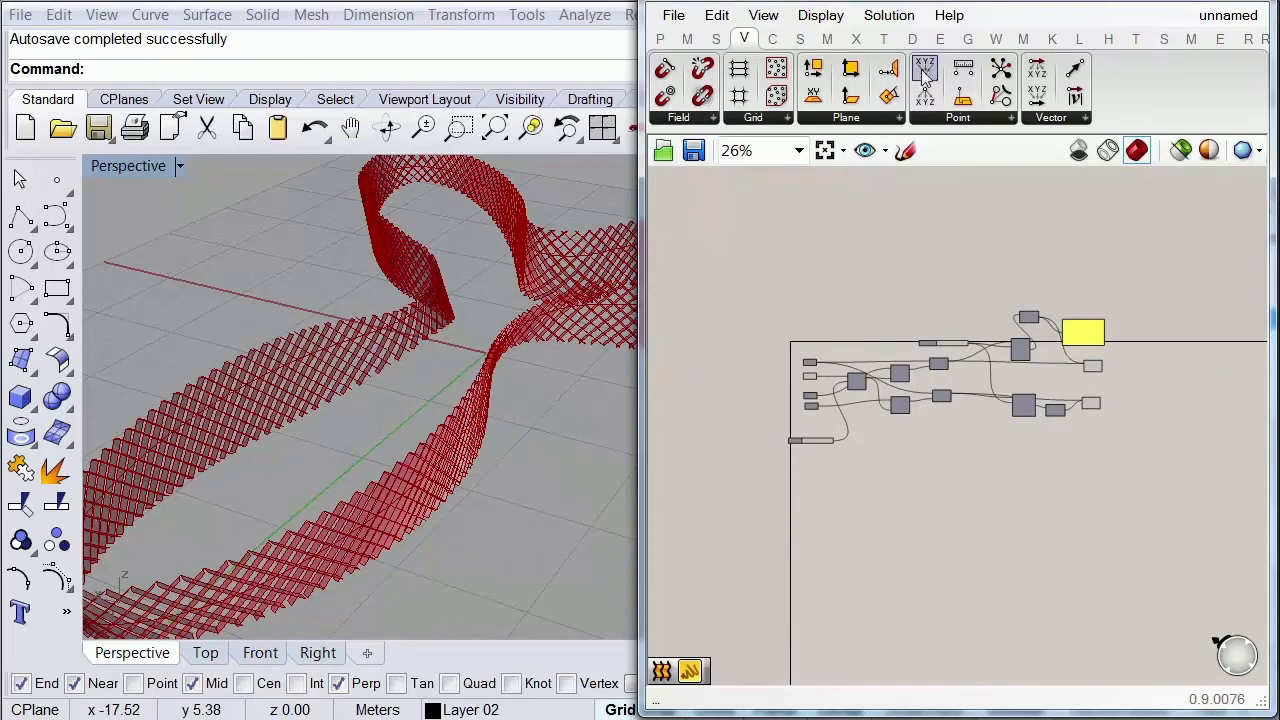
Step: Collapse the Grasshopper window, turn on the Volumes layer in Rhino, and inspect the lofted lattice against the building volumes
{"action": "double_click", "coordinate": [945, 2]}
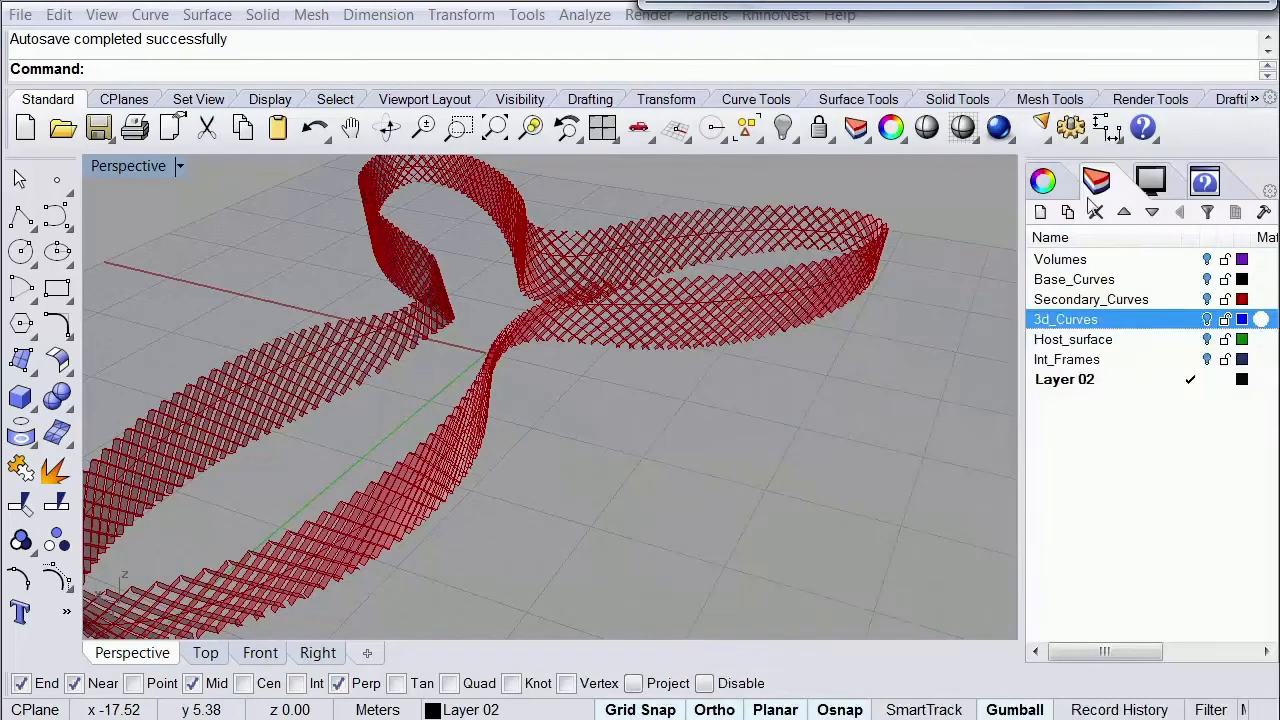
{"action": "left_click", "coordinate": [1087, 197]}
{"action": "left_click", "coordinate": [1208, 260]}
{"action": "right_click_drag", "start_coordinate": [673, 447], "coordinate": [530, 482]}
{"action": "scroll", "coordinate": [530, 480], "scroll_direction": "up", "scroll_amount": 10}
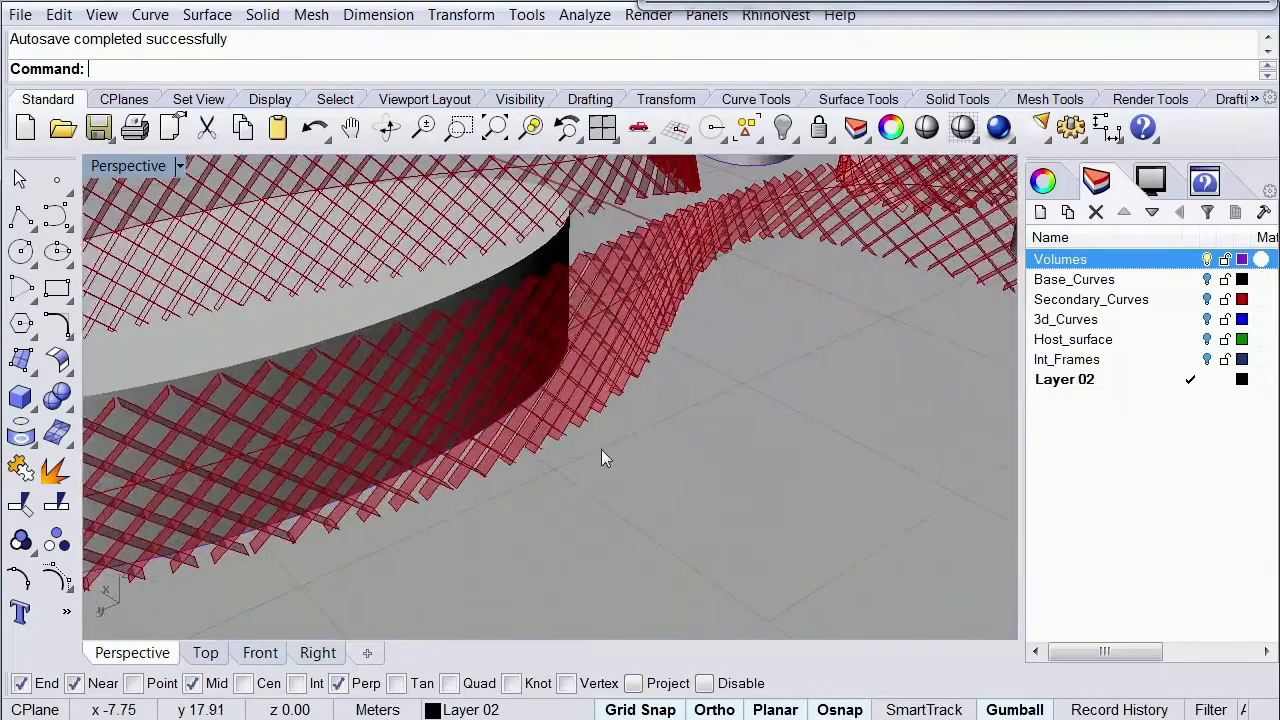
{"action": "scroll", "coordinate": [544, 453], "scroll_direction": "down", "scroll_amount": 5}
{"action": "right_click_drag", "start_coordinate": [543, 451], "coordinate": [492, 398]}
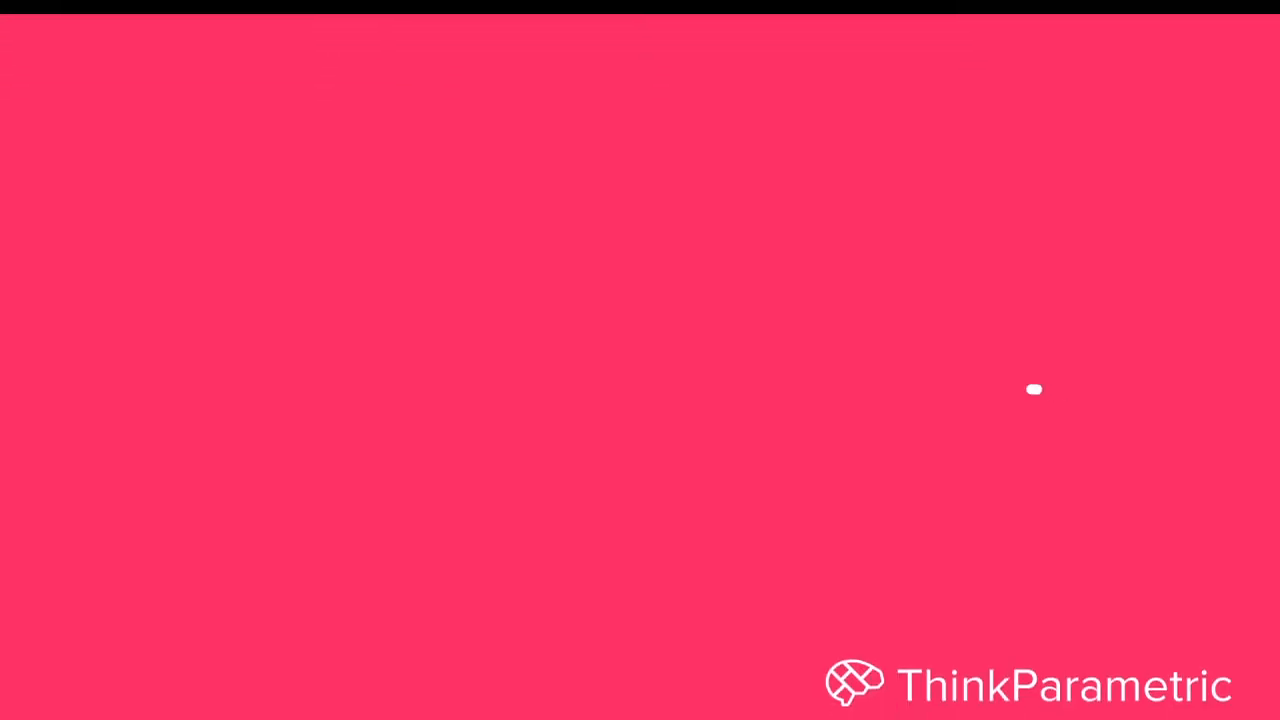